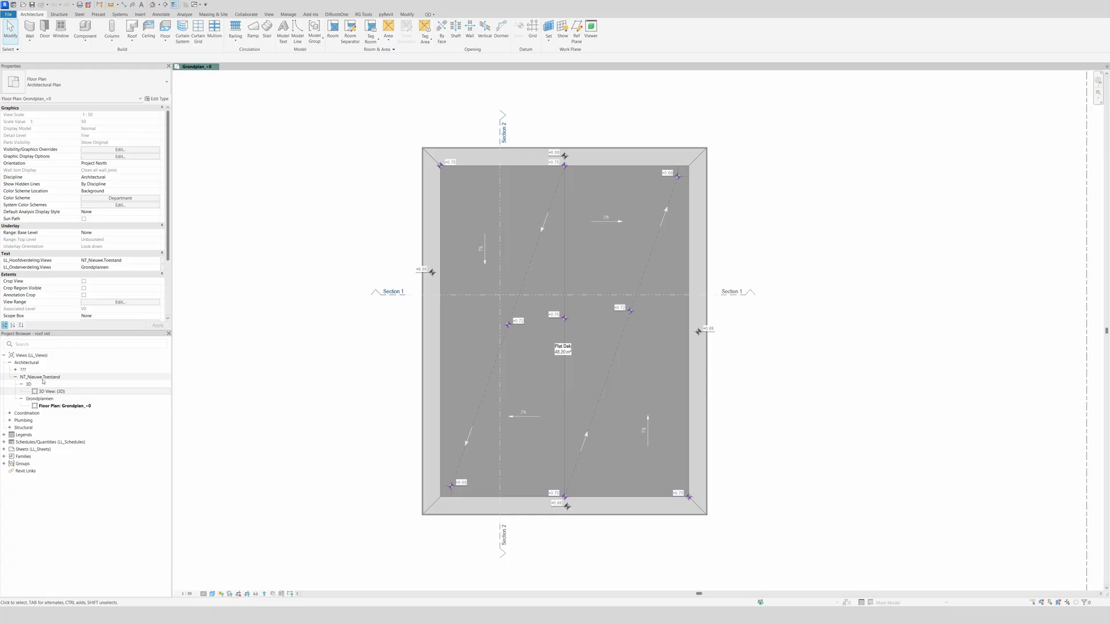
Examine the existing sloped flat roof in the 3D view and in Section 1, including its roof floor
{"action": "double_click", "coordinate": [51, 391]}
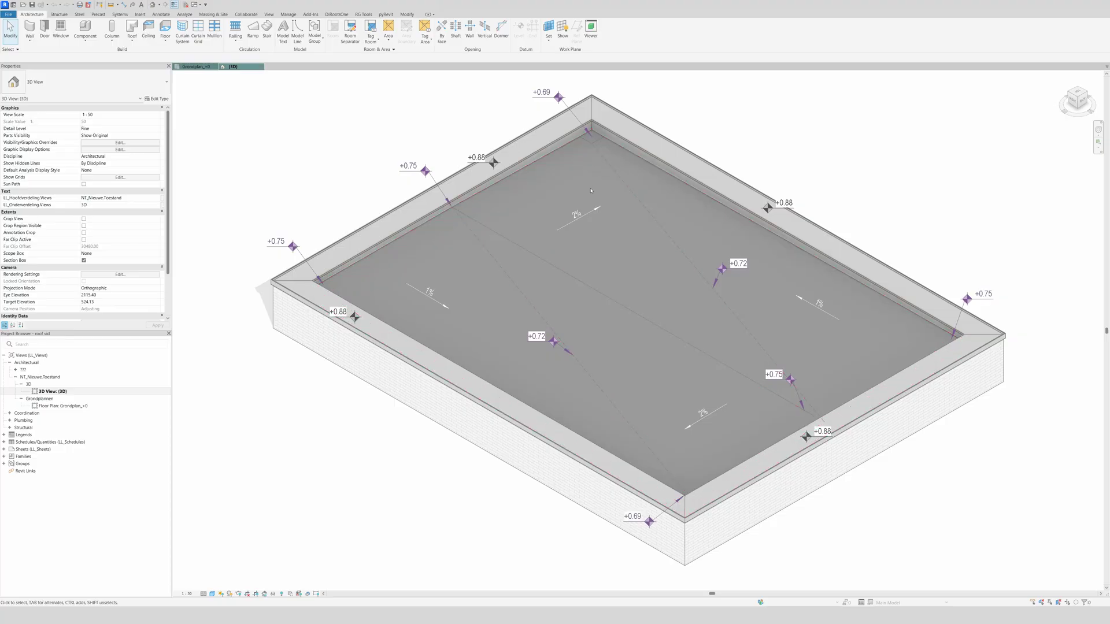
{"action": "left_click", "coordinate": [196, 66]}
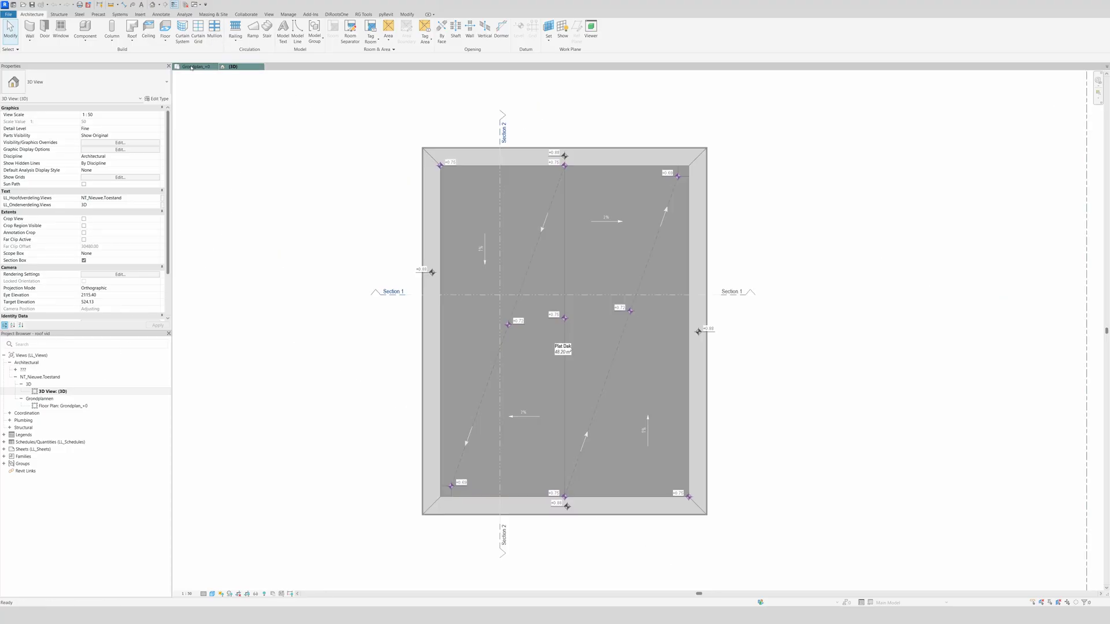
{"action": "left_click", "coordinate": [462, 295]}
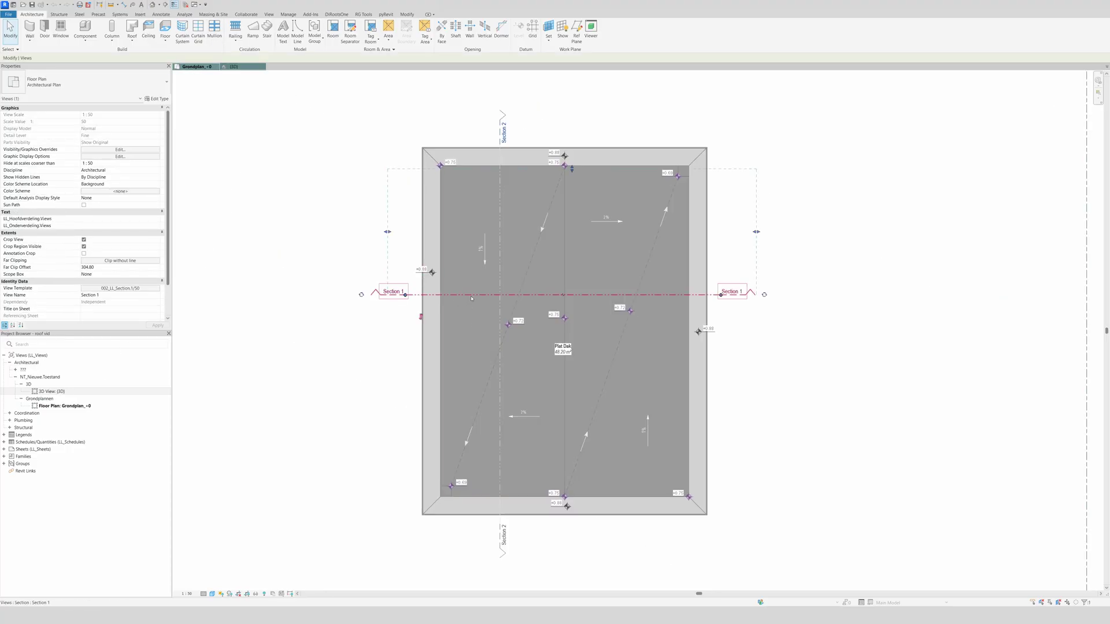
{"action": "right_click", "coordinate": [471, 296]}
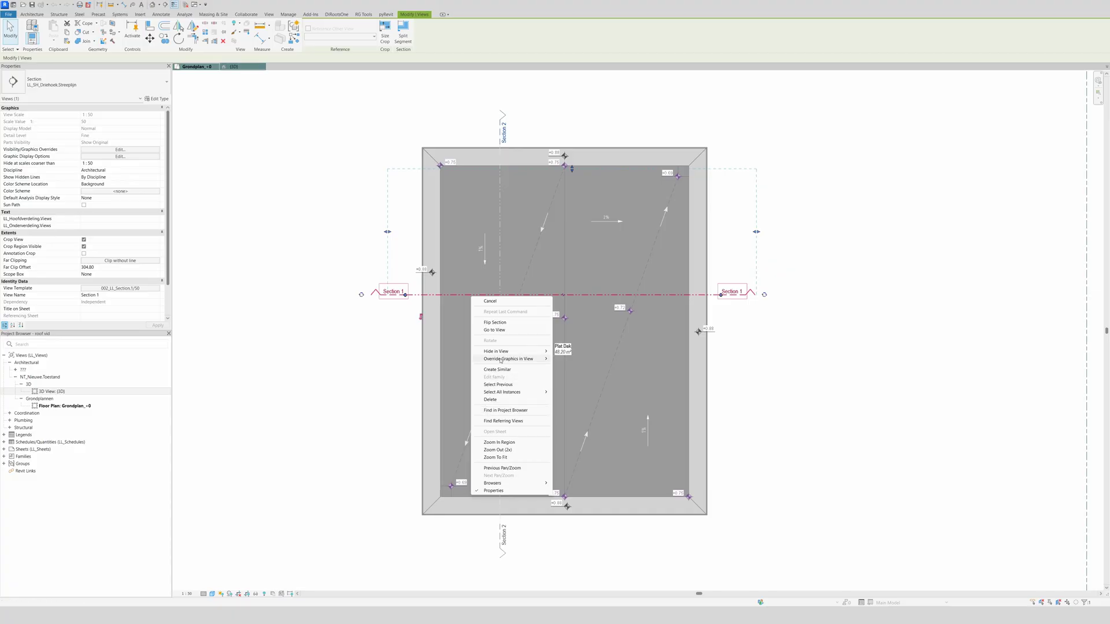
{"action": "left_click", "coordinate": [507, 331]}
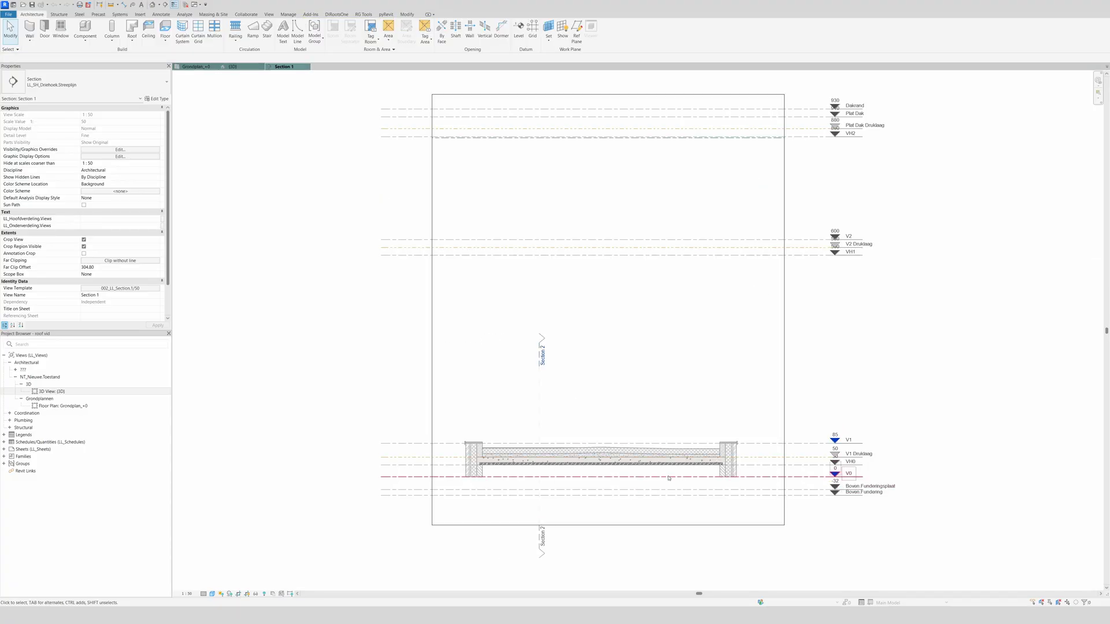
{"action": "scroll", "coordinate": [659, 473], "scroll_direction": "up", "scroll_amount": 3}
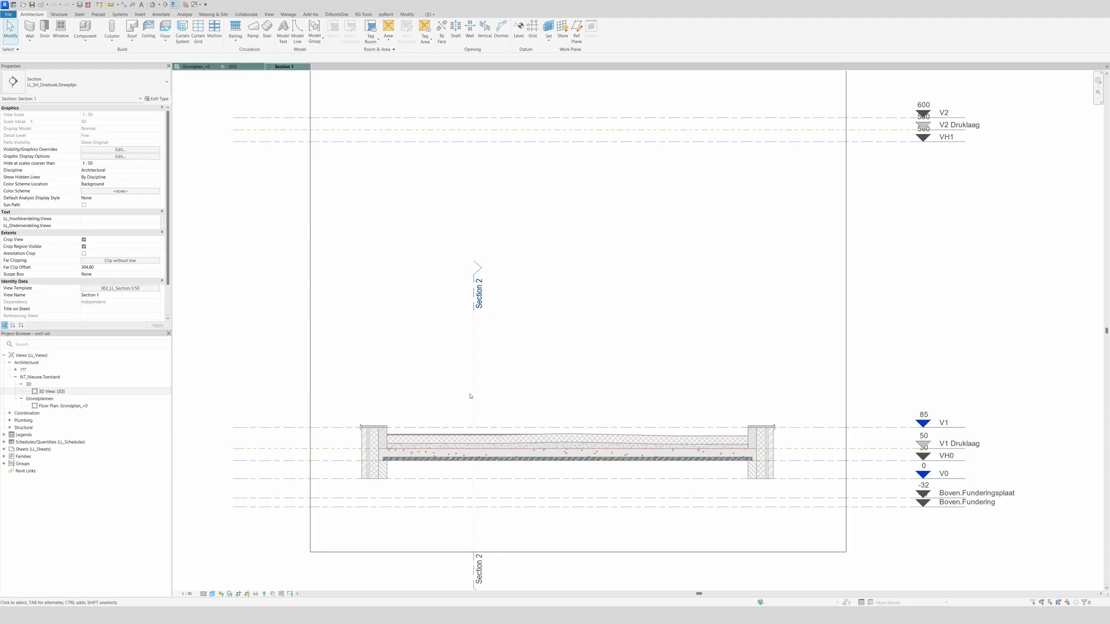
{"action": "left_click", "coordinate": [569, 445]}
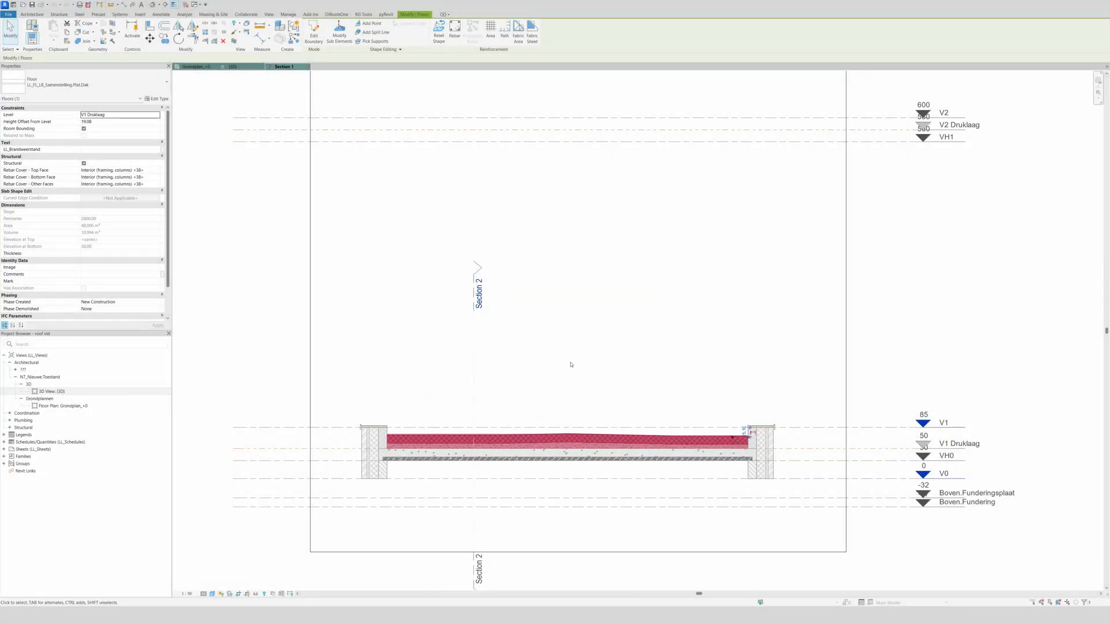
{"action": "left_click", "coordinate": [632, 290]}
Check the remaining roof structure in the 3D view and return to the Grondplan_+0 floor plan
{"action": "left_click", "coordinate": [197, 67]}
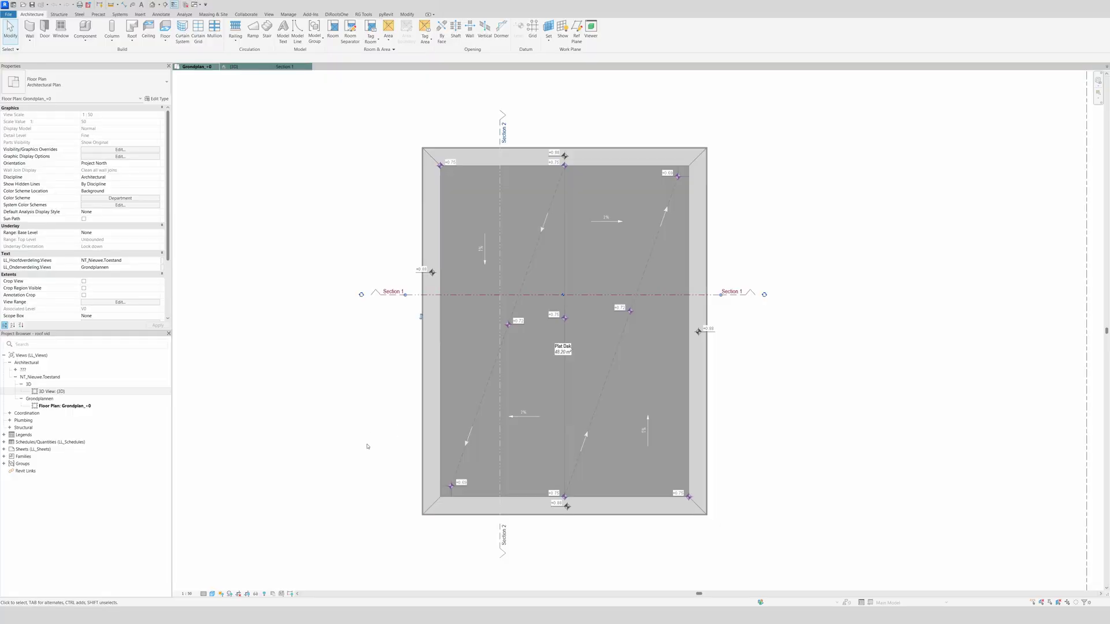
{"action": "key", "text": "ctrl+Tab"}
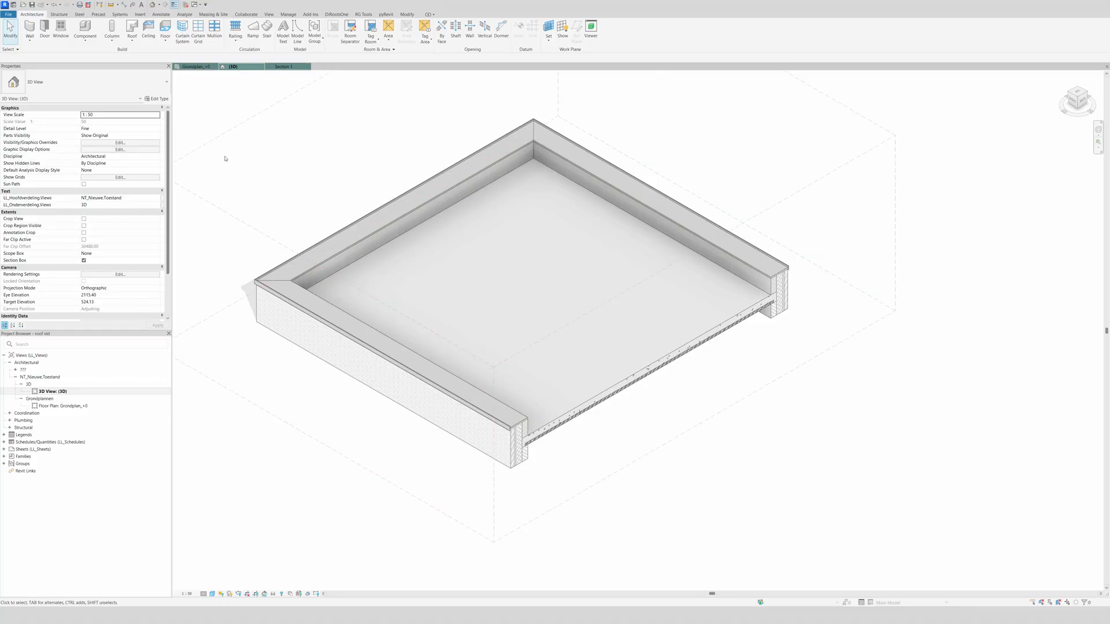
{"action": "left_click", "coordinate": [196, 66]}
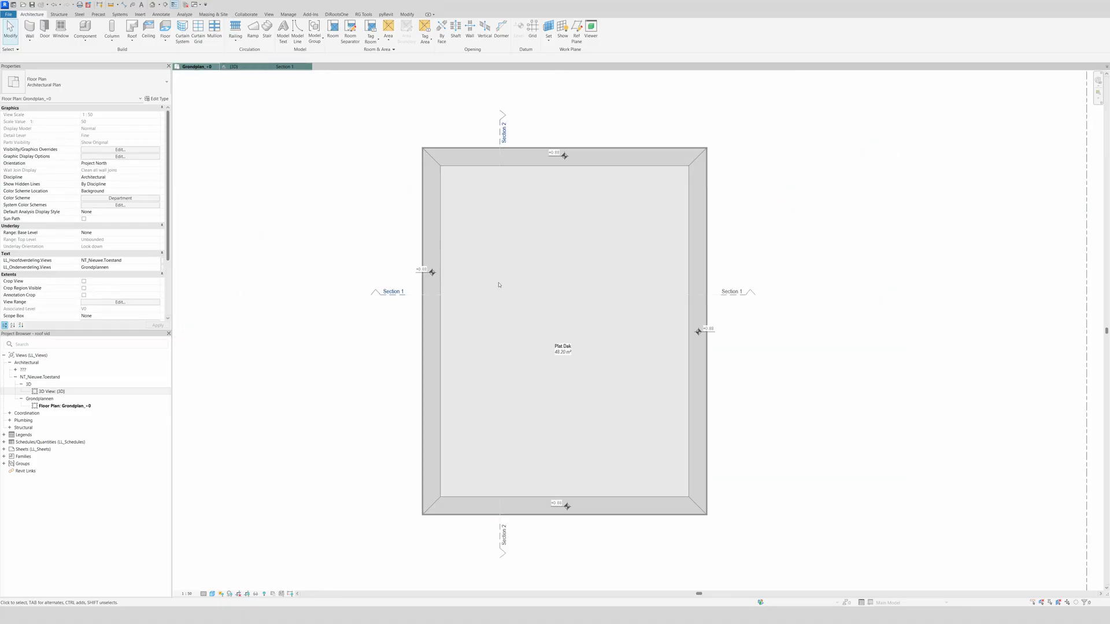
Delete the spot elevations on the roof edges around the floor plan
{"action": "left_click", "coordinate": [431, 267]}
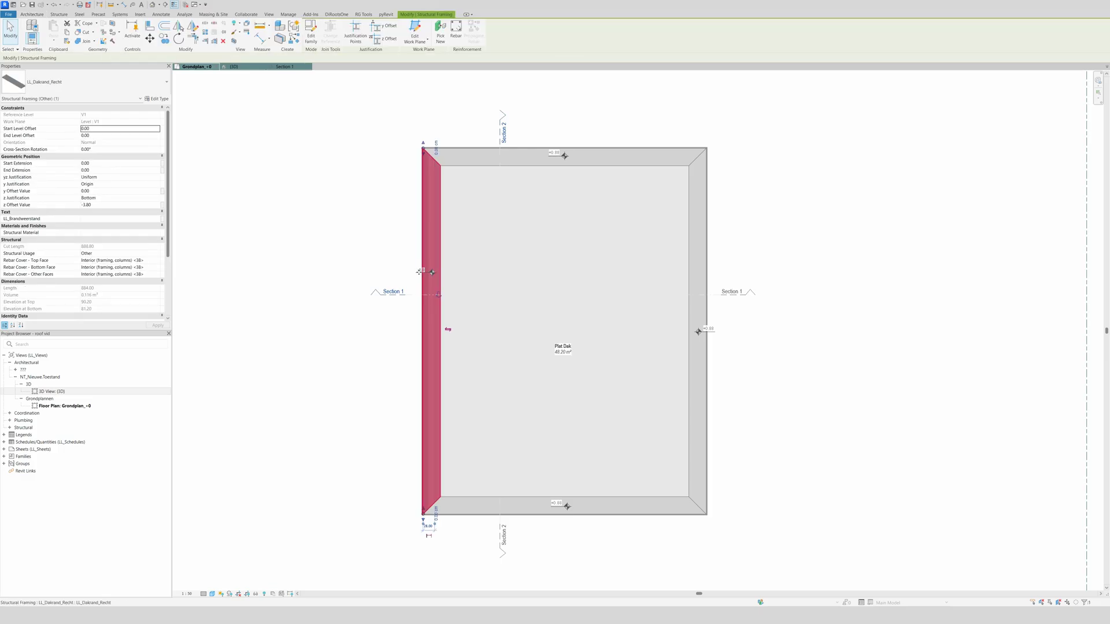
{"action": "left_click_drag", "start_coordinate": [366, 248], "coordinate": [451, 280]}
{"action": "key", "text": "Escape"}
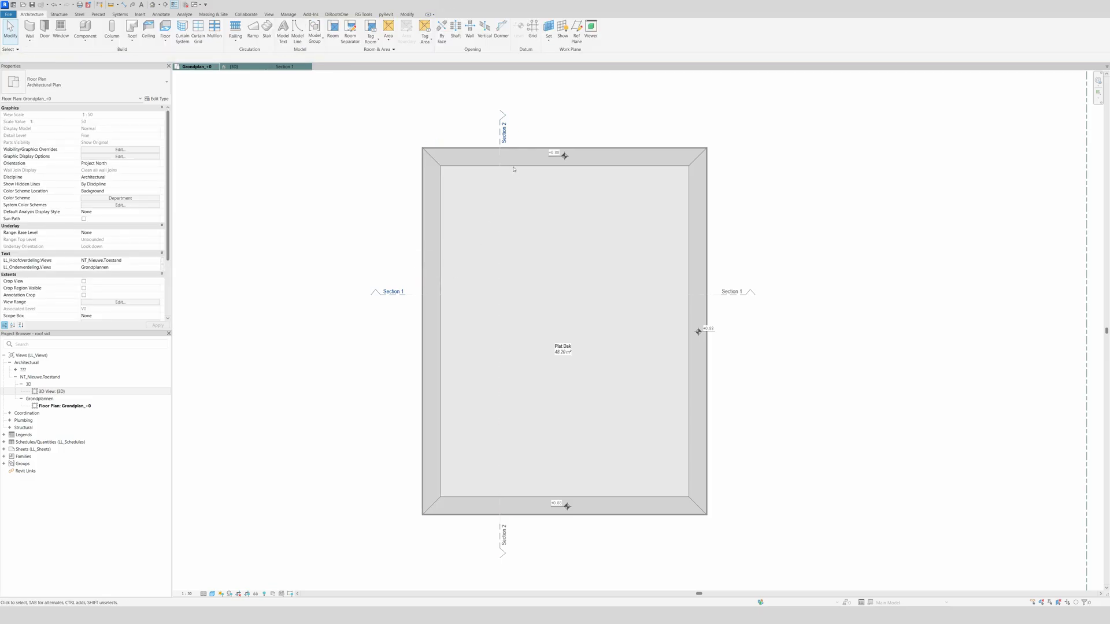
{"action": "left_click", "coordinate": [565, 154]}
{"action": "key", "text": "Delete"}
{"action": "left_click", "coordinate": [698, 330]}
{"action": "key", "text": "Delete"}
Start a new floor using the type LL_FL_LB_Samenstelling.Plat.Dak
{"action": "left_click", "coordinate": [165, 27]}
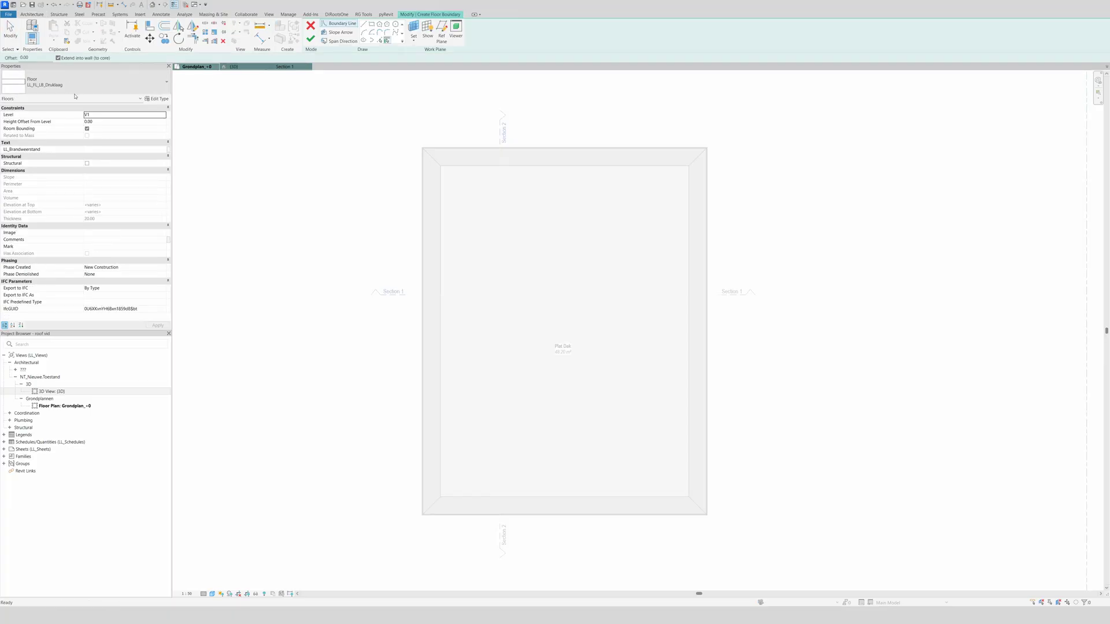
{"action": "left_click", "coordinate": [75, 84]}
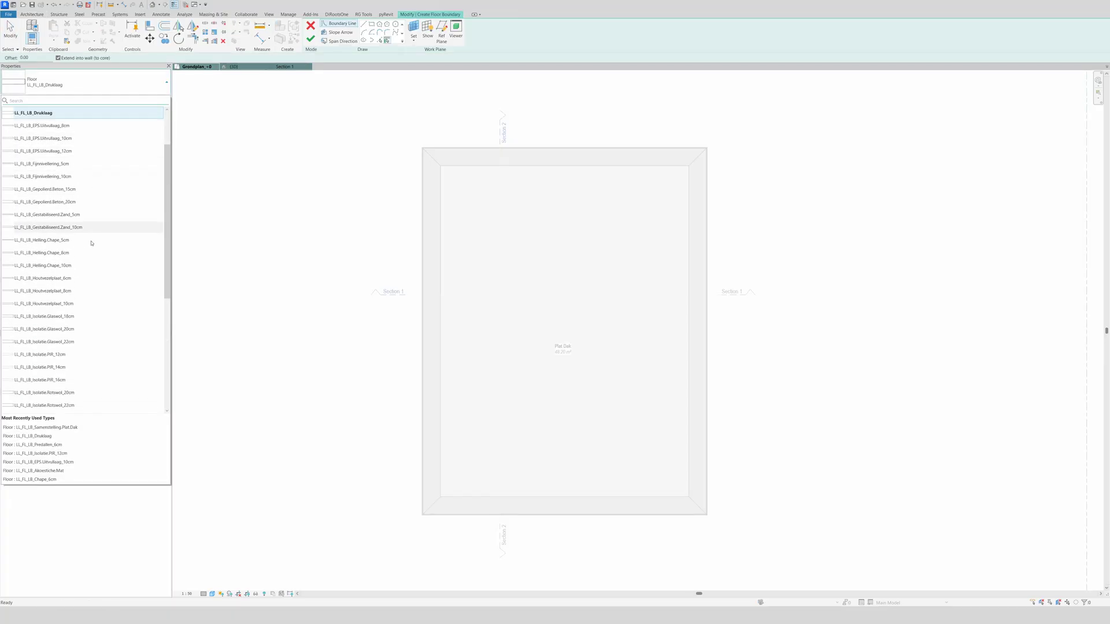
{"action": "scroll", "coordinate": [118, 341], "scroll_direction": "down", "scroll_amount": 6}
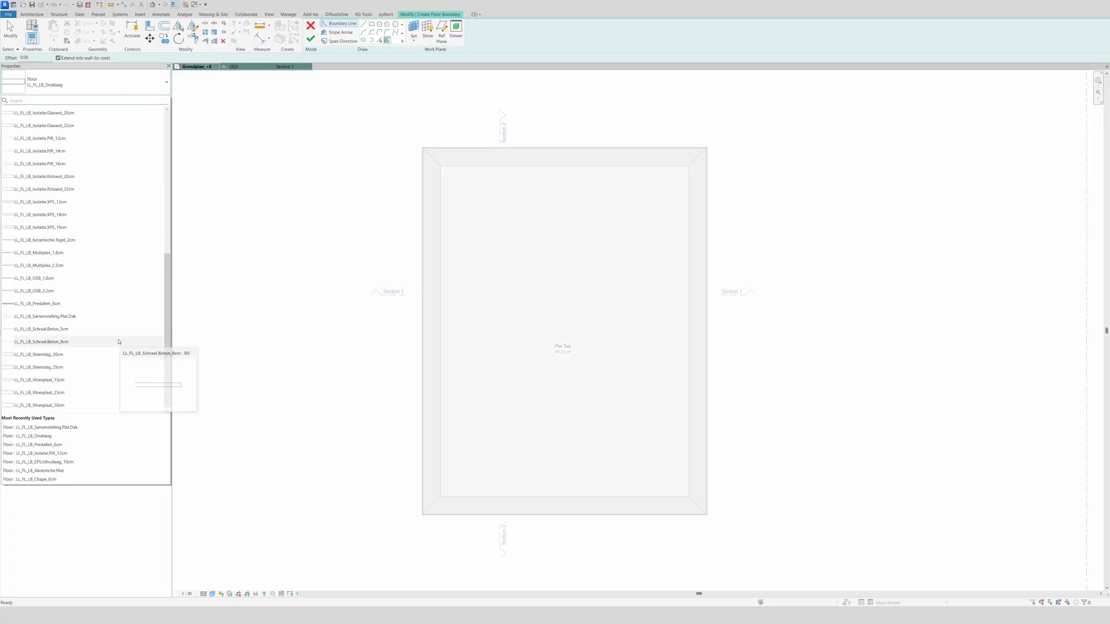
{"action": "key", "text": "Escape"}
{"action": "left_click", "coordinate": [86, 83]}
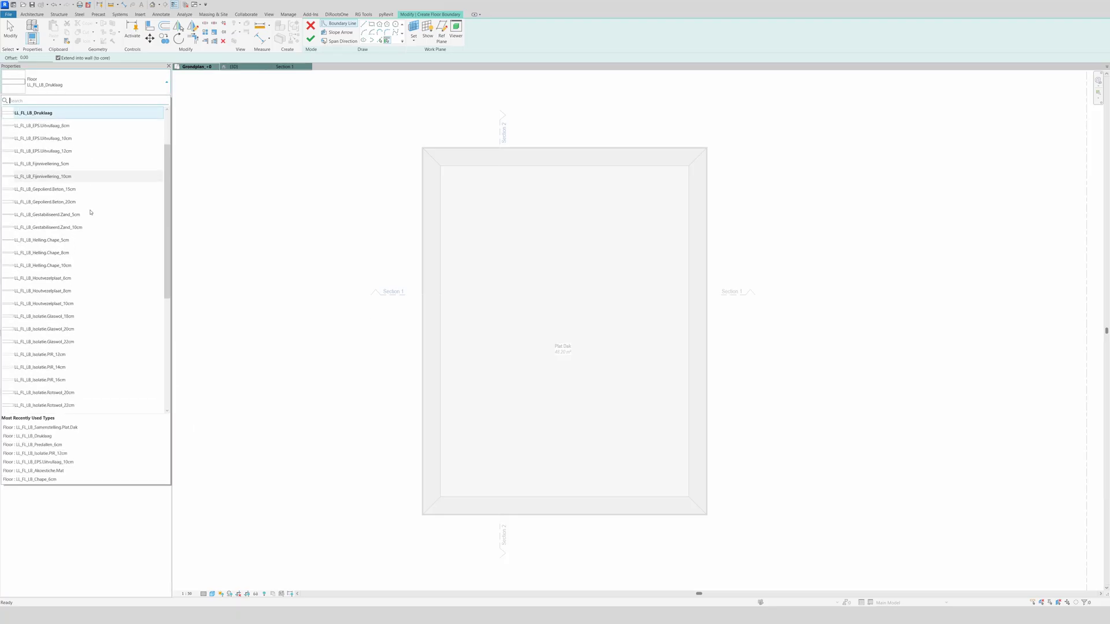
{"action": "scroll", "coordinate": [84, 325], "scroll_direction": "down", "scroll_amount": 6}
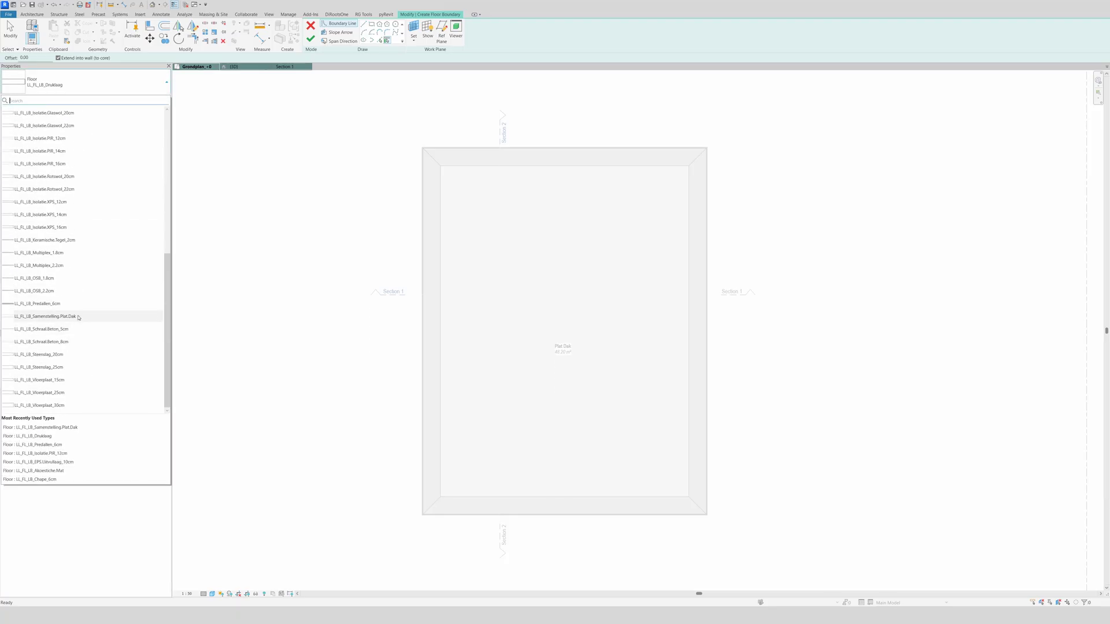
{"action": "left_click", "coordinate": [79, 317]}
Review the floor type's layer assembly, including its materials, thicknesses and variable layer
{"action": "left_click", "coordinate": [159, 99]}
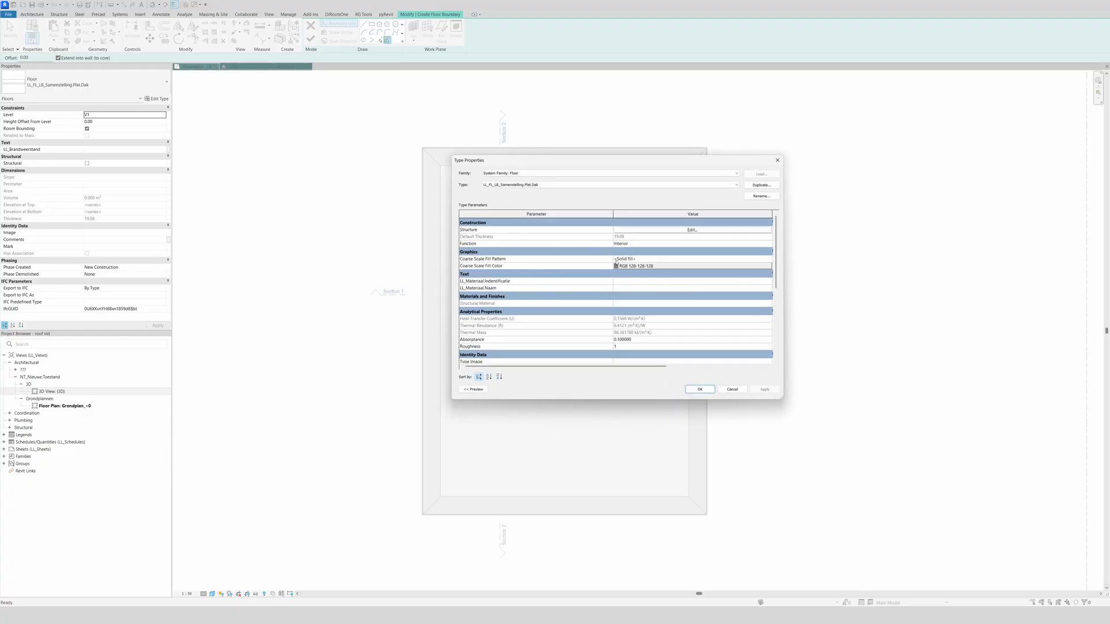
{"action": "left_click", "coordinate": [748, 231]}
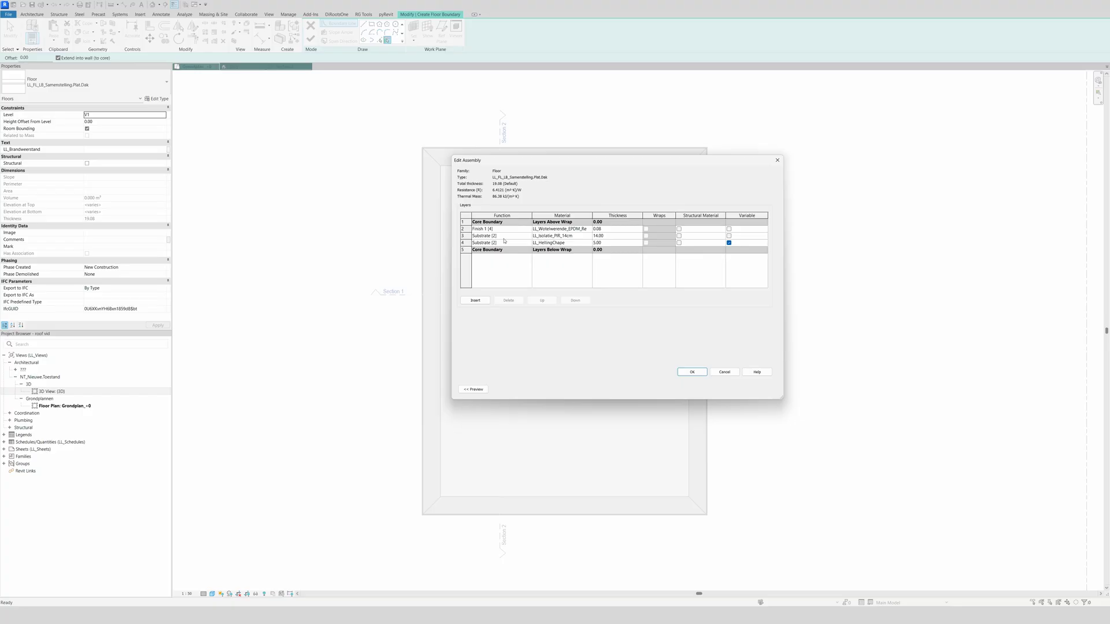
{"action": "left_click", "coordinate": [693, 372]}
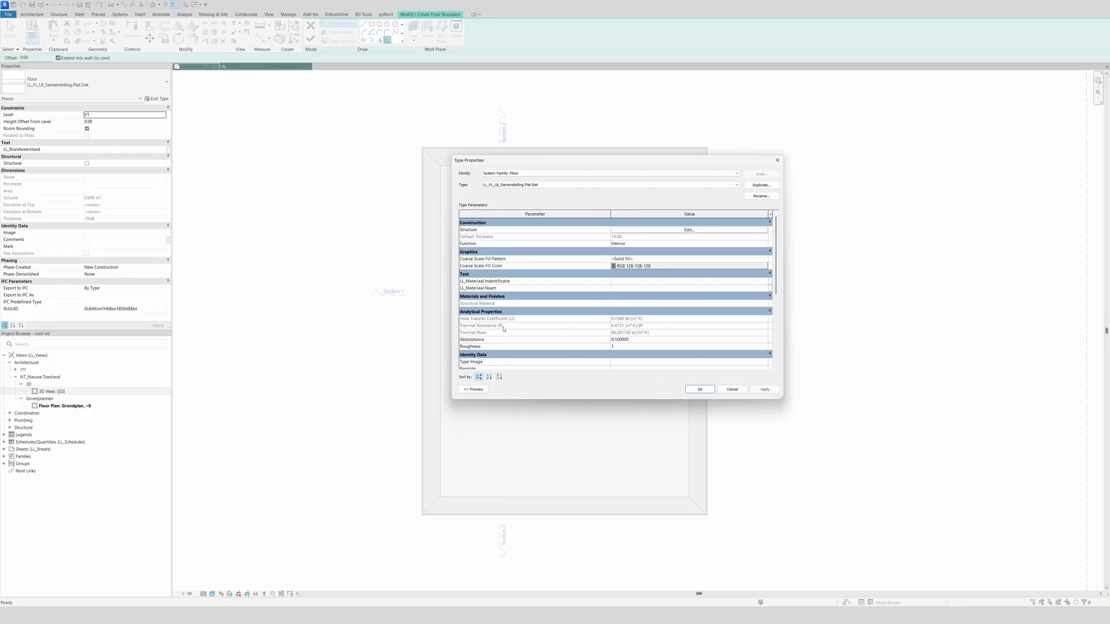
{"action": "left_click", "coordinate": [700, 389]}
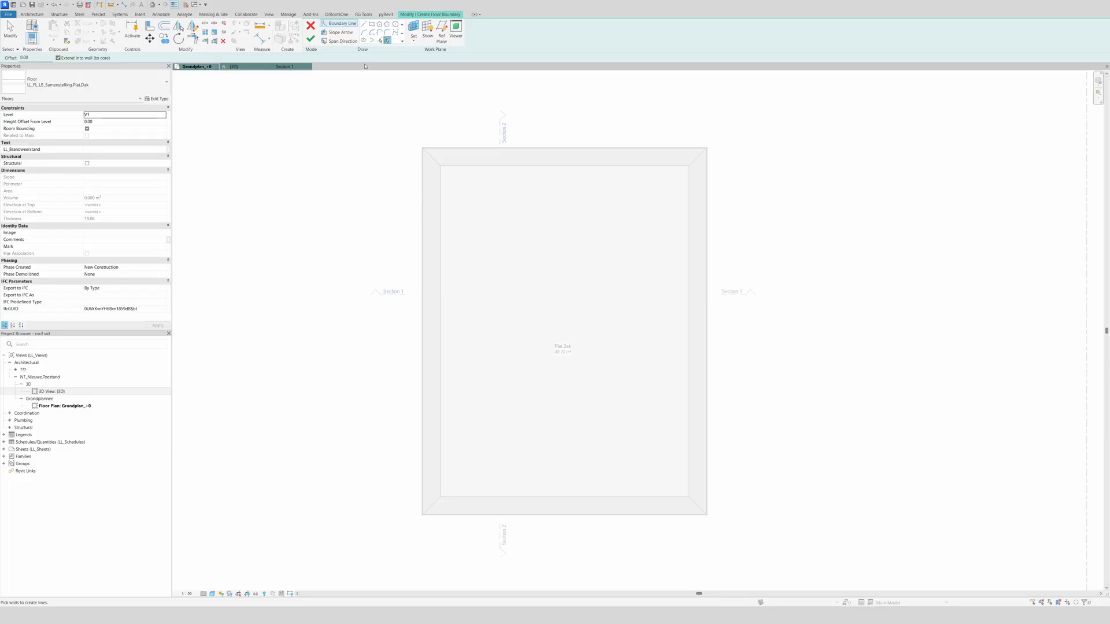
Sketch a rectangular floor boundary along the inner edges of the roof edge, from corner to opposite corner
{"action": "left_click", "coordinate": [372, 23]}
{"action": "left_click", "coordinate": [441, 166]}
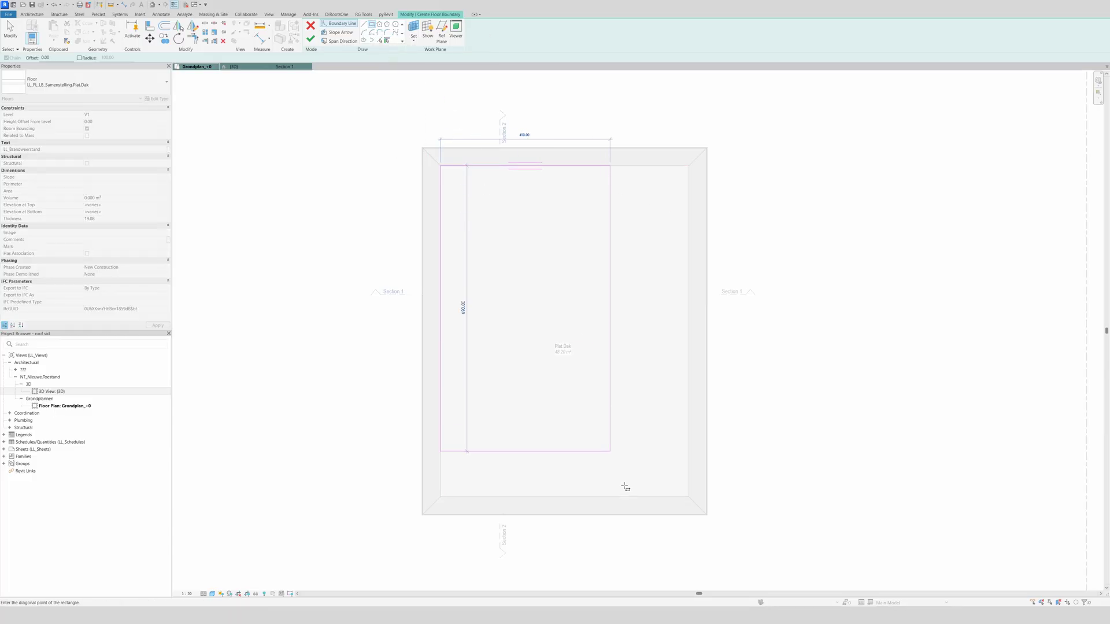
{"action": "left_click", "coordinate": [688, 497]}
{"action": "key", "text": "Escape"}
{"action": "key", "text": "Escape"}
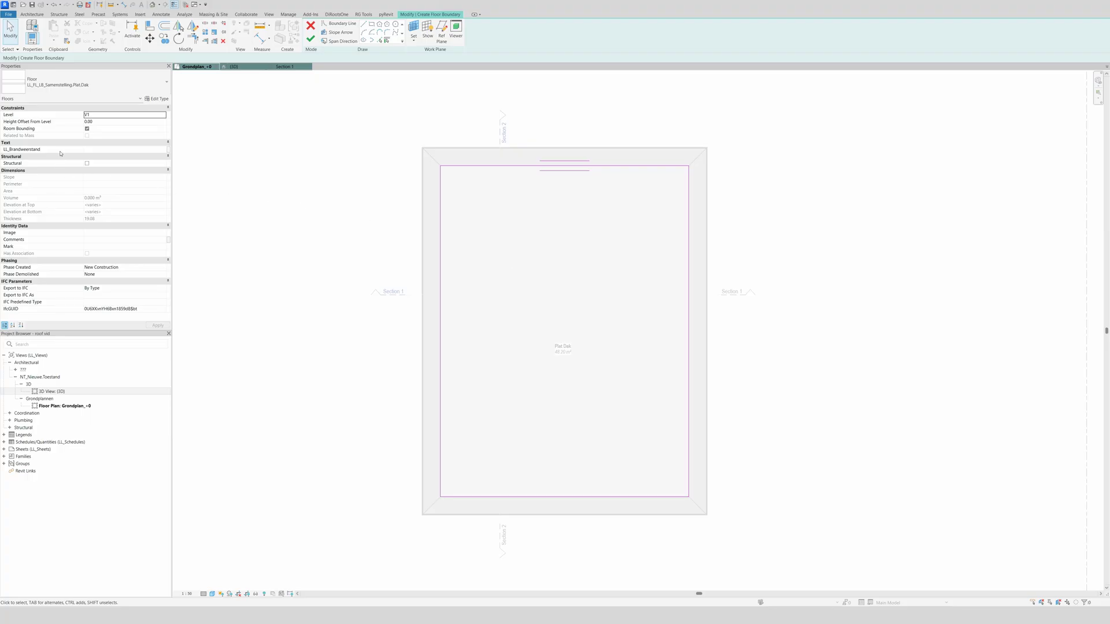
Set the floor's level to V1 Druklaag and finish the floor sketch
{"action": "left_click", "coordinate": [164, 116]}
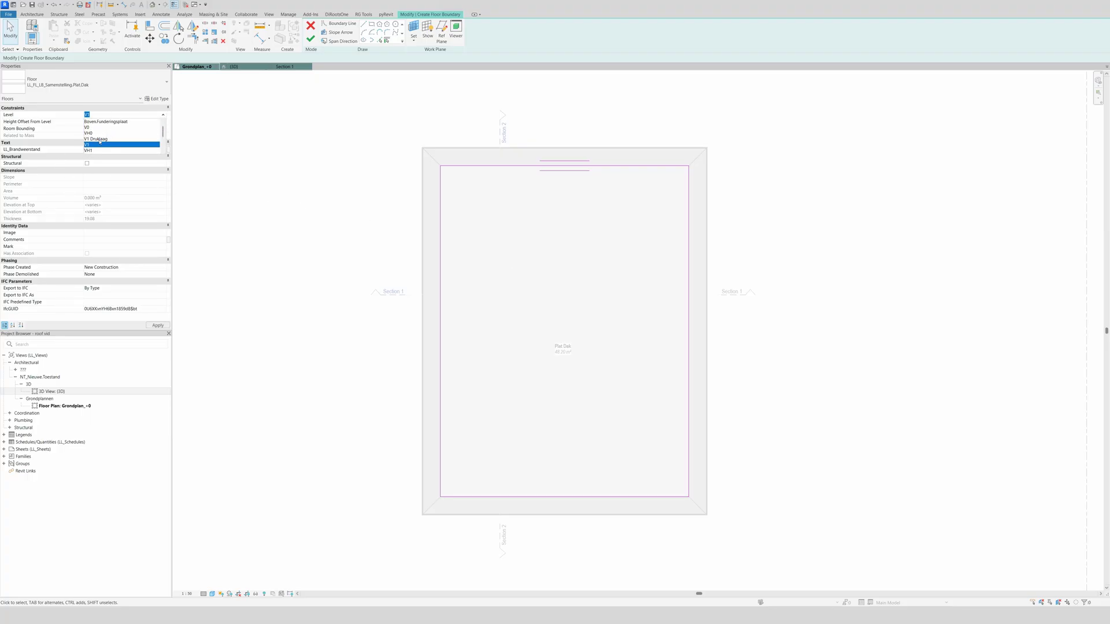
{"action": "left_click", "coordinate": [97, 121]}
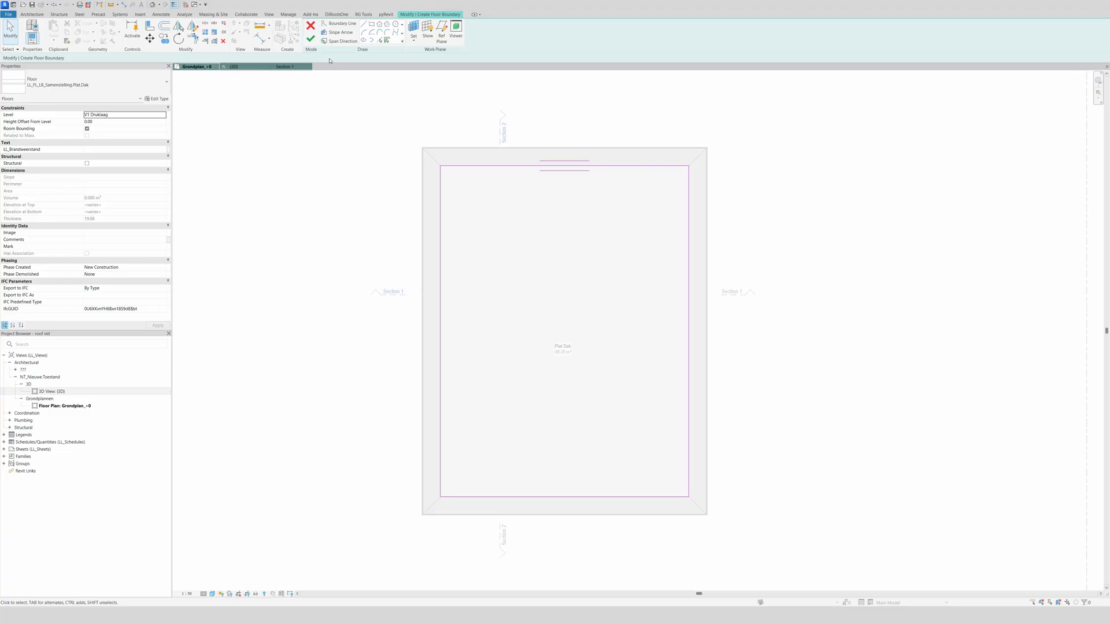
{"action": "left_click", "coordinate": [310, 38]}
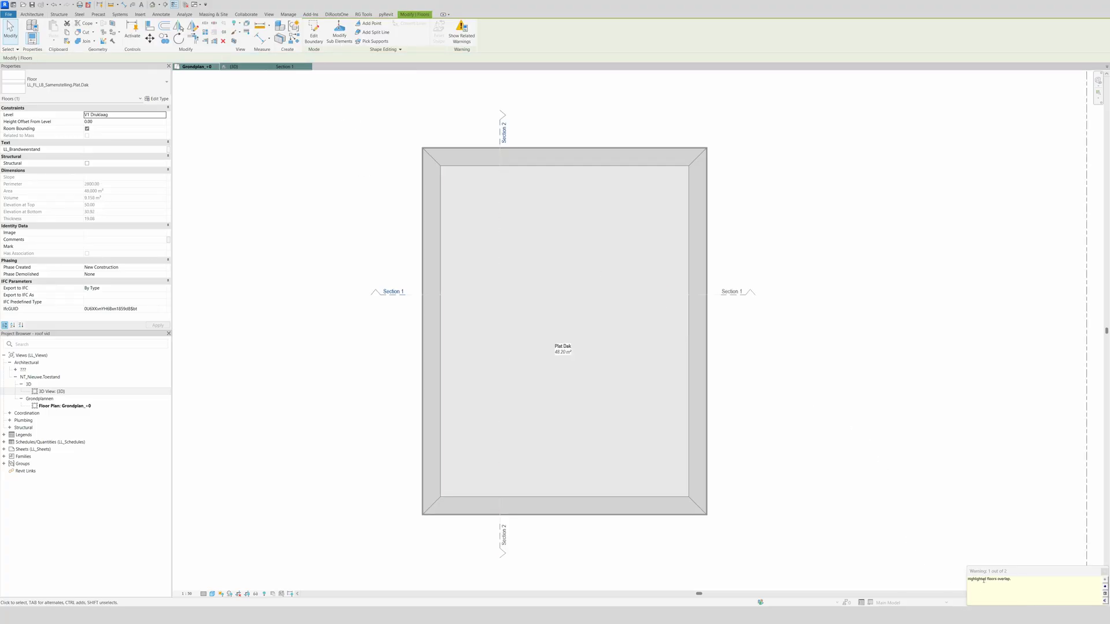
In Section 1, check the new floor's type thickness and set its height offset from level to 19.08
{"action": "left_click", "coordinate": [292, 67]}
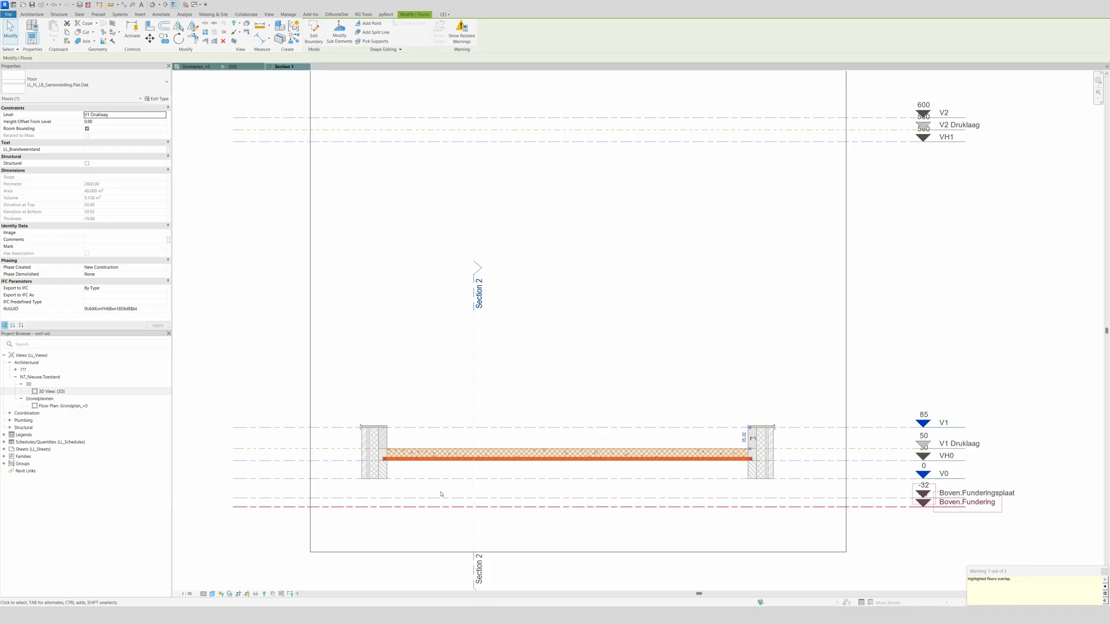
{"action": "scroll", "coordinate": [427, 486], "scroll_direction": "up", "scroll_amount": 3}
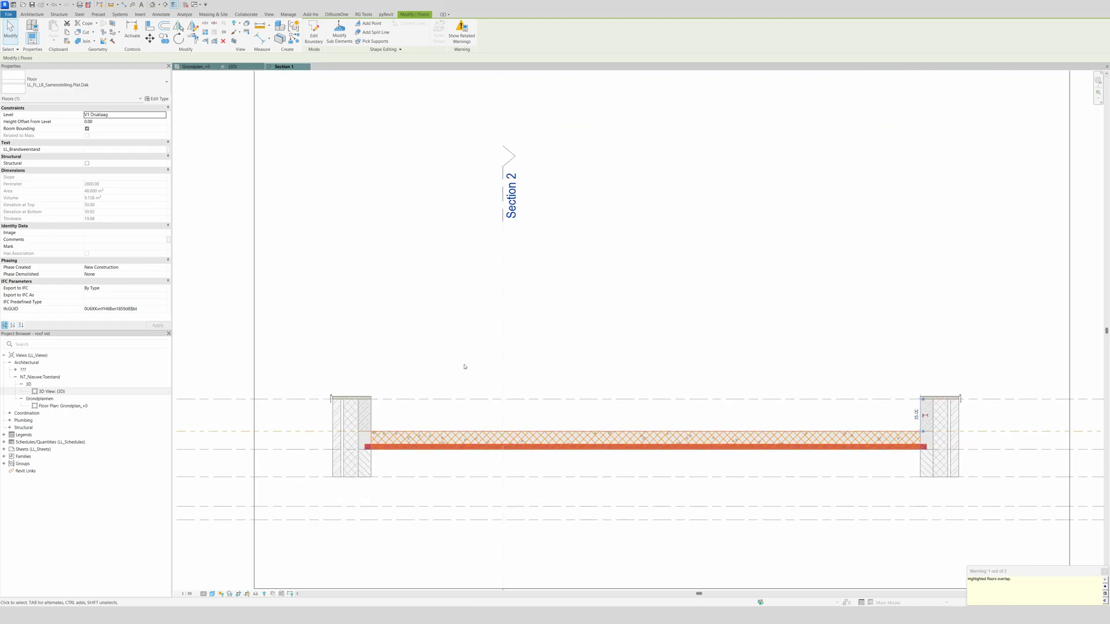
{"action": "left_click", "coordinate": [158, 99]}
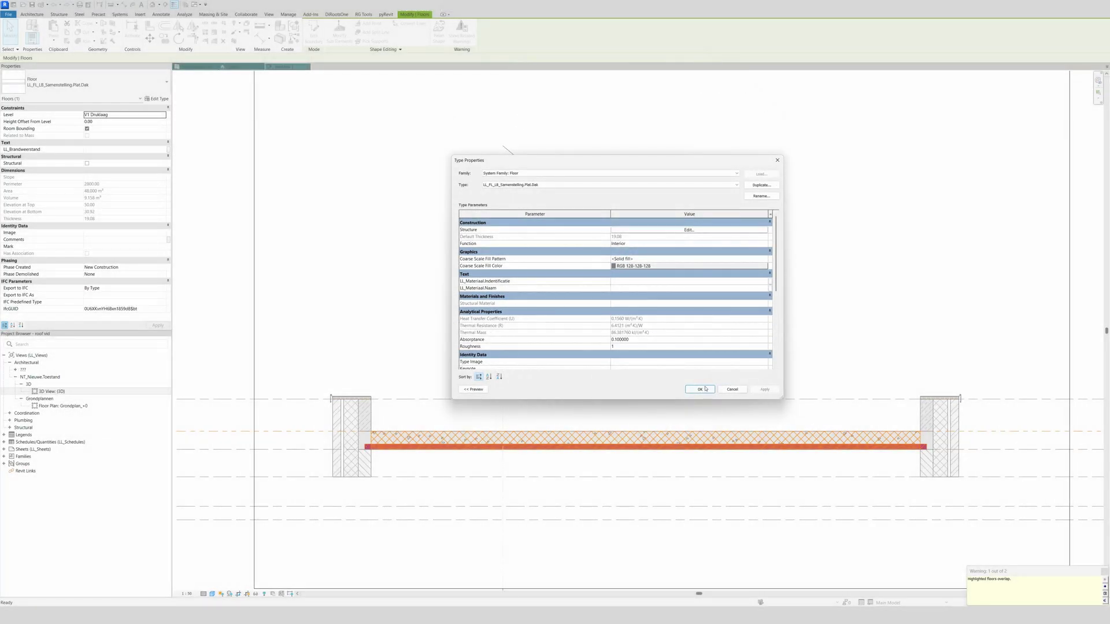
{"action": "left_click", "coordinate": [705, 389]}
{"action": "left_click", "coordinate": [110, 120]}
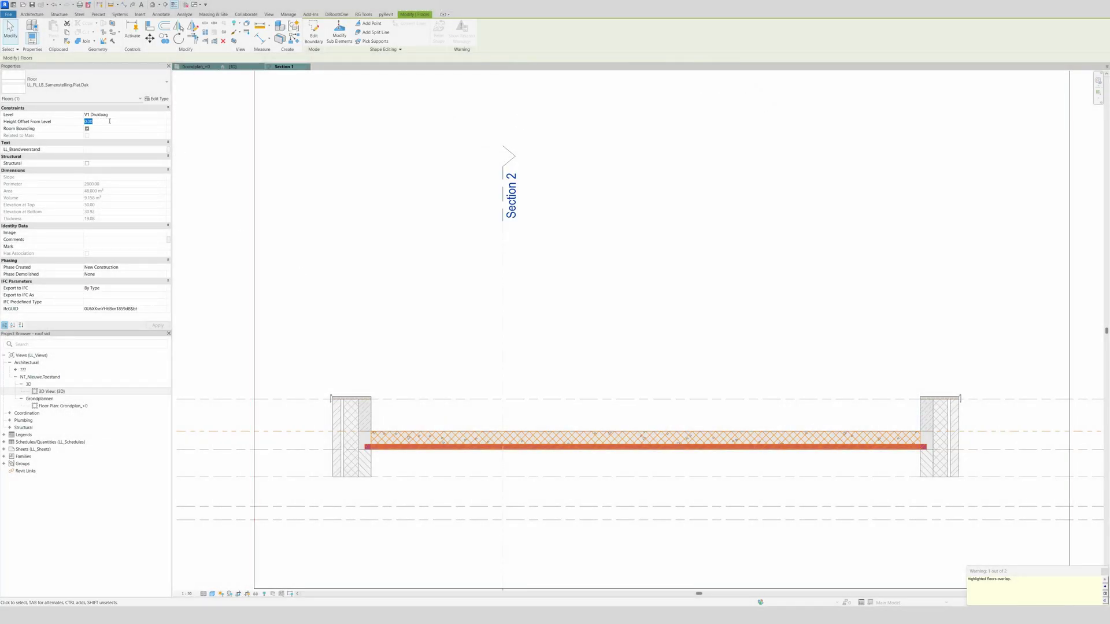
{"action": "type", "text": "19"}
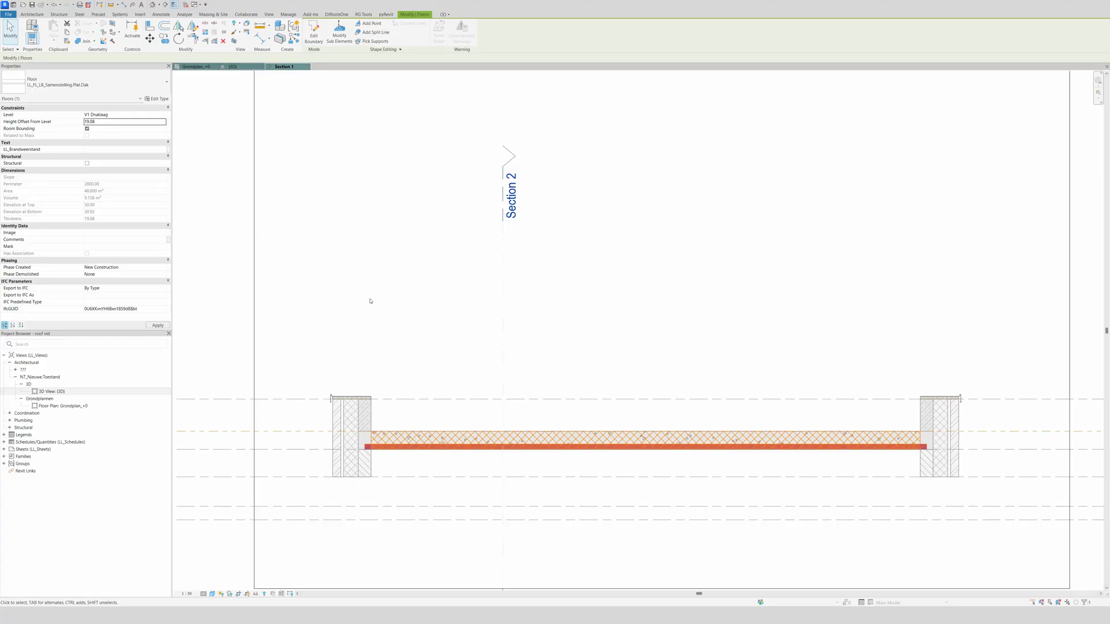
{"action": "left_click", "coordinate": [429, 333]}
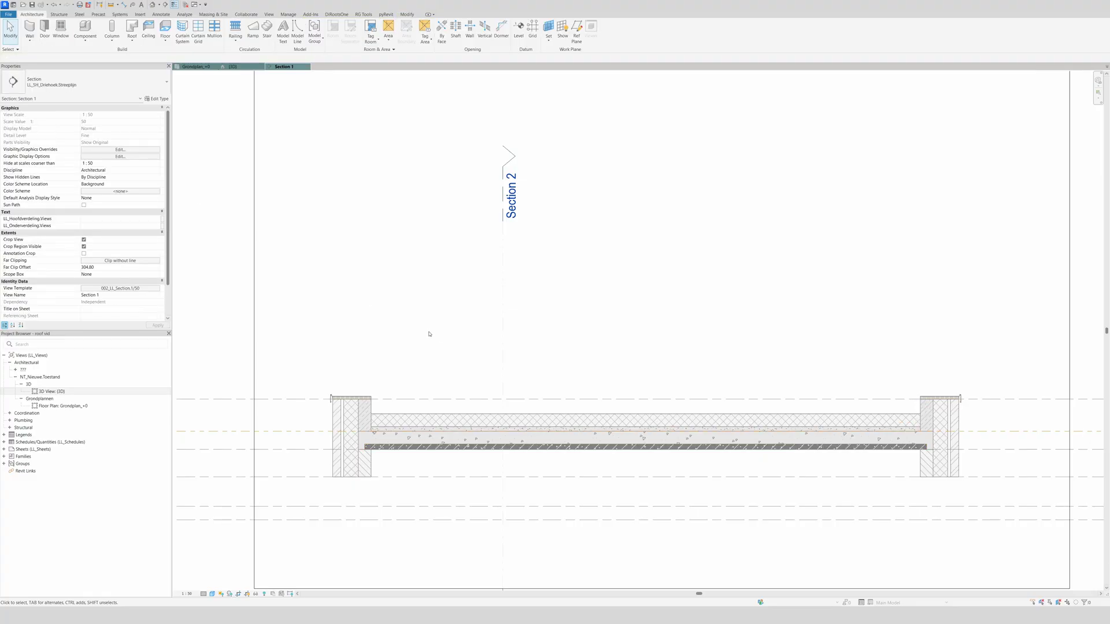
Delete the four slope arrow detail groups from the flat roof in the Grondplan_+0 floor plan
{"action": "left_click", "coordinate": [196, 67]}
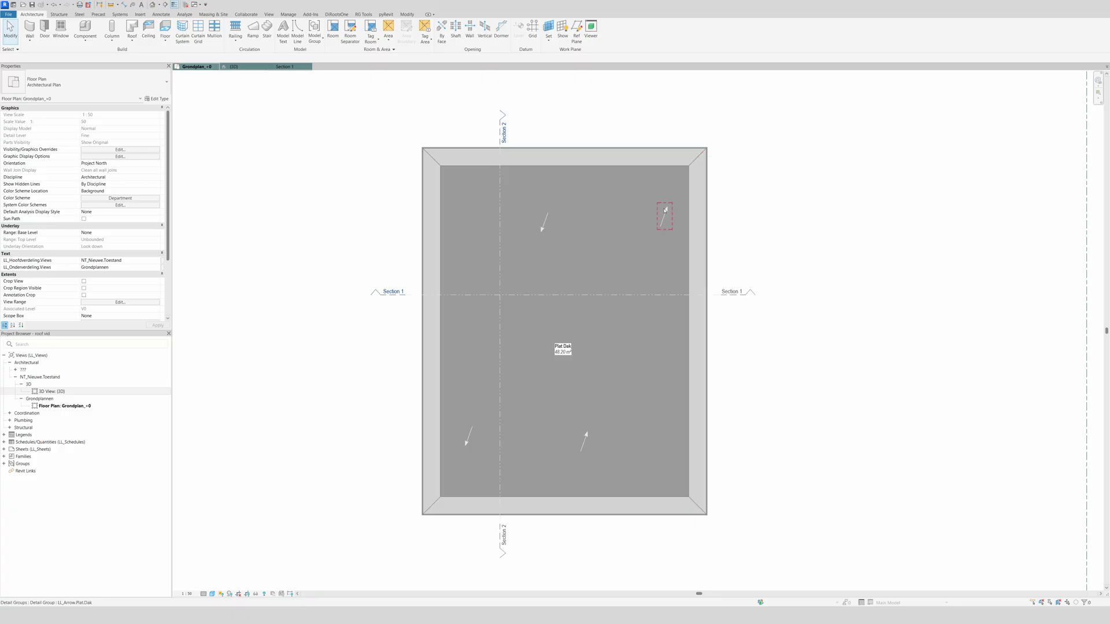
{"action": "left_click", "coordinate": [664, 212]}
{"action": "key", "text": "Delete"}
{"action": "left_click", "coordinate": [545, 223]}
{"action": "key", "text": "Delete"}
{"action": "left_click", "coordinate": [468, 437]}
{"action": "key", "text": "Delete"}
{"action": "left_click", "coordinate": [585, 445]}
{"action": "key", "text": "Delete"}
Delete the LL_Arrow.Plat.Dak detail group definition from the project's groups
{"action": "double_click", "coordinate": [20, 464]}
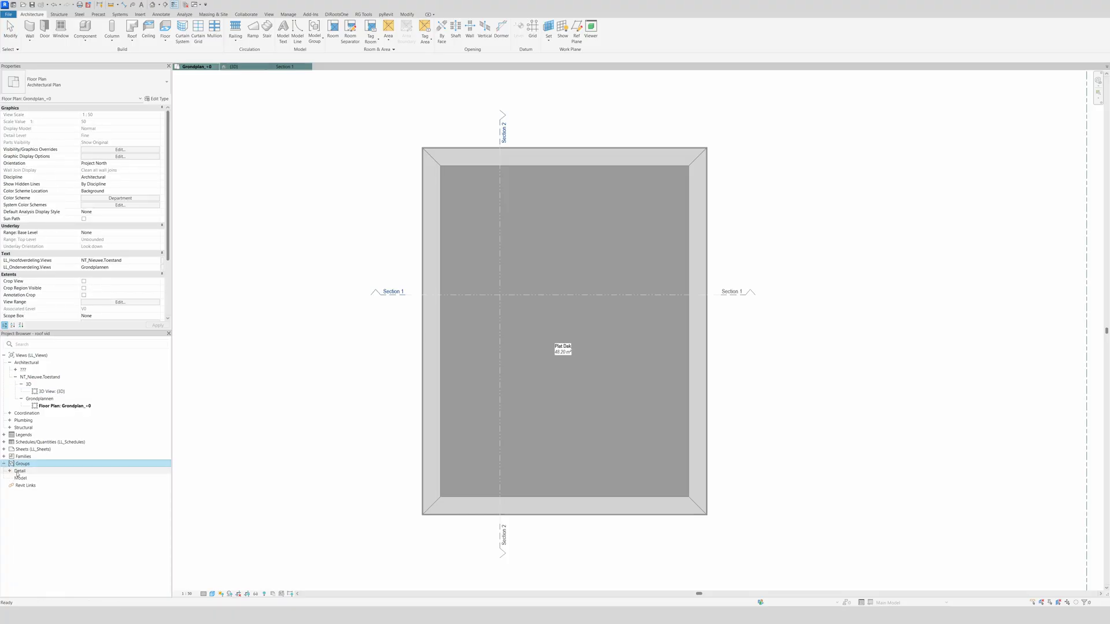
{"action": "left_click", "coordinate": [9, 471]}
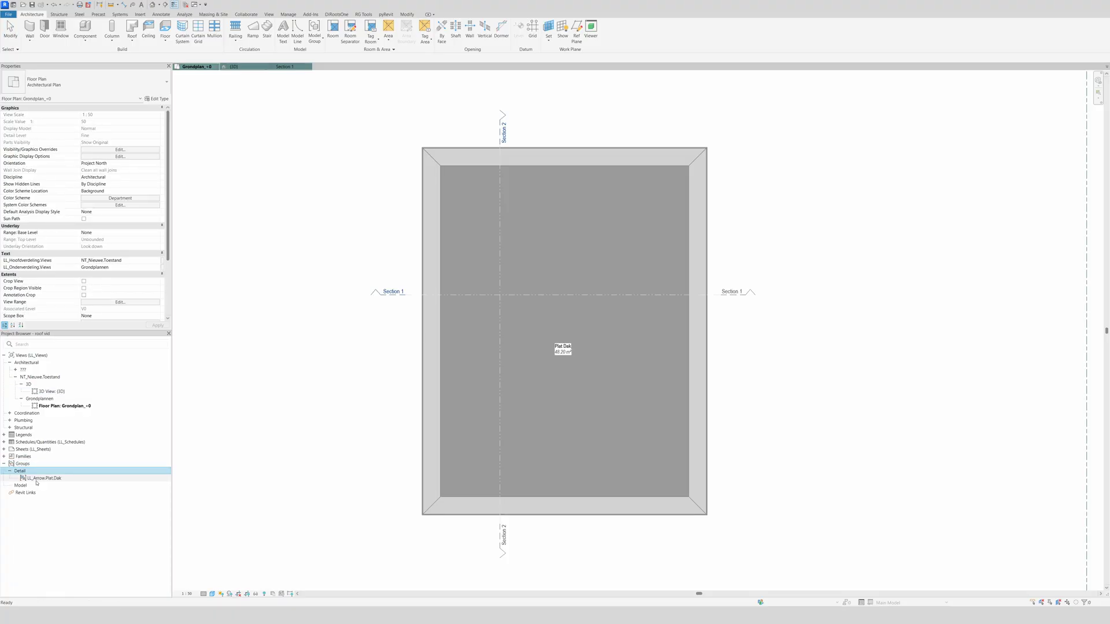
{"action": "right_click", "coordinate": [37, 478]}
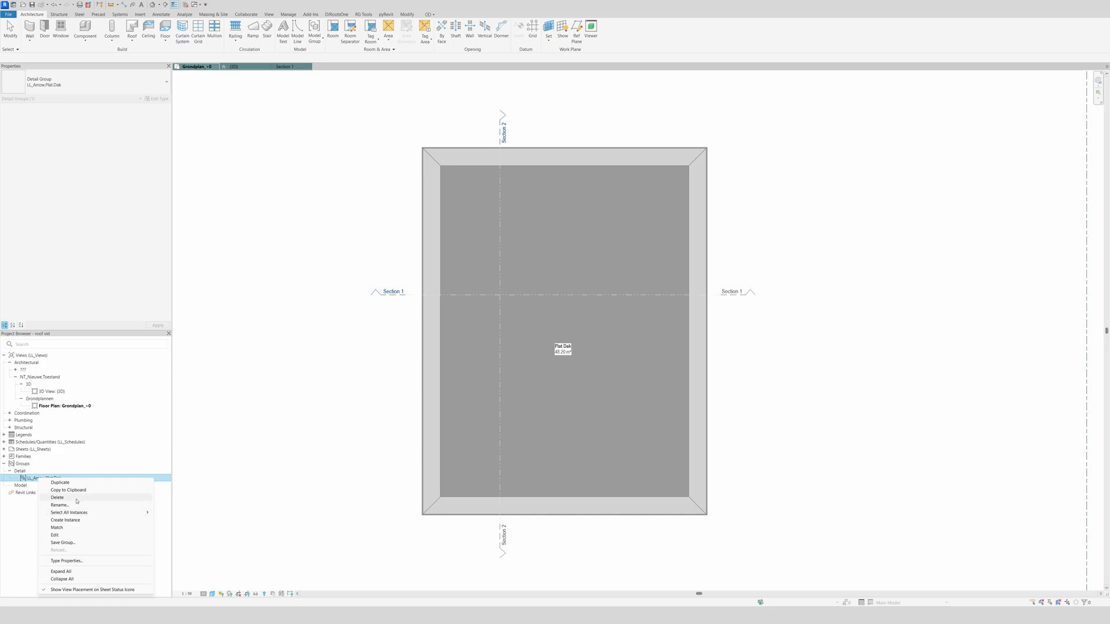
{"action": "left_click", "coordinate": [58, 498]}
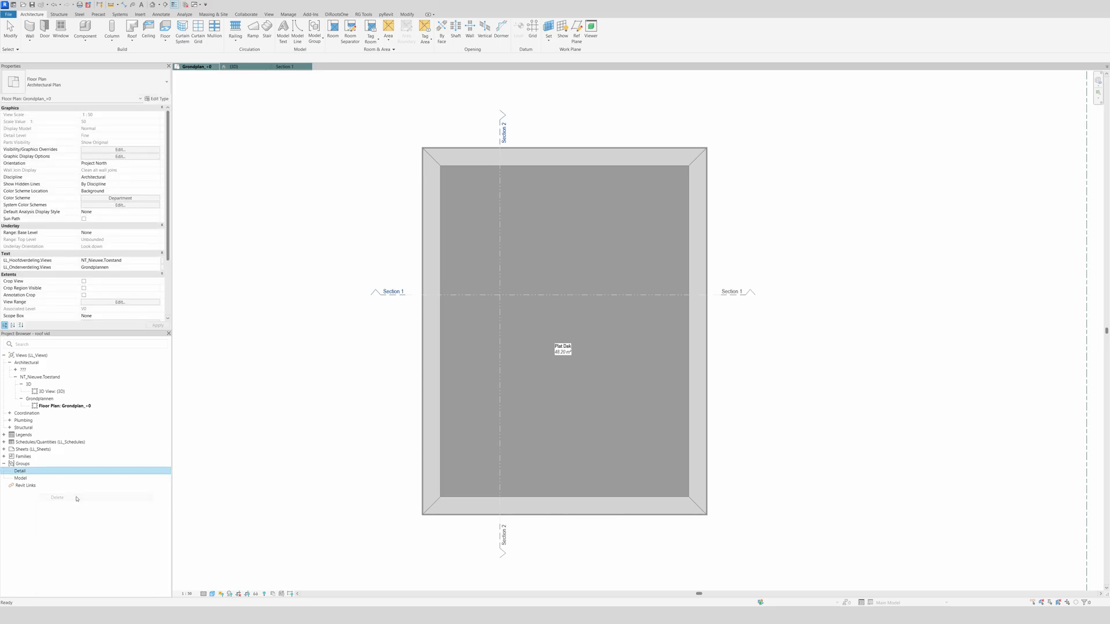
{"action": "left_click", "coordinate": [4, 463]}
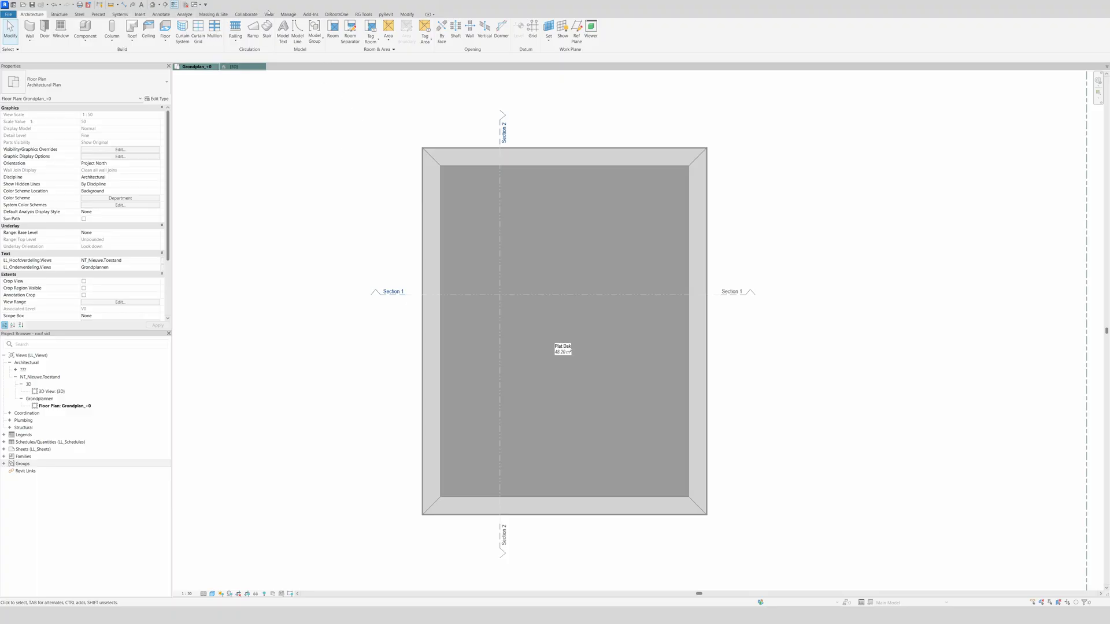
Tile the Grondplan_+0 floor plan and the 3D view side by side and fit both models to their windows
{"action": "left_click", "coordinate": [269, 13]}
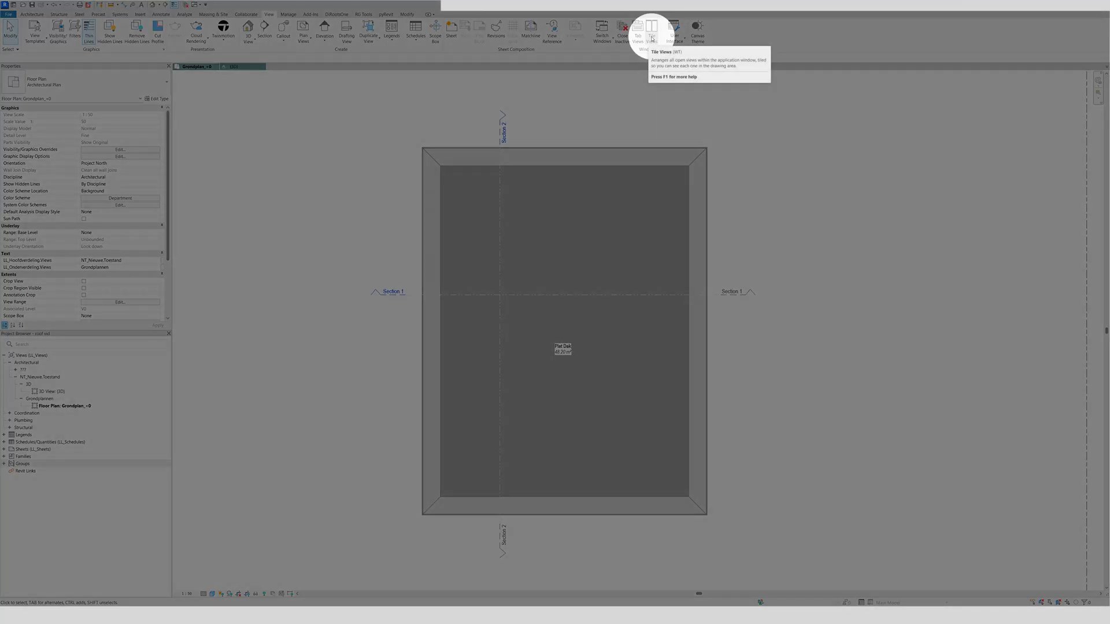
{"action": "left_click", "coordinate": [651, 30]}
{"action": "key", "text": "z"}
{"action": "key", "text": "a"}
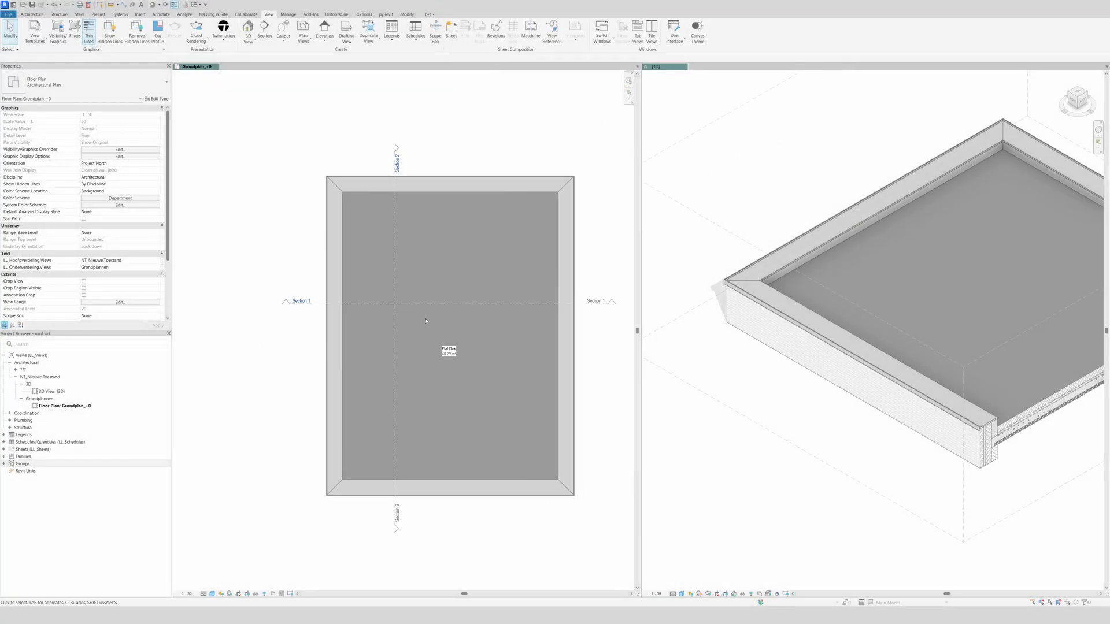
{"action": "scroll", "coordinate": [800, 400], "scroll_direction": "down", "scroll_amount": 3}
{"action": "scroll", "coordinate": [940, 331], "scroll_direction": "up", "scroll_amount": 3}
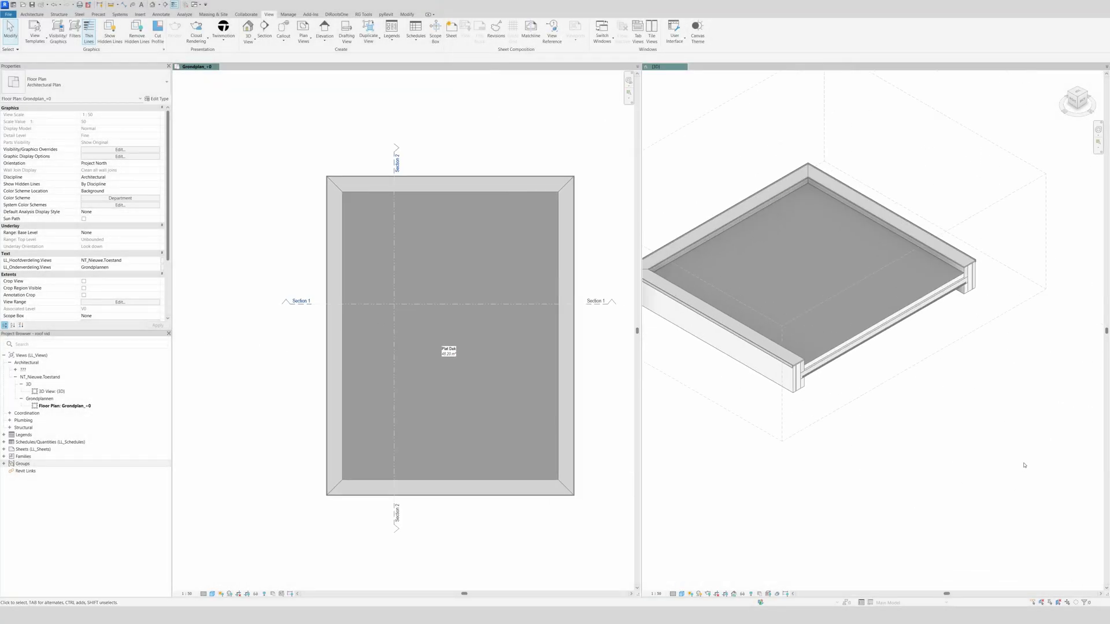
Extend the 3D view's section box outward past the cut roof end so it encloses the whole roof
{"action": "left_click", "coordinate": [947, 326]}
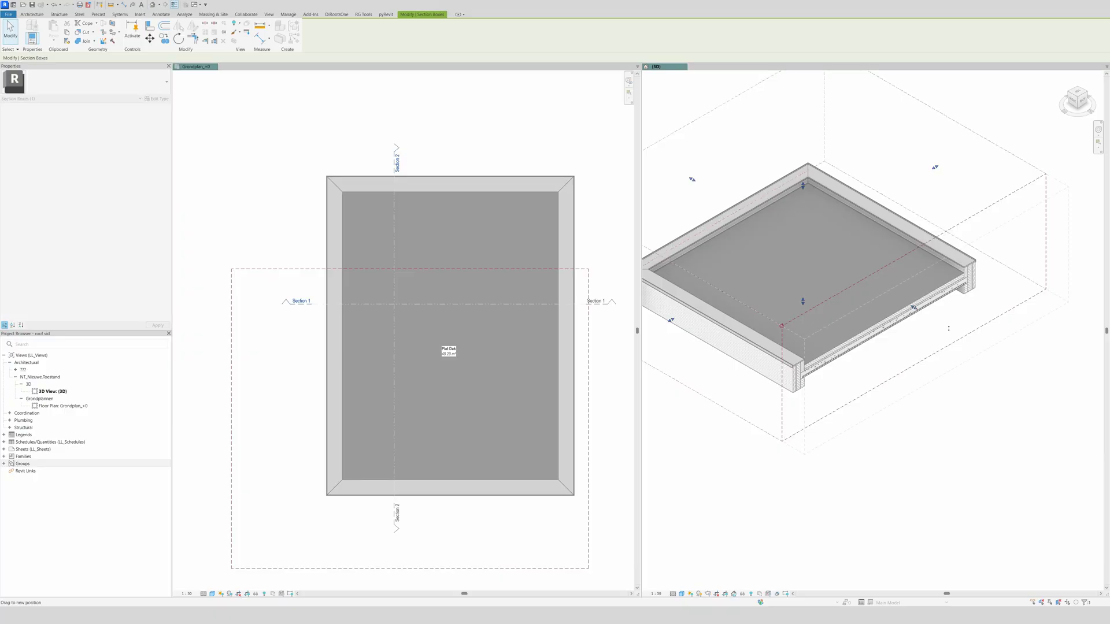
{"action": "left_click_drag", "start_coordinate": [962, 341], "coordinate": [1005, 361]}
{"action": "left_click", "coordinate": [945, 457]}
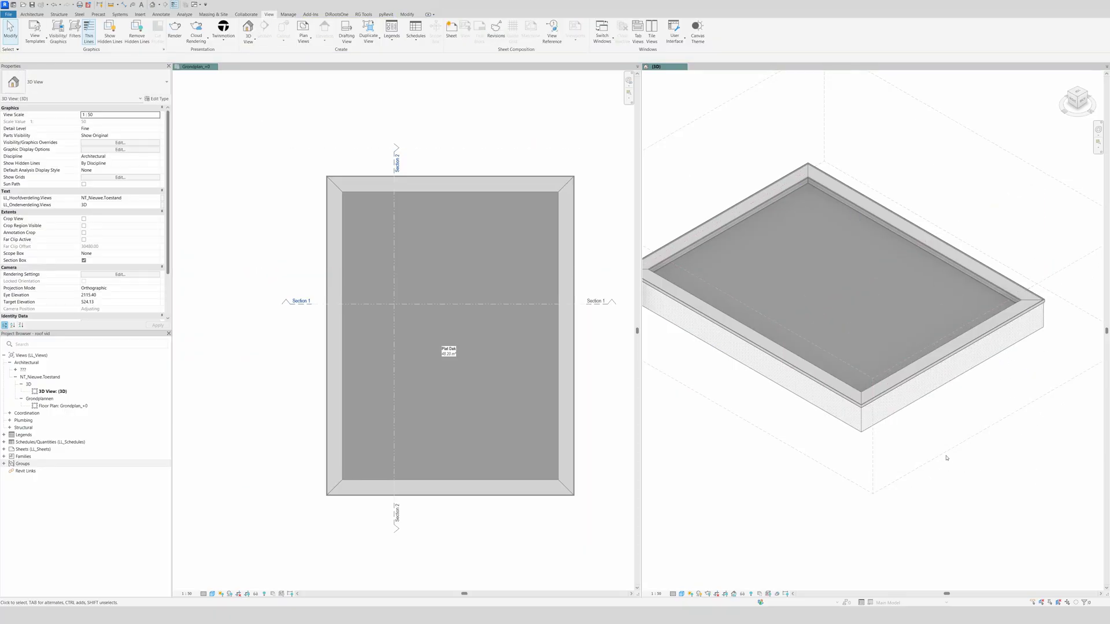
Hide the section box element in the 3D view and return to the Grondplan_+0 floor plan
{"action": "left_click", "coordinate": [944, 456]}
{"action": "right_click", "coordinate": [945, 456]}
{"action": "mouse_move", "coordinate": [1002, 292]}
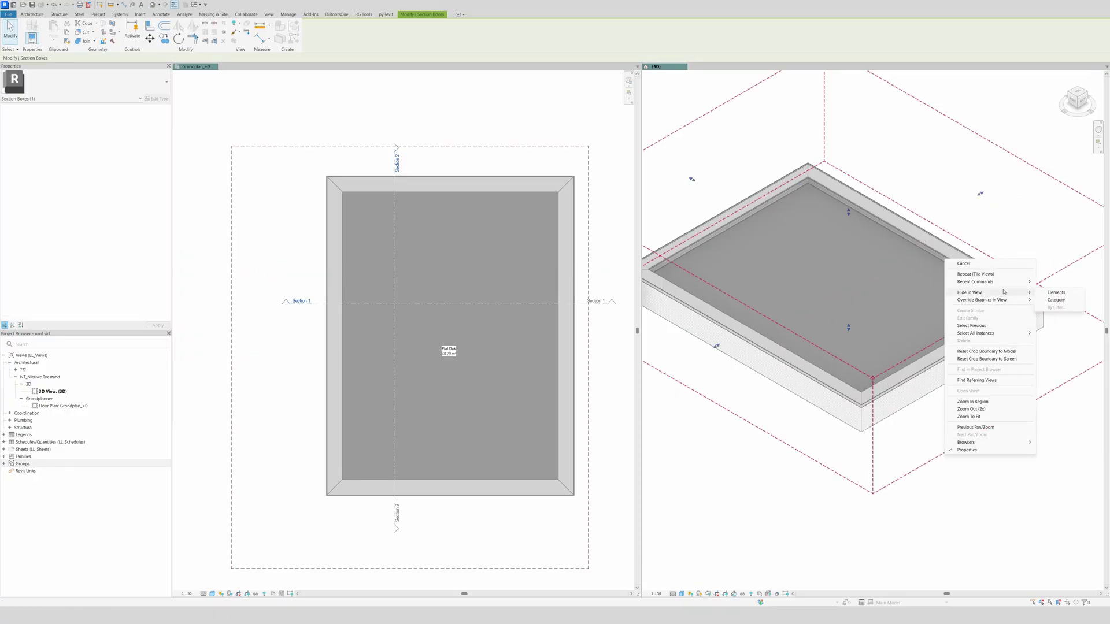
{"action": "left_click", "coordinate": [1055, 292]}
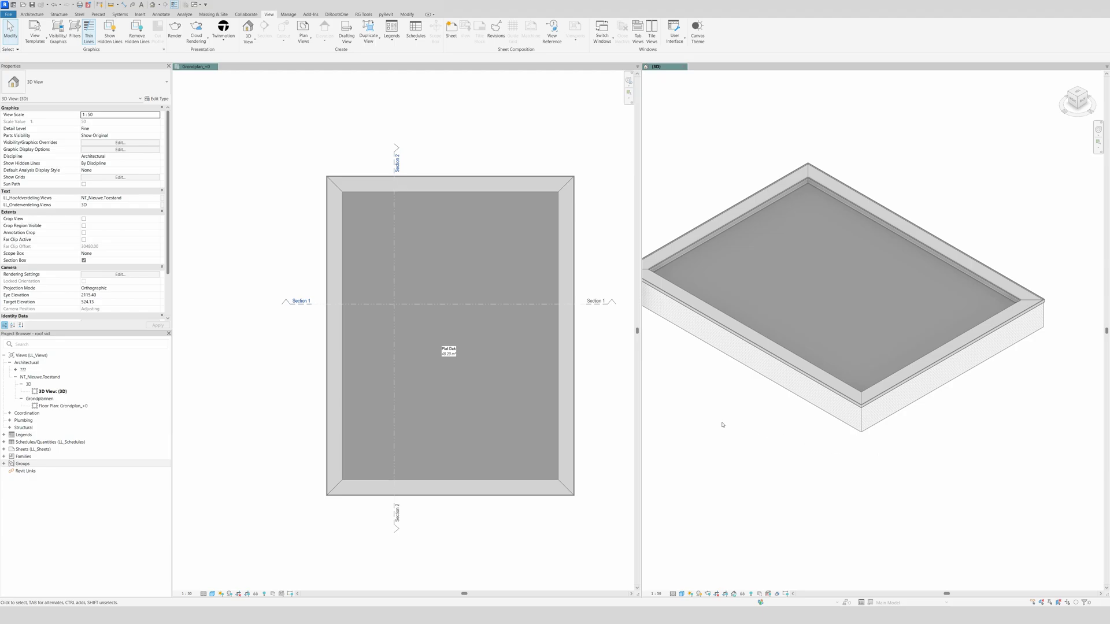
{"action": "scroll", "coordinate": [1025, 511], "scroll_direction": "down", "scroll_amount": 2}
{"action": "scroll", "coordinate": [921, 470], "scroll_direction": "up", "scroll_amount": 4}
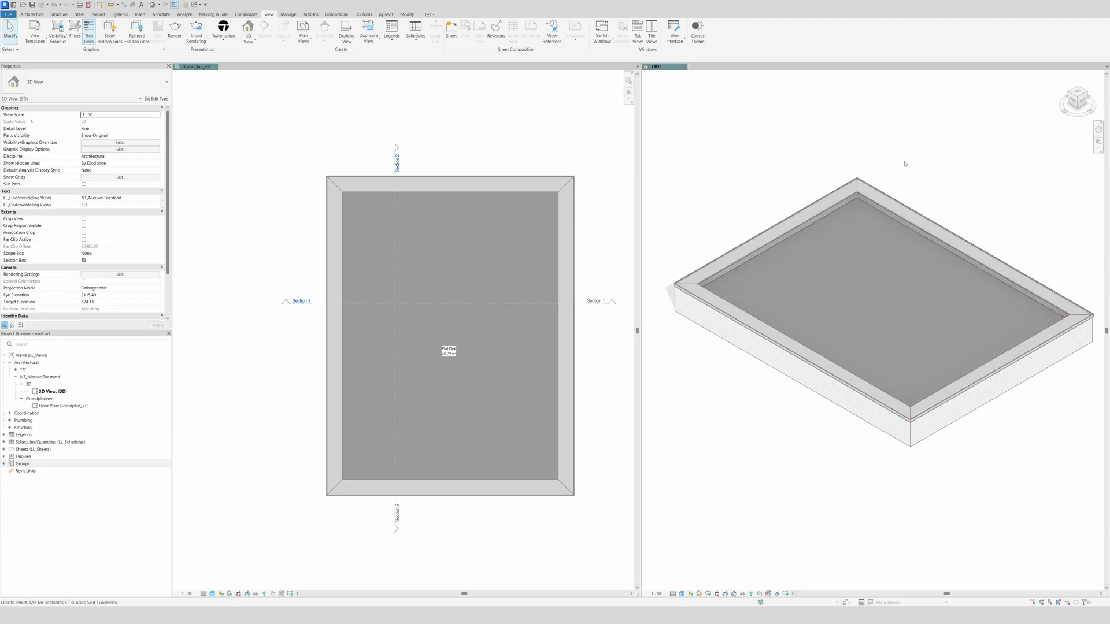
{"action": "left_click", "coordinate": [494, 109]}
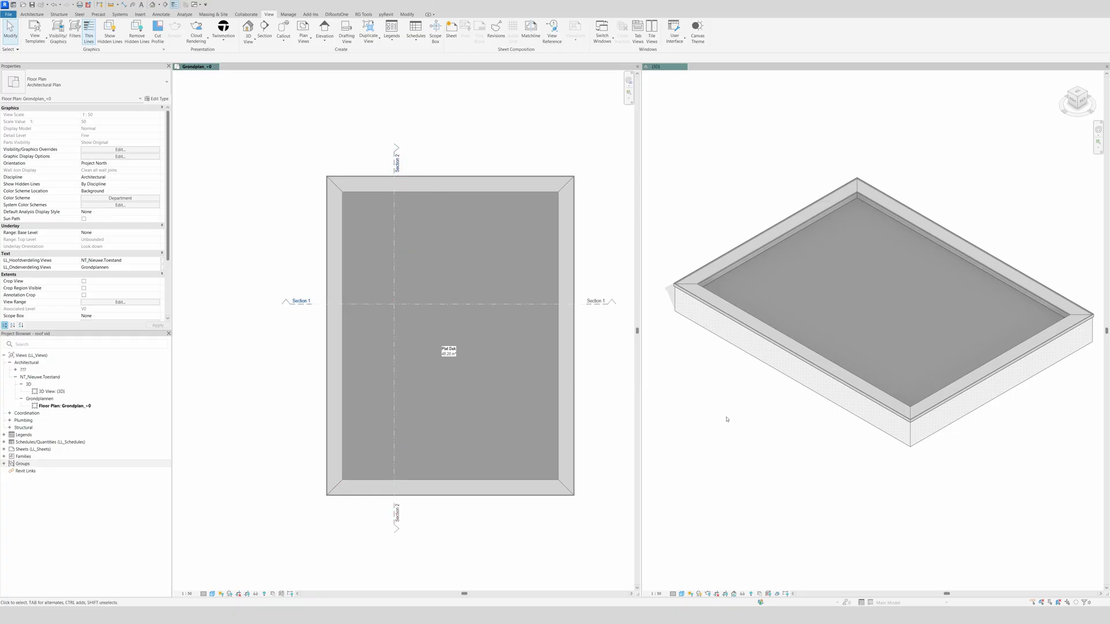
Start sub-element editing on the roof floor, select its upper-left corner point and review the available elevation base options
{"action": "left_click", "coordinate": [421, 194]}
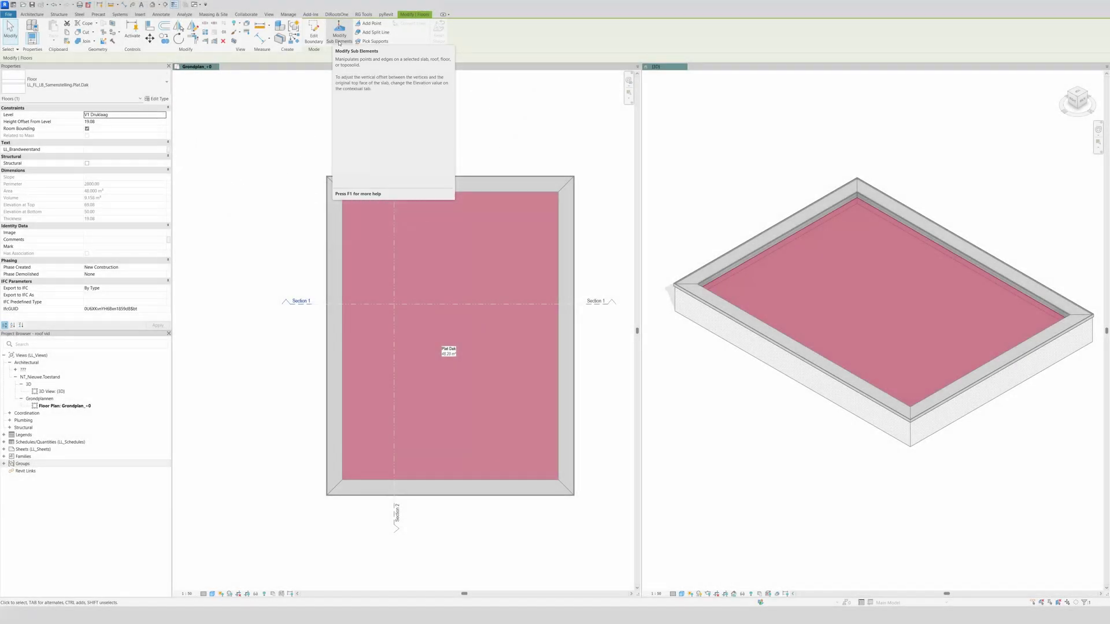
{"action": "left_click", "coordinate": [339, 38]}
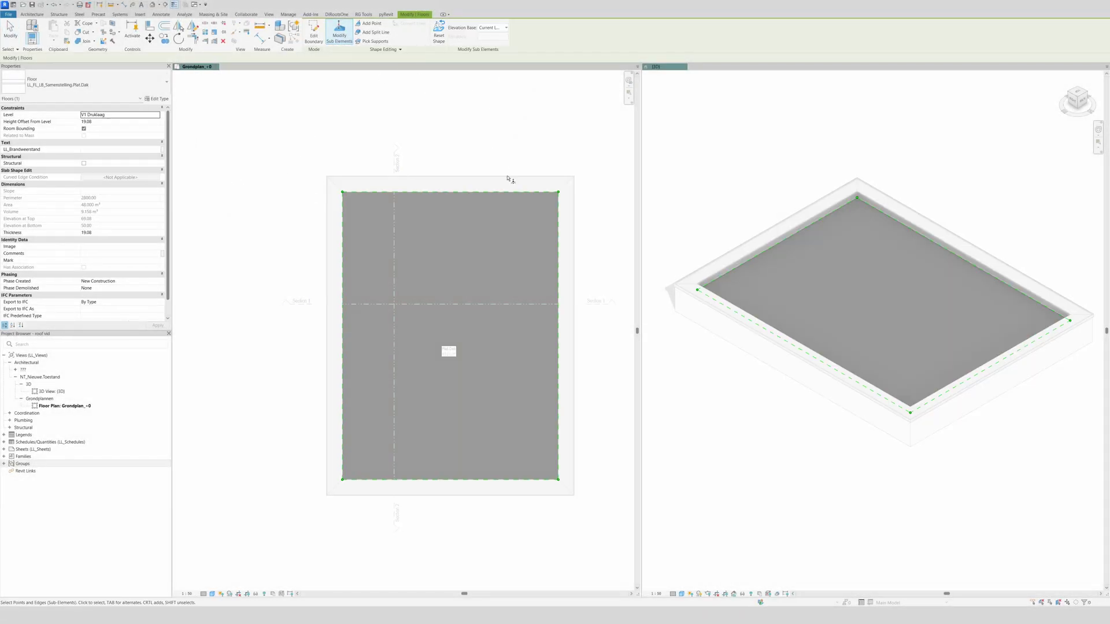
{"action": "left_click", "coordinate": [342, 192]}
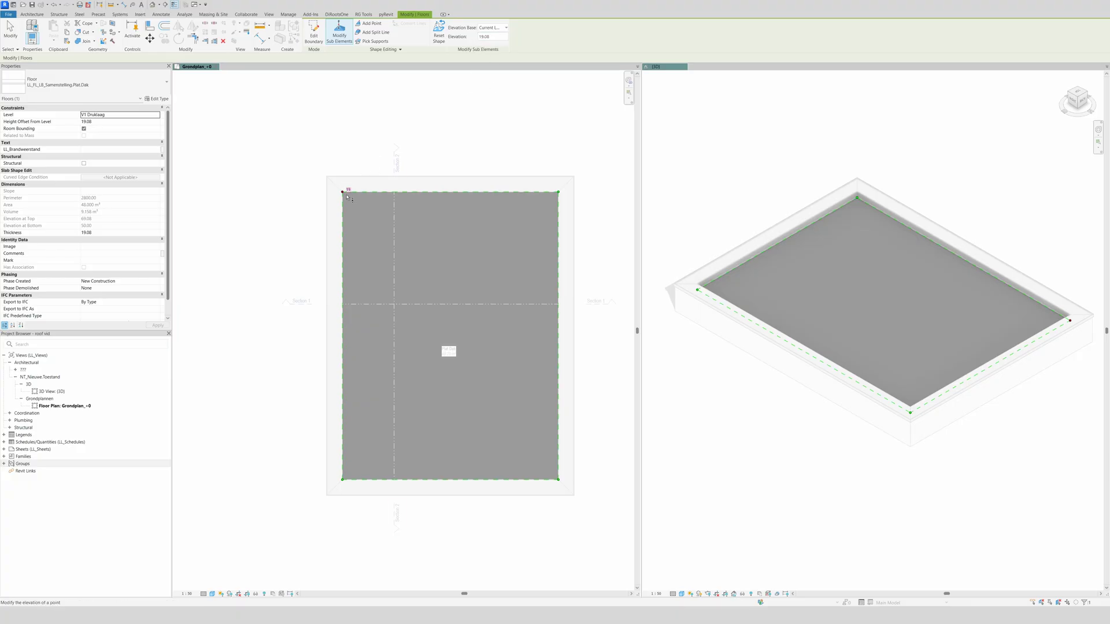
{"action": "left_click", "coordinate": [505, 28]}
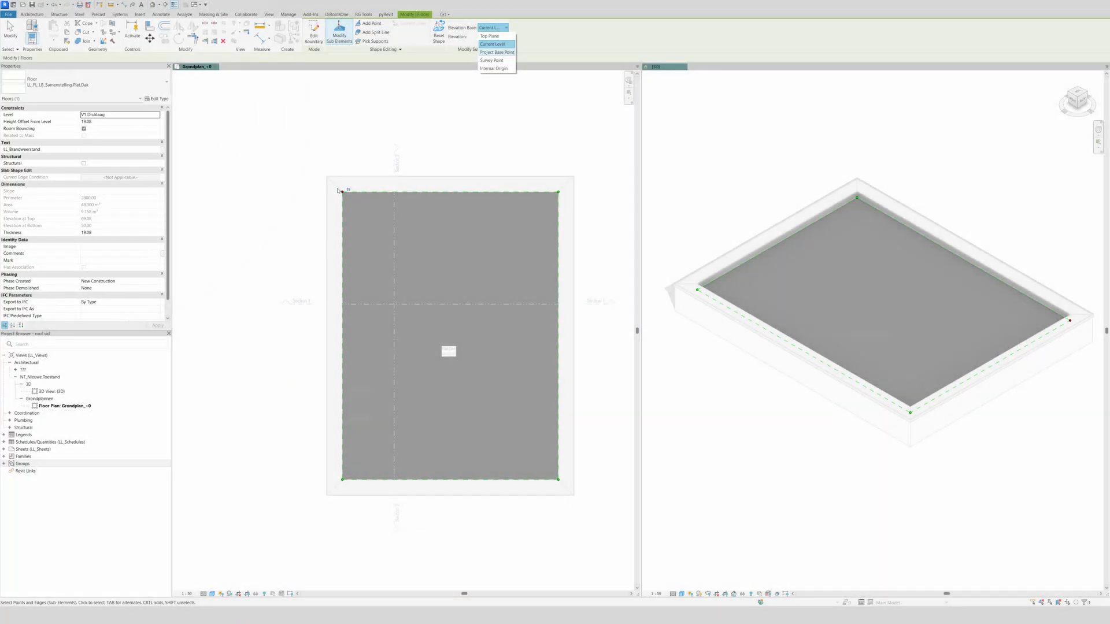
{"action": "left_click", "coordinate": [389, 157]}
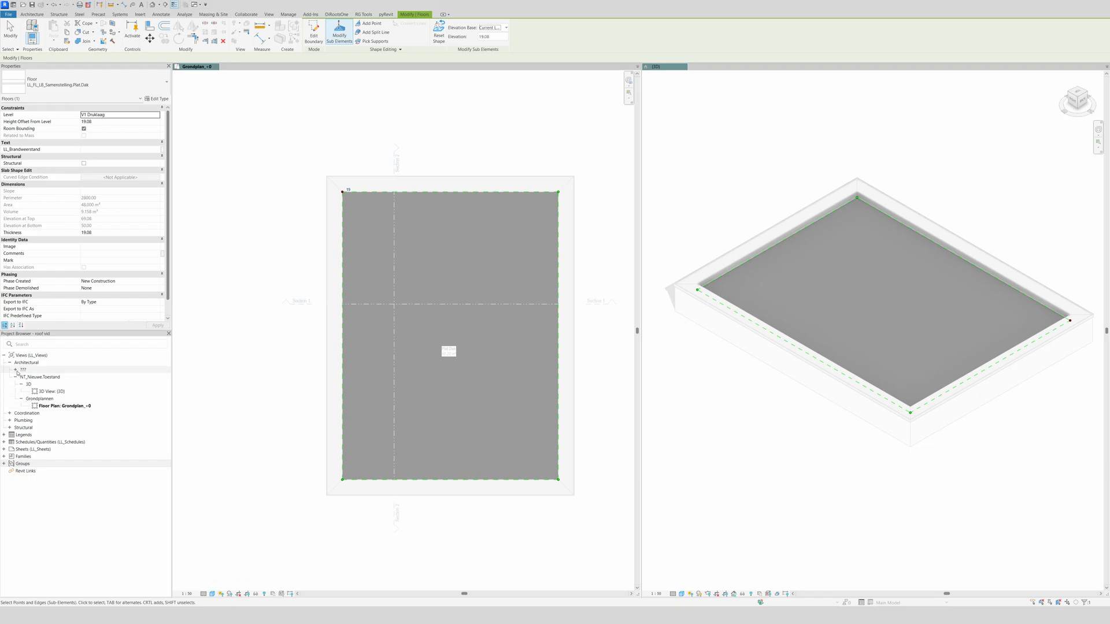
Open the Section 1 view from the architectural views
{"action": "left_click", "coordinate": [15, 370]}
{"action": "double_click", "coordinate": [29, 376]}
{"action": "double_click", "coordinate": [123, 385]}
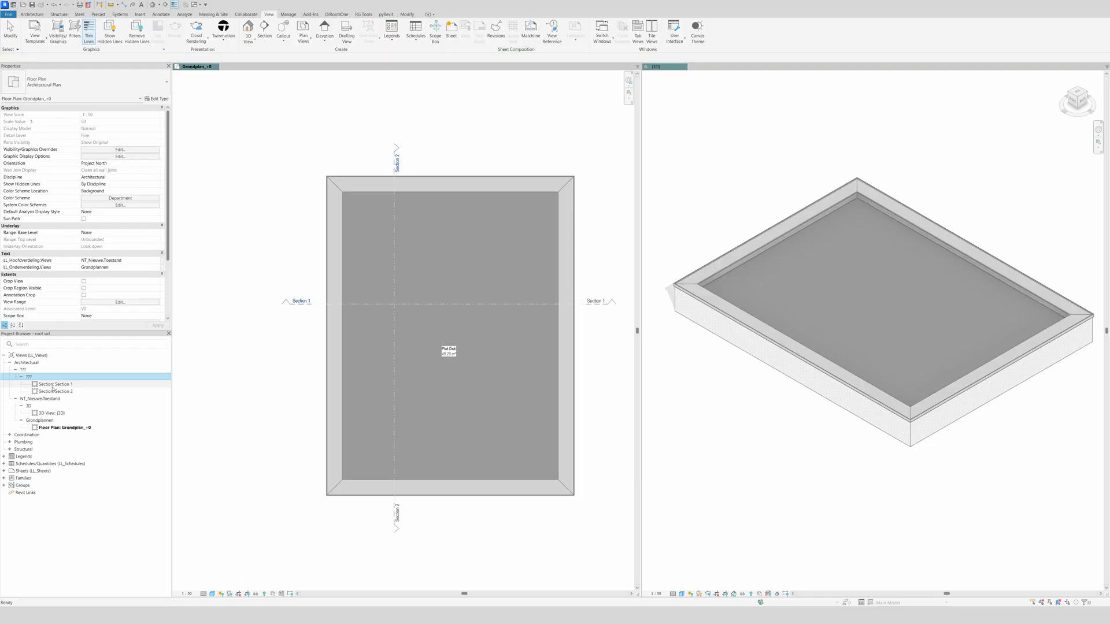
{"action": "scroll", "coordinate": [520, 426], "scroll_direction": "up", "scroll_amount": 4}
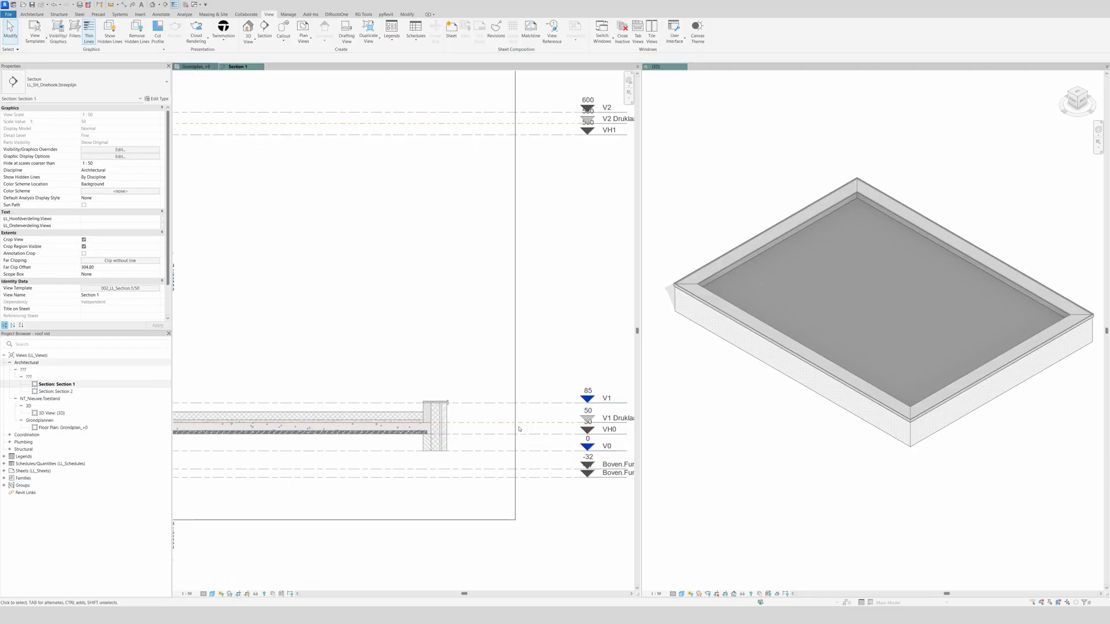
Hide the VH0, V0, Boven.Funderingsplaat and Boven.Fundering levels in Section 1 and fit the view
{"action": "scroll", "coordinate": [462, 407], "scroll_direction": "up", "scroll_amount": 2}
{"action": "left_click", "coordinate": [493, 421]}
{"action": "left_click", "coordinate": [492, 432], "text": "ctrl"}
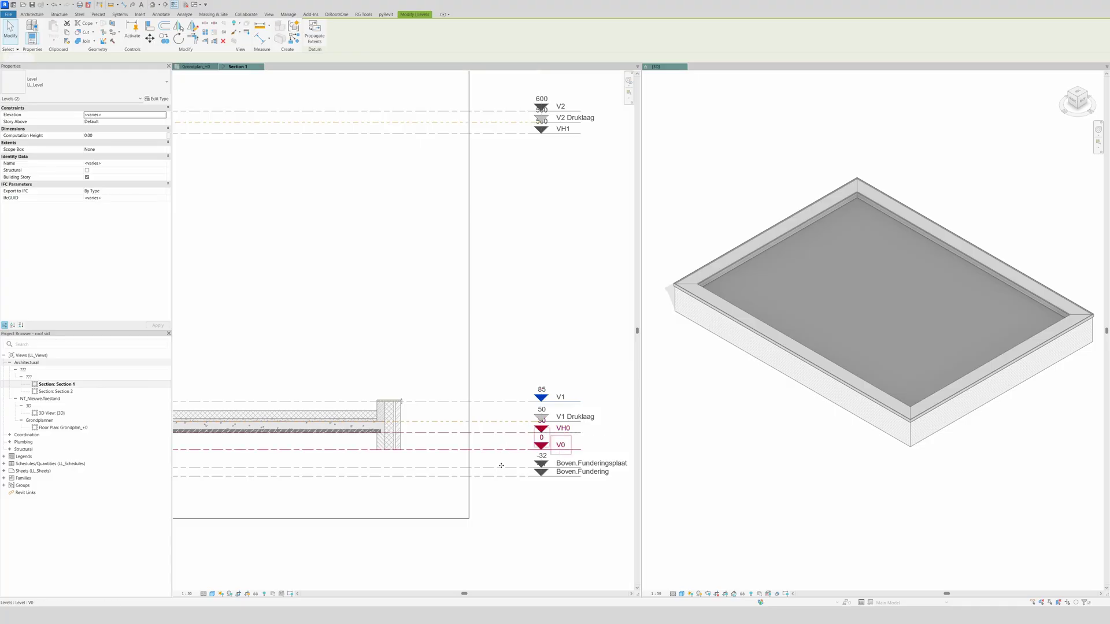
{"action": "left_click", "coordinate": [492, 444], "text": "ctrl"}
{"action": "right_click", "coordinate": [502, 476]}
{"action": "mouse_move", "coordinate": [561, 332]}
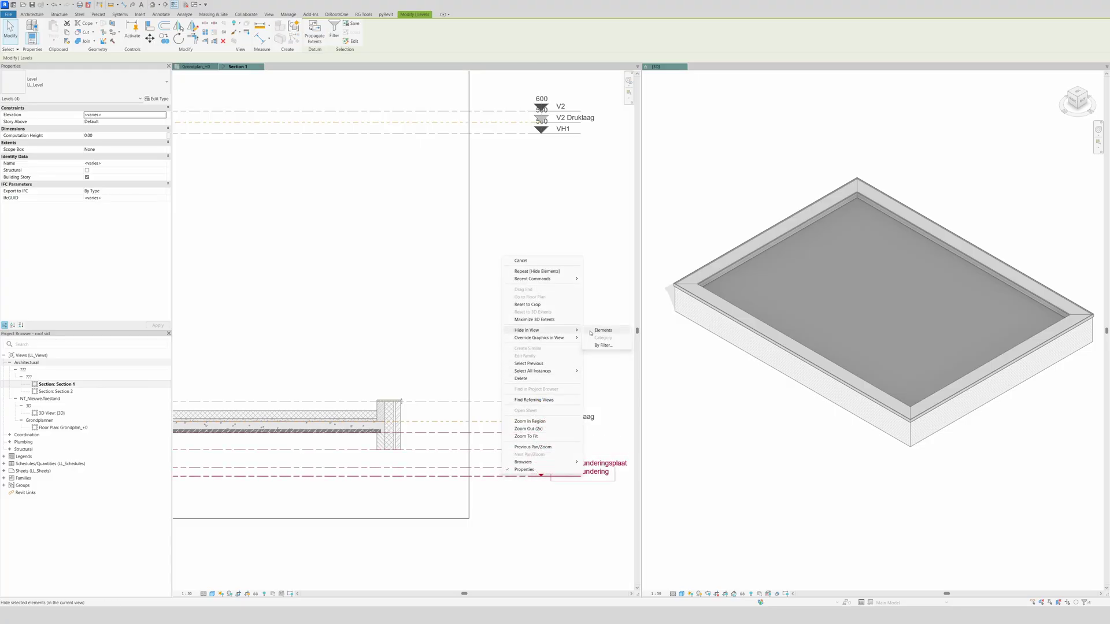
{"action": "left_click", "coordinate": [603, 330]}
{"action": "key", "text": "z"}
{"action": "key", "text": "f"}
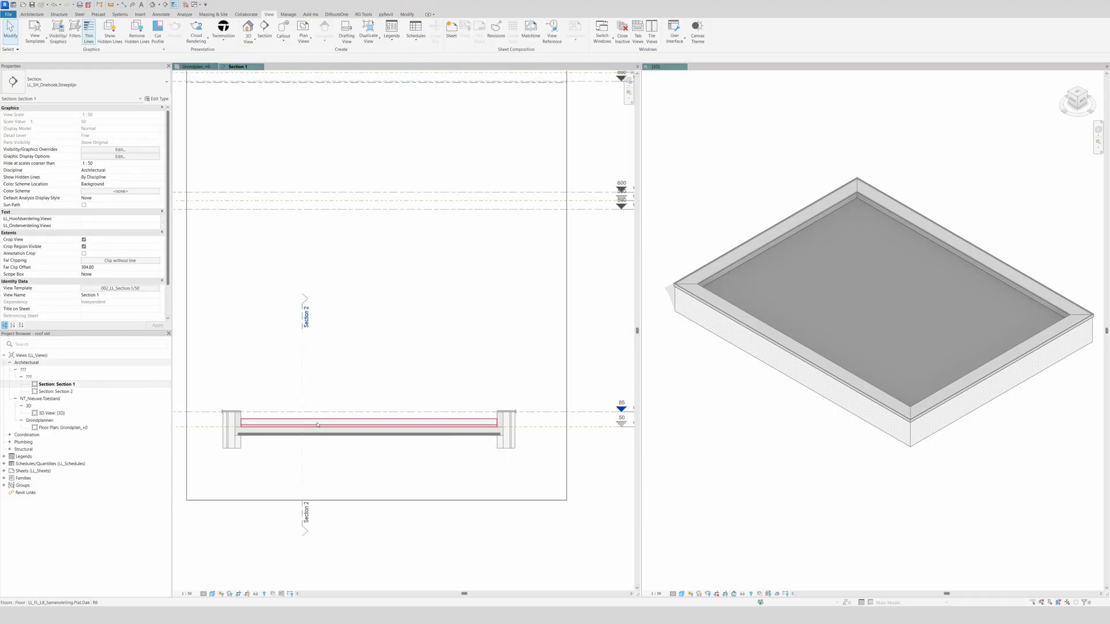
Start sub-element editing on the roof floor in Section 1 and select the corner point at its right end
{"action": "scroll", "coordinate": [386, 427], "scroll_direction": "up", "scroll_amount": 1}
{"action": "left_click", "coordinate": [386, 427]}
{"action": "left_click", "coordinate": [339, 32]}
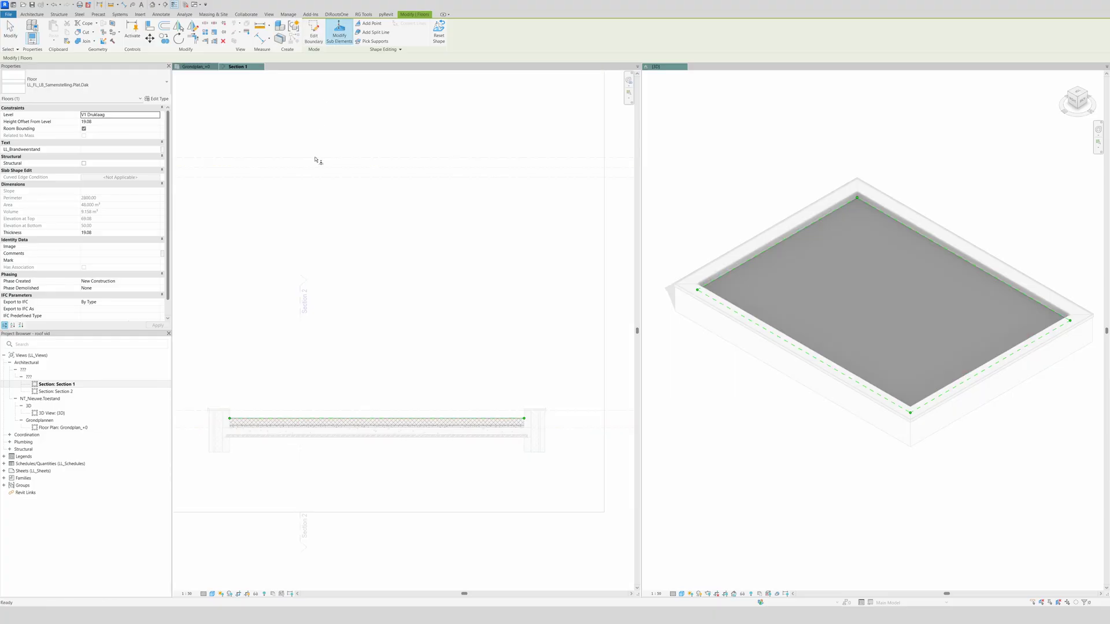
{"action": "scroll", "coordinate": [234, 295], "scroll_direction": "down", "scroll_amount": 1}
{"action": "scroll", "coordinate": [508, 416], "scroll_direction": "up", "scroll_amount": 2}
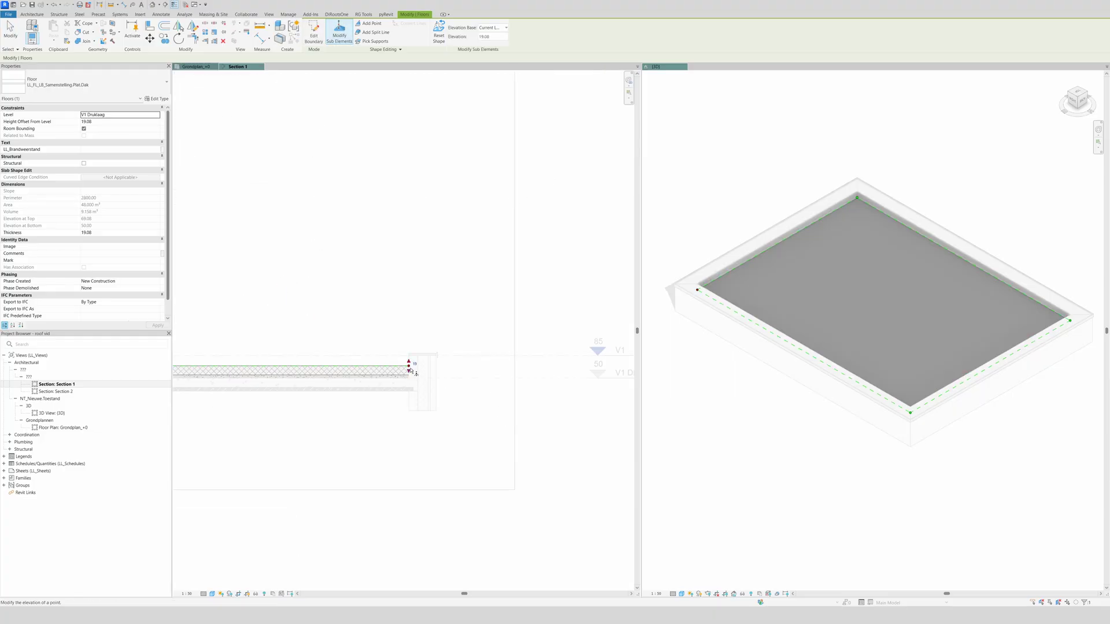
{"action": "left_click", "coordinate": [410, 366]}
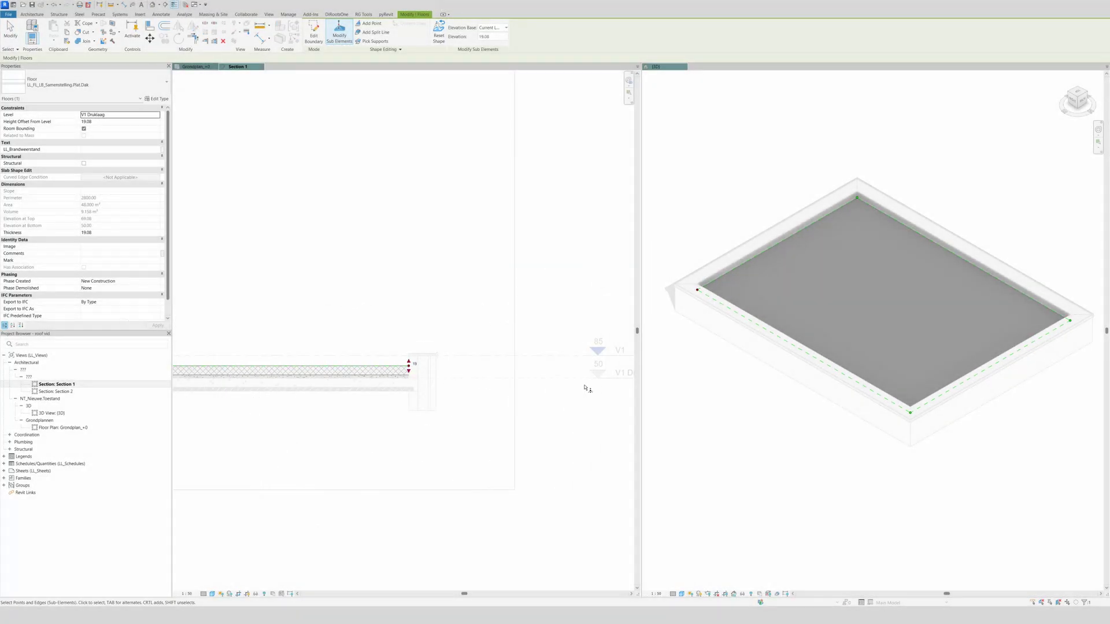
{"action": "middle_click_drag", "start_coordinate": [584, 387], "coordinate": [538, 376]}
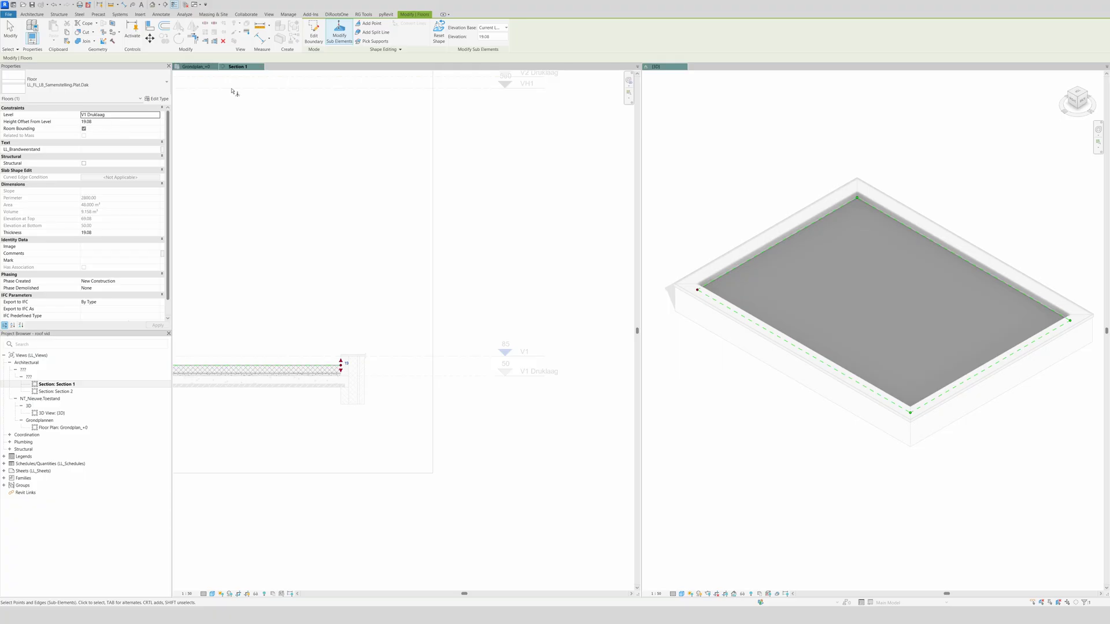
Set the elevation base to Project Base Point and check the selected corner point's elevation in Section 1
{"action": "left_click", "coordinate": [507, 29]}
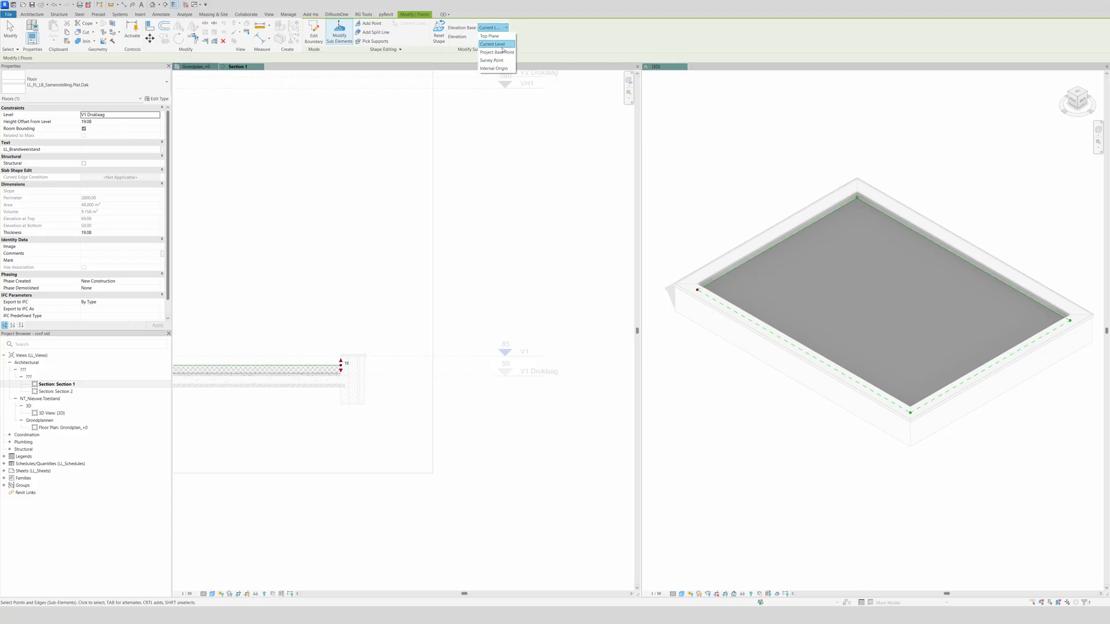
{"action": "left_click", "coordinate": [500, 56]}
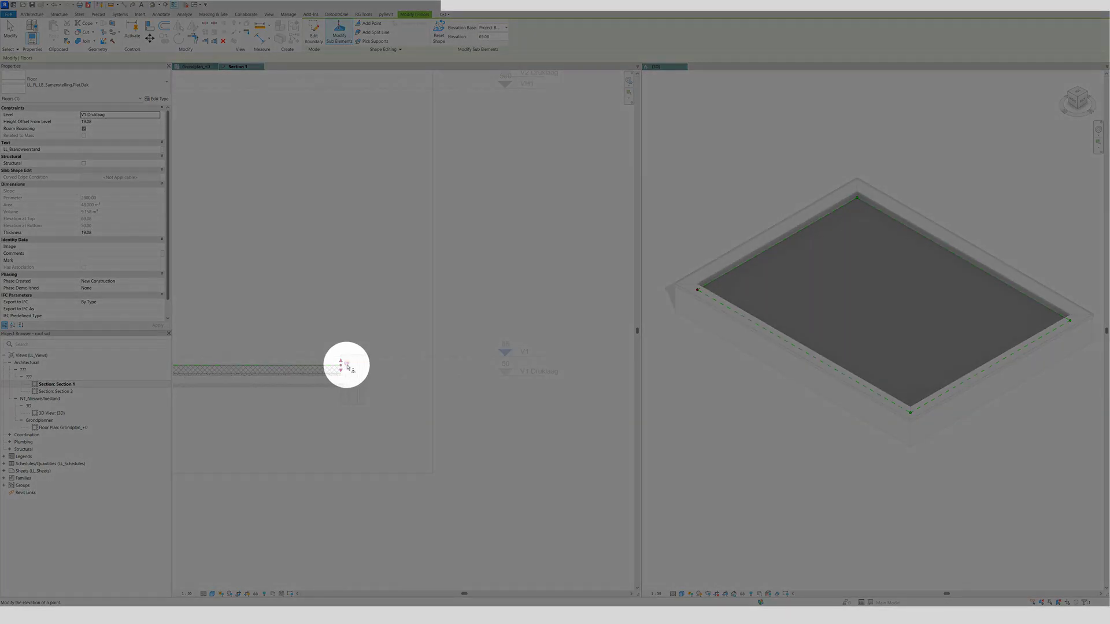
{"action": "key", "text": "z"}
{"action": "key", "text": "f"}
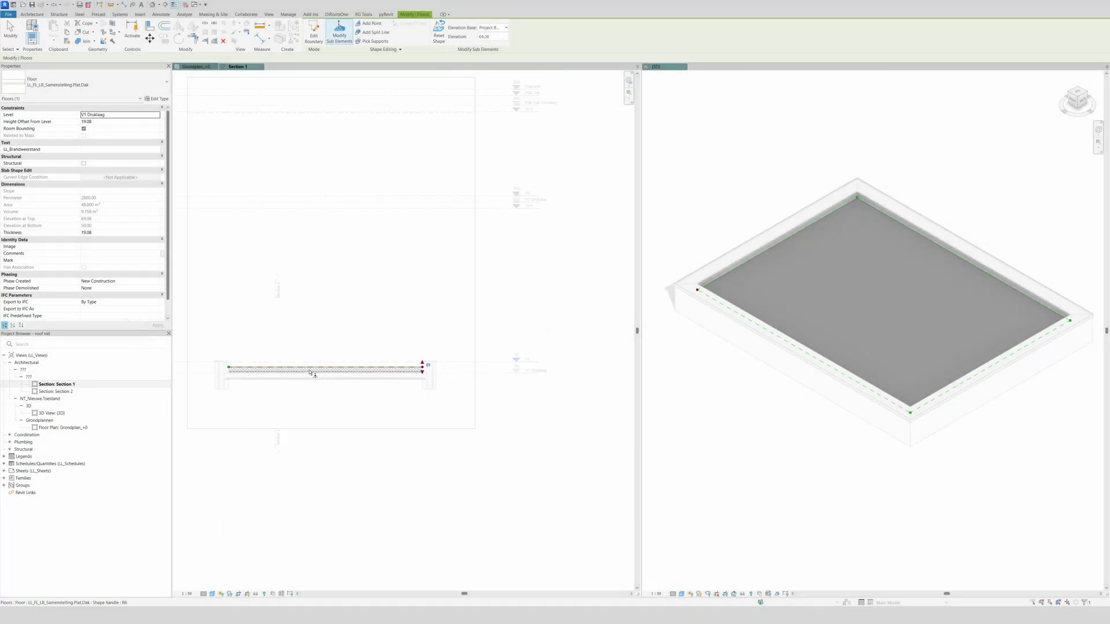
{"action": "scroll", "coordinate": [307, 374], "scroll_direction": "up", "scroll_amount": 3}
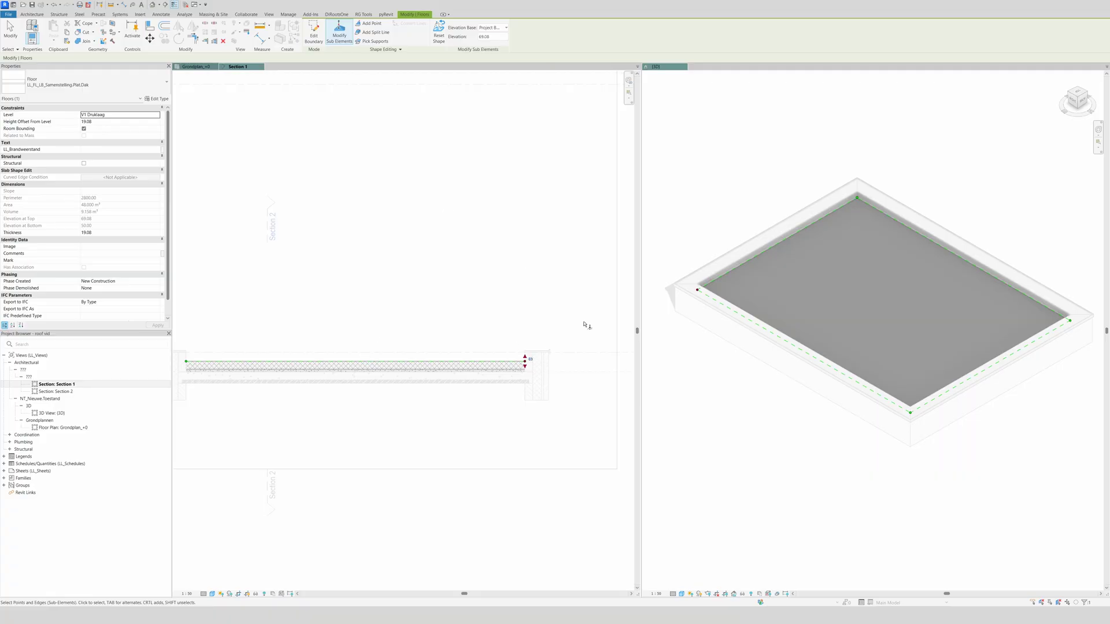
{"action": "scroll", "coordinate": [347, 310], "scroll_direction": "down", "scroll_amount": 3}
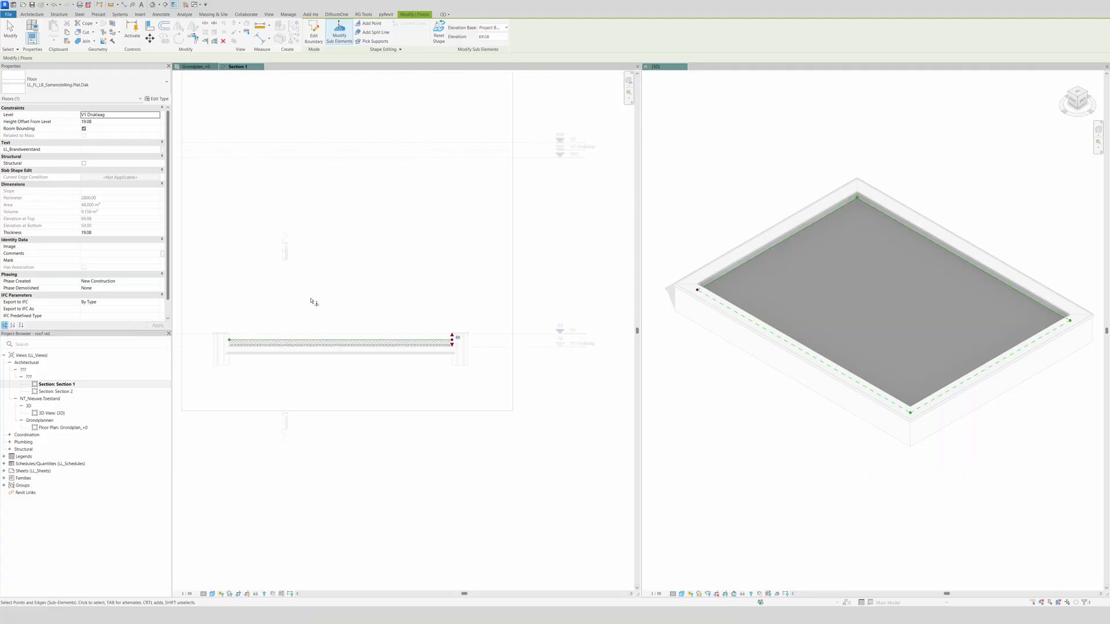
Set the elevation base back to Current Level and inspect the point's elevation relative to the V1 Druklaag level
{"action": "left_click", "coordinate": [506, 28]}
{"action": "left_click", "coordinate": [492, 44]}
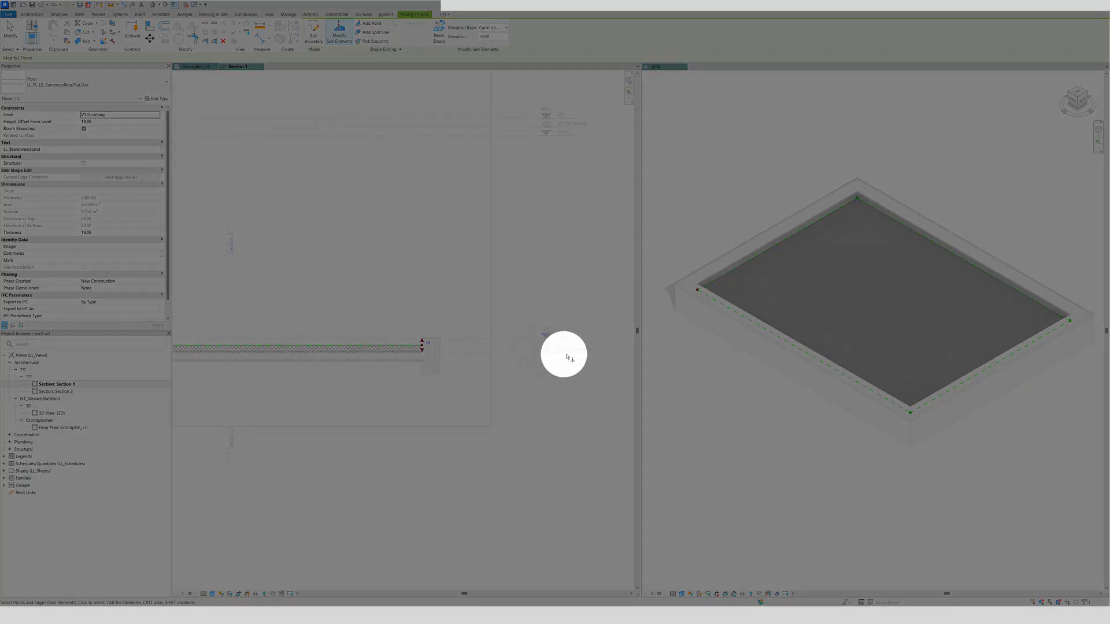
{"action": "scroll", "coordinate": [559, 361], "scroll_direction": "down", "scroll_amount": 2}
{"action": "scroll", "coordinate": [549, 361], "scroll_direction": "up", "scroll_amount": 4}
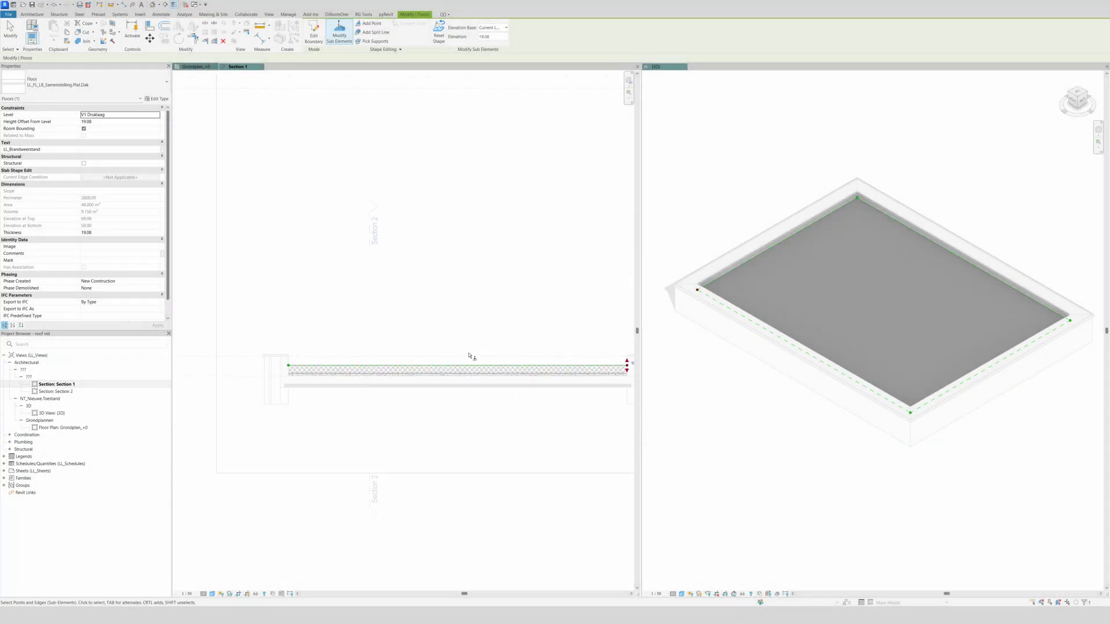
Leave sub-element editing and measure from the roof floor's left end to the midpoint of its top surface in Section 1
{"action": "scroll", "coordinate": [354, 343], "scroll_direction": "down", "scroll_amount": 1}
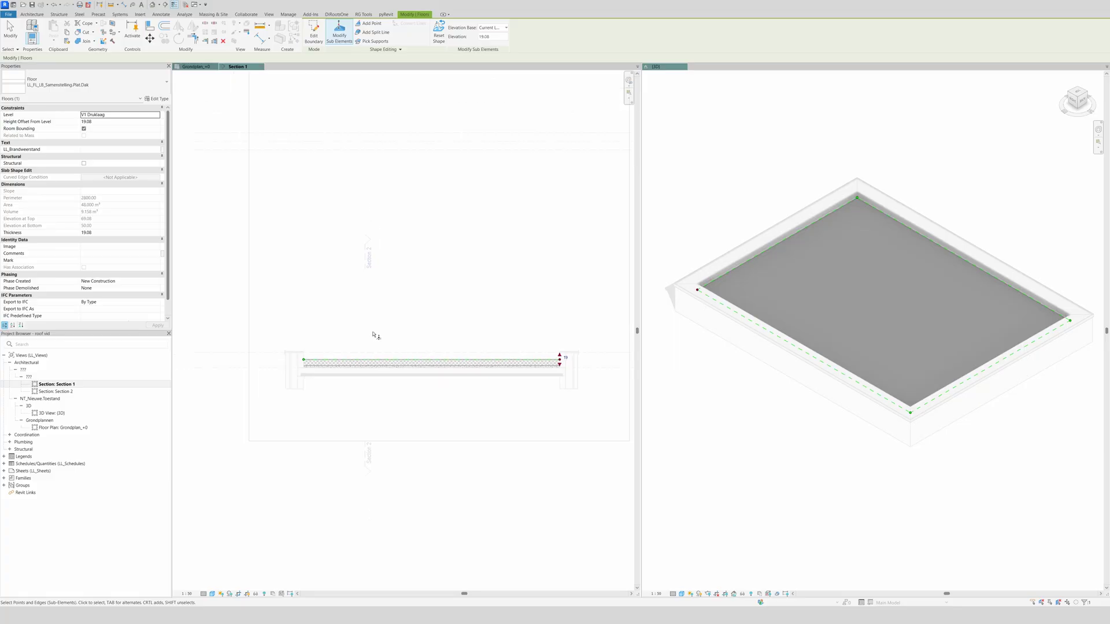
{"action": "key", "text": "Escape"}
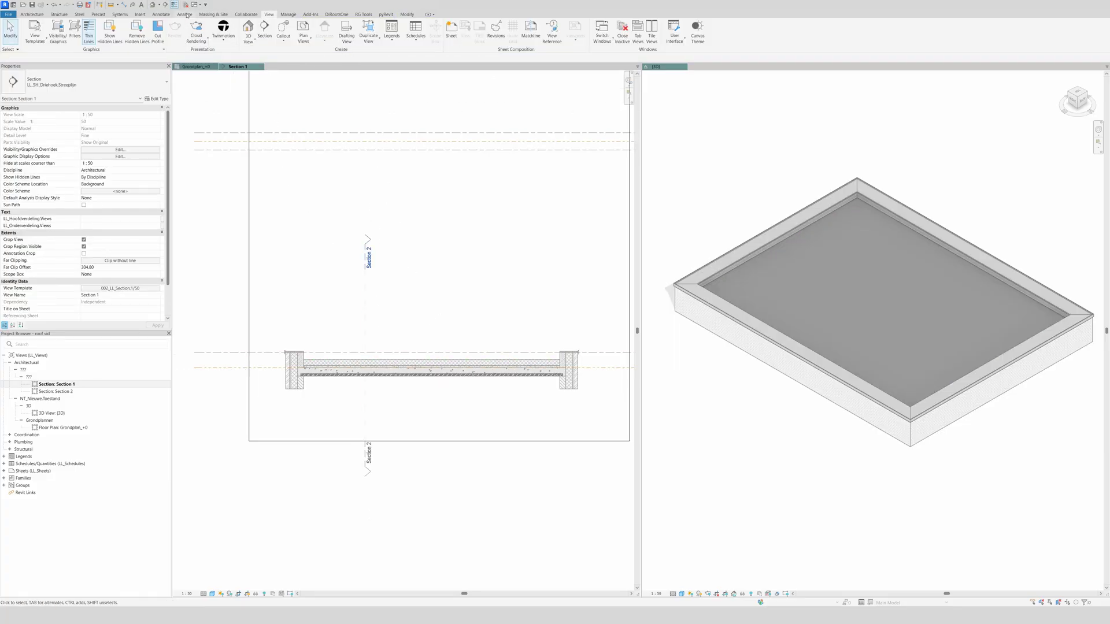
{"action": "left_click", "coordinate": [111, 4]}
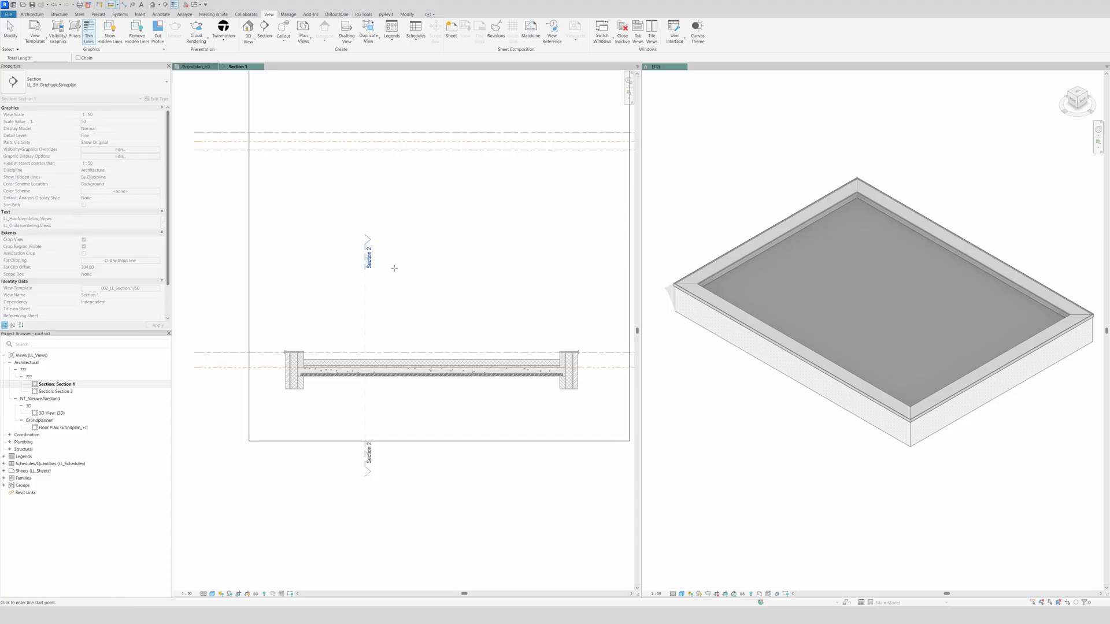
{"action": "left_click", "coordinate": [304, 359]}
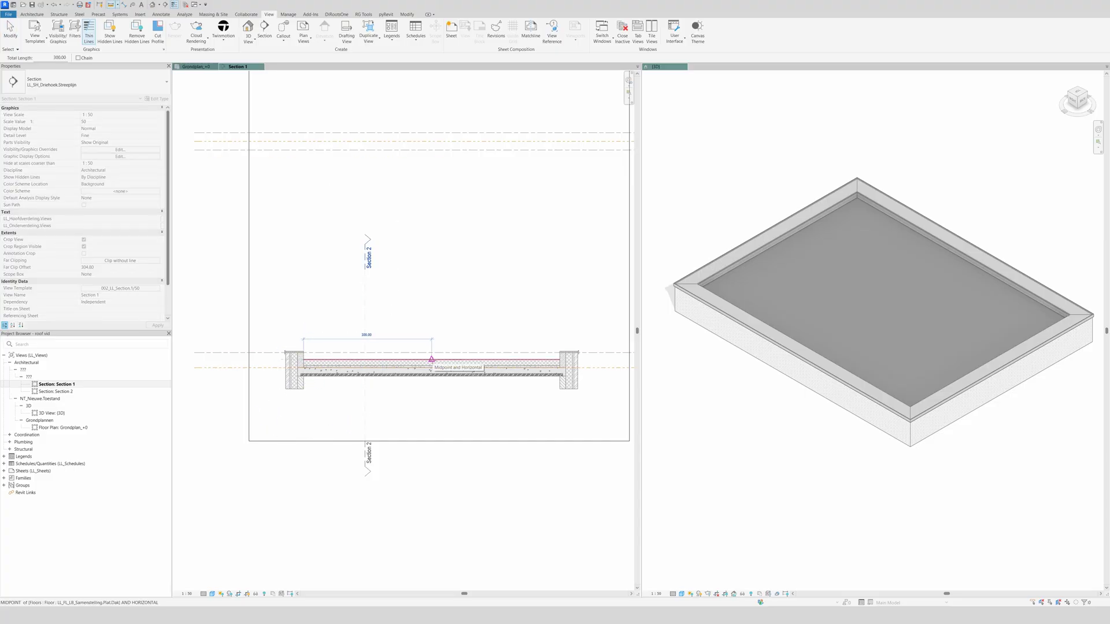
{"action": "key", "text": "Escape"}
{"action": "key", "text": "Escape"}
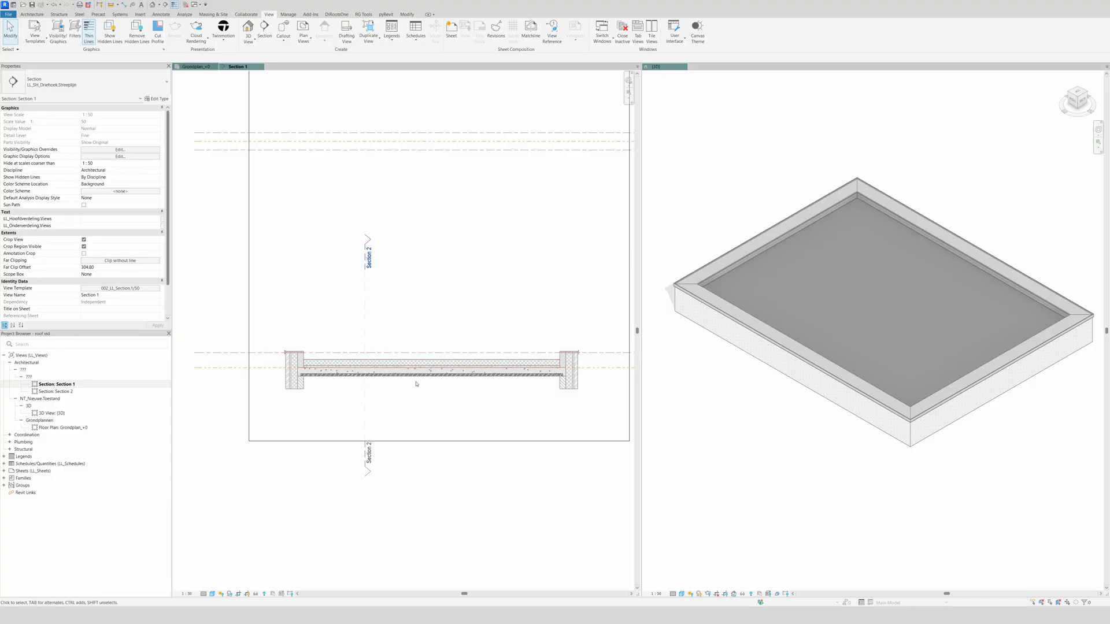
Dimension the height between the V1 Druklaag level and the top of the roof floor near its right end in Section 1
{"action": "scroll", "coordinate": [581, 365], "scroll_direction": "up", "scroll_amount": 3}
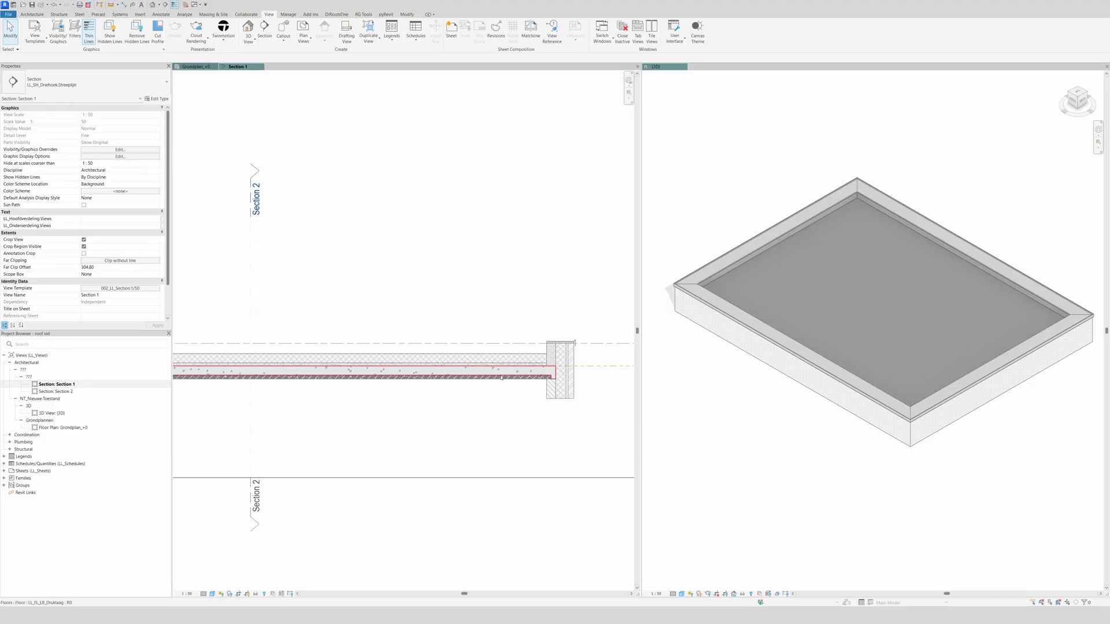
{"action": "key", "text": "d"}
{"action": "key", "text": "i"}
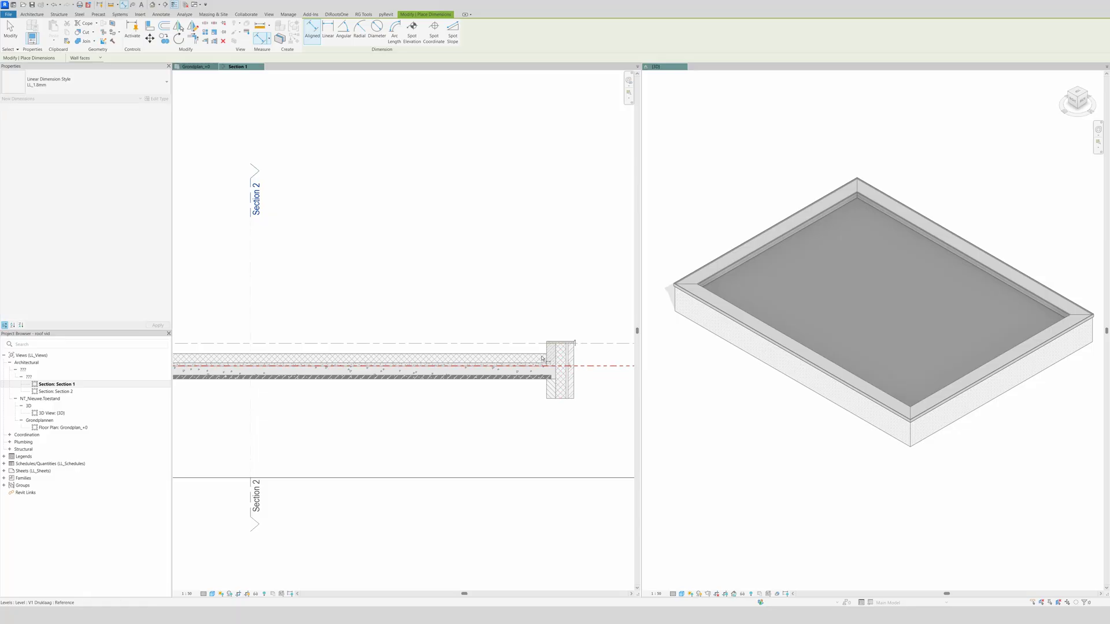
{"action": "left_click", "coordinate": [509, 353]}
{"action": "left_click", "coordinate": [506, 365]}
{"action": "left_click", "coordinate": [507, 311]}
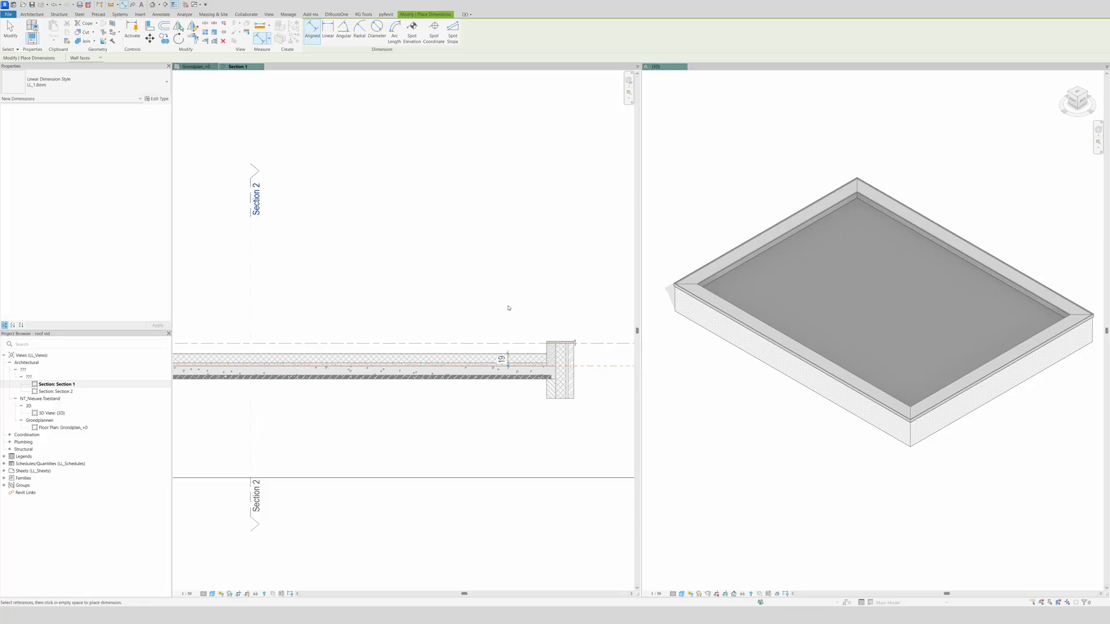
{"action": "key", "text": "Escape"}
{"action": "key", "text": "Escape"}
Draw a short vertical detail line from the V1 Druklaag level up past the top of the roof floor in Section 1
{"action": "key", "text": "d"}
{"action": "key", "text": "l"}
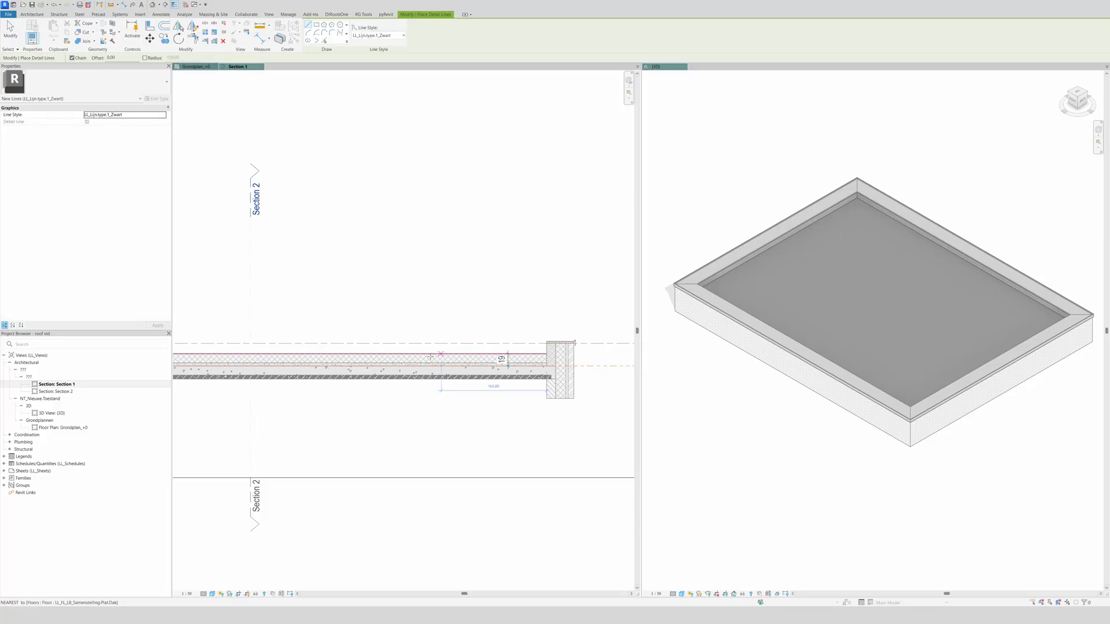
{"action": "left_click", "coordinate": [325, 367]}
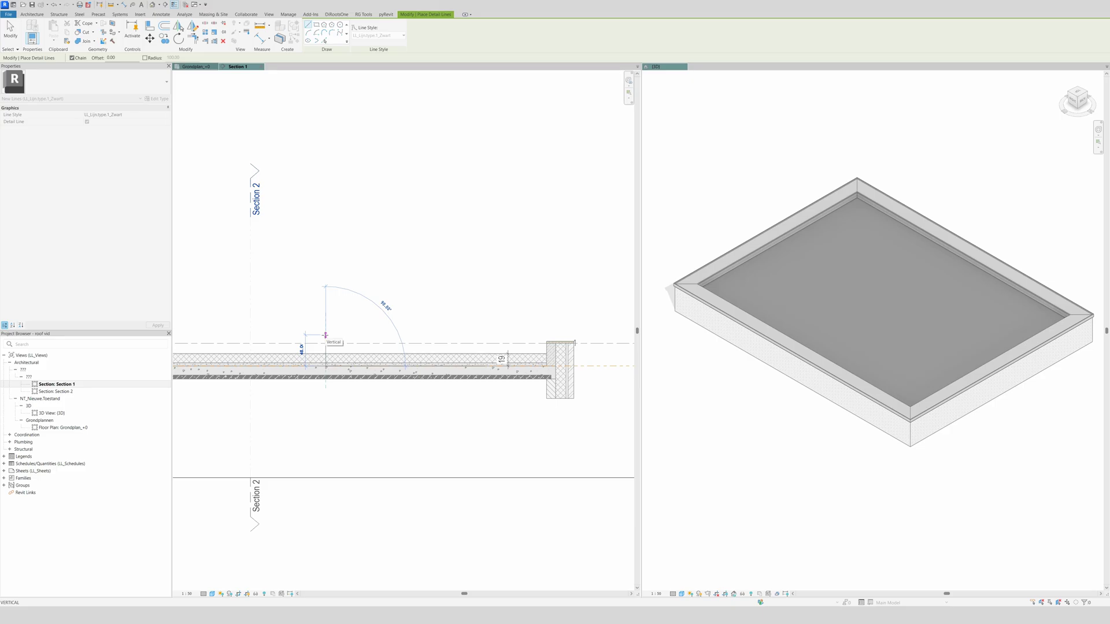
{"action": "left_click", "coordinate": [325, 350]}
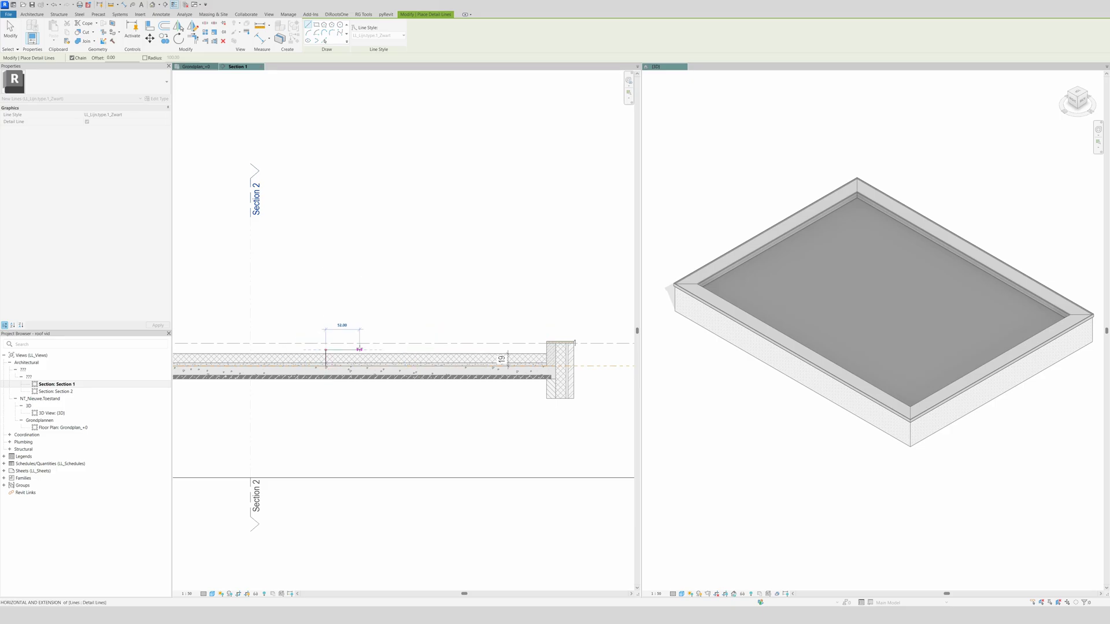
{"action": "key", "text": "Escape"}
{"action": "key", "text": "Escape"}
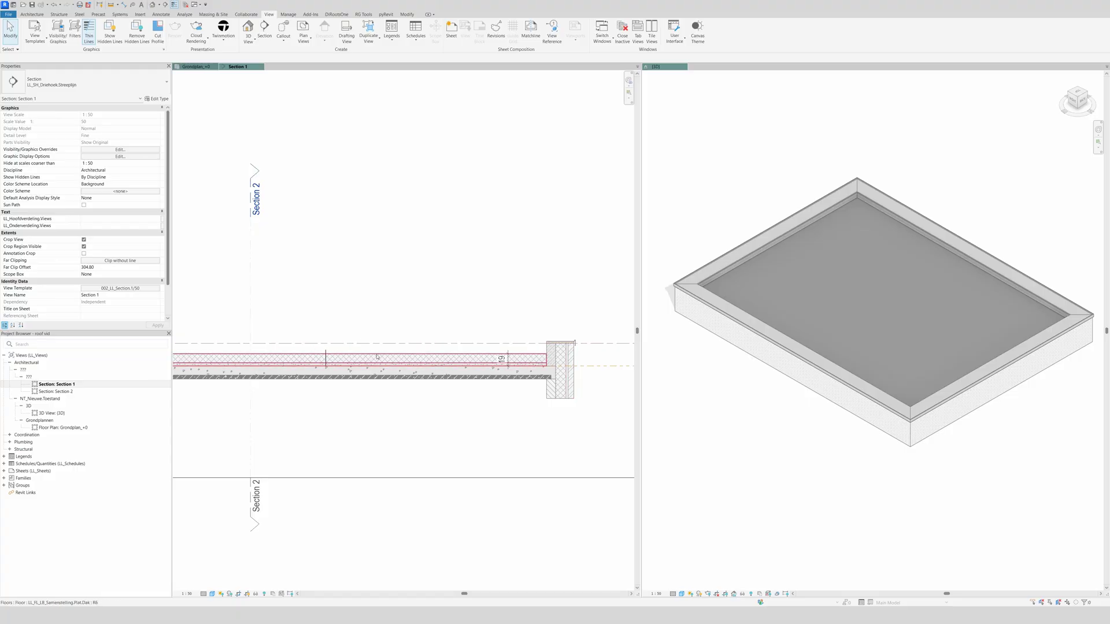
{"action": "scroll", "coordinate": [426, 370], "scroll_direction": "down", "scroll_amount": 1}
{"action": "scroll", "coordinate": [343, 354], "scroll_direction": "up", "scroll_amount": 1}
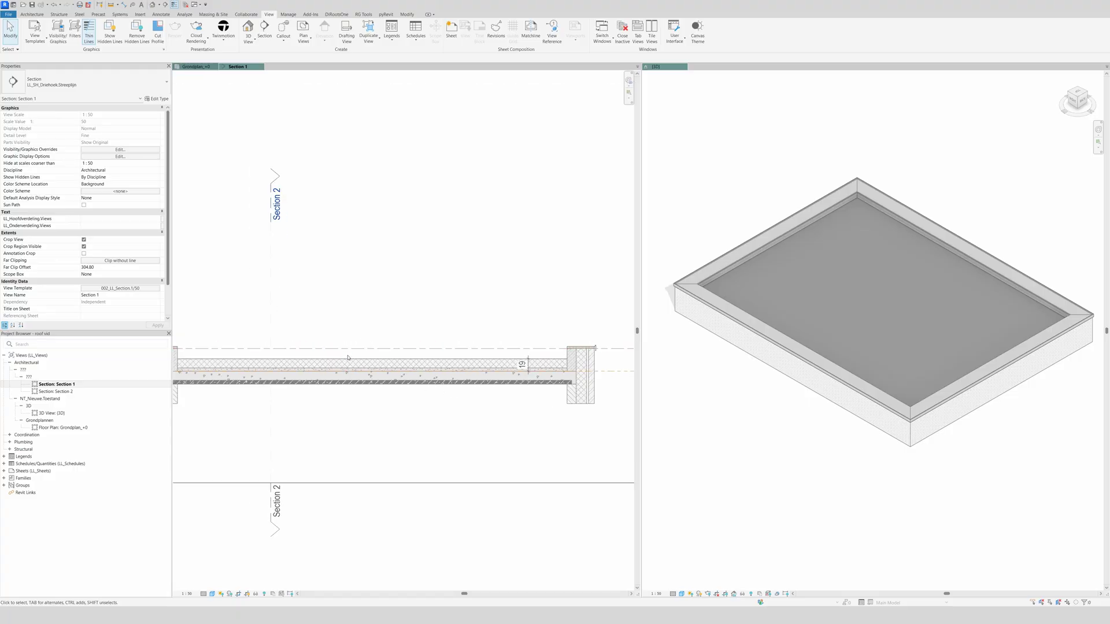
In the Grondplan floor plan, add a split line across the roof floor from its upper edge's midpoint to its lower edge's midpoint
{"action": "left_click", "coordinate": [196, 66]}
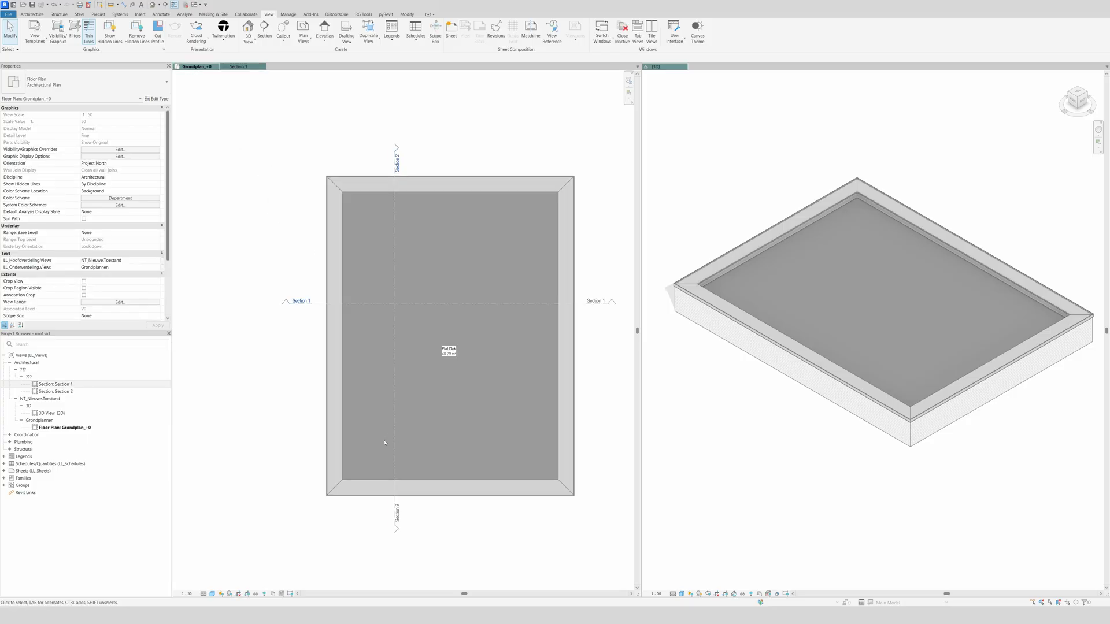
{"action": "key", "text": "Tab"}
{"action": "key", "text": "Tab"}
{"action": "key", "text": "Tab"}
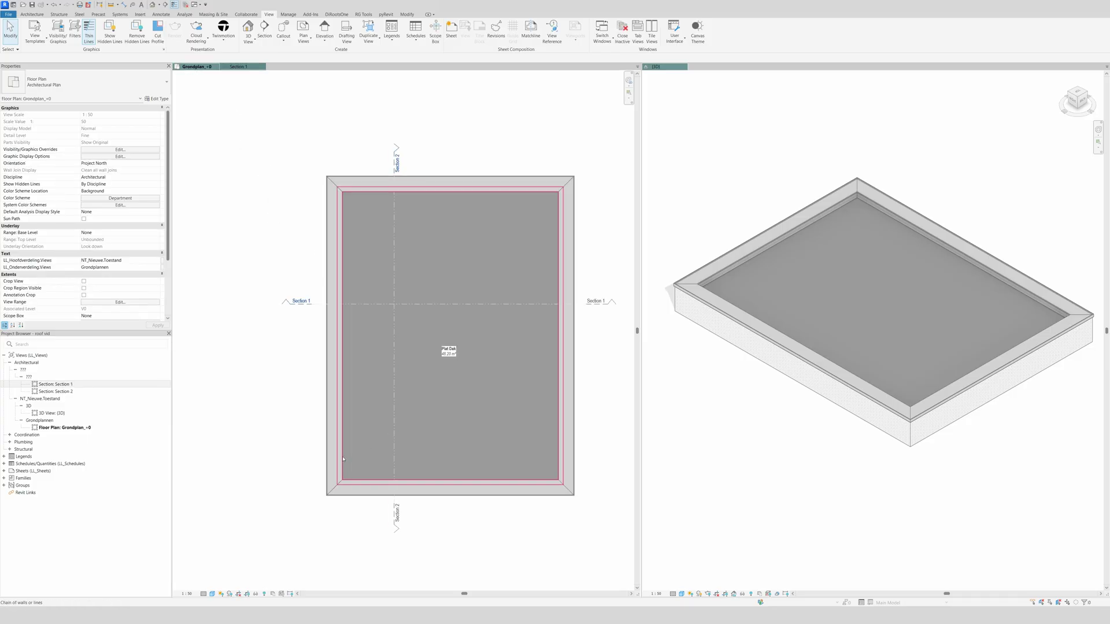
{"action": "left_click", "coordinate": [399, 332]}
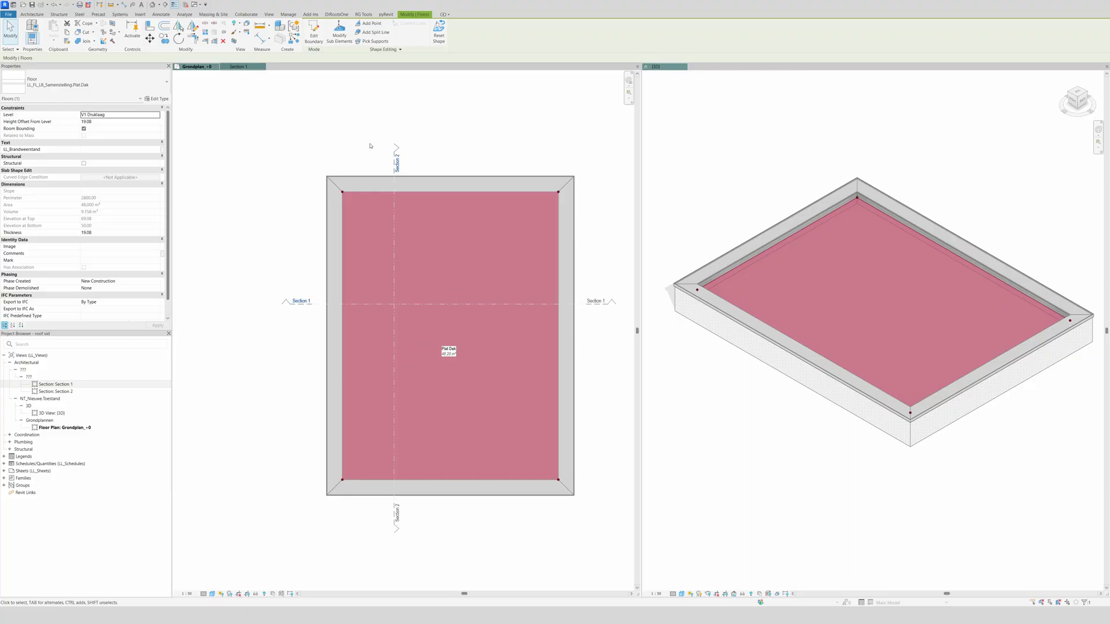
{"action": "left_click", "coordinate": [340, 33]}
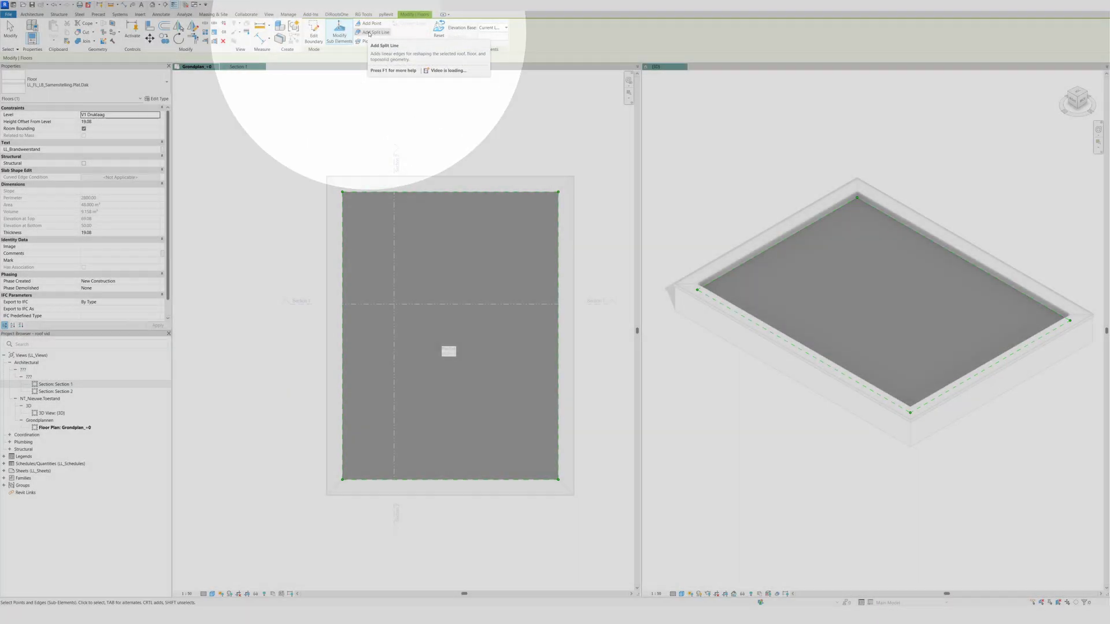
{"action": "left_click", "coordinate": [370, 32]}
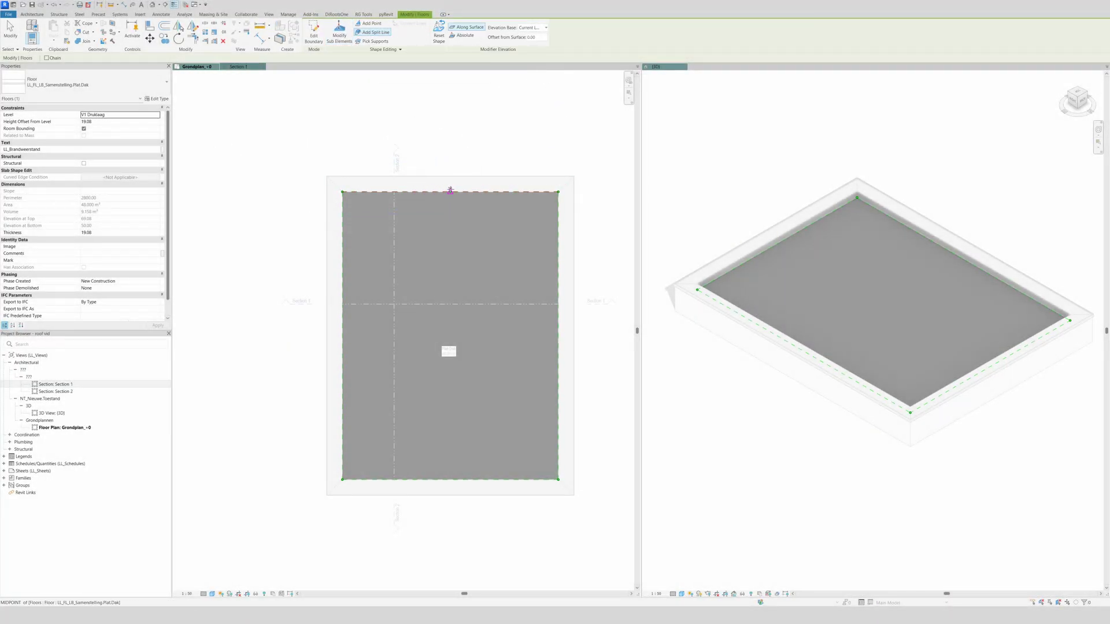
{"action": "left_click", "coordinate": [450, 190]}
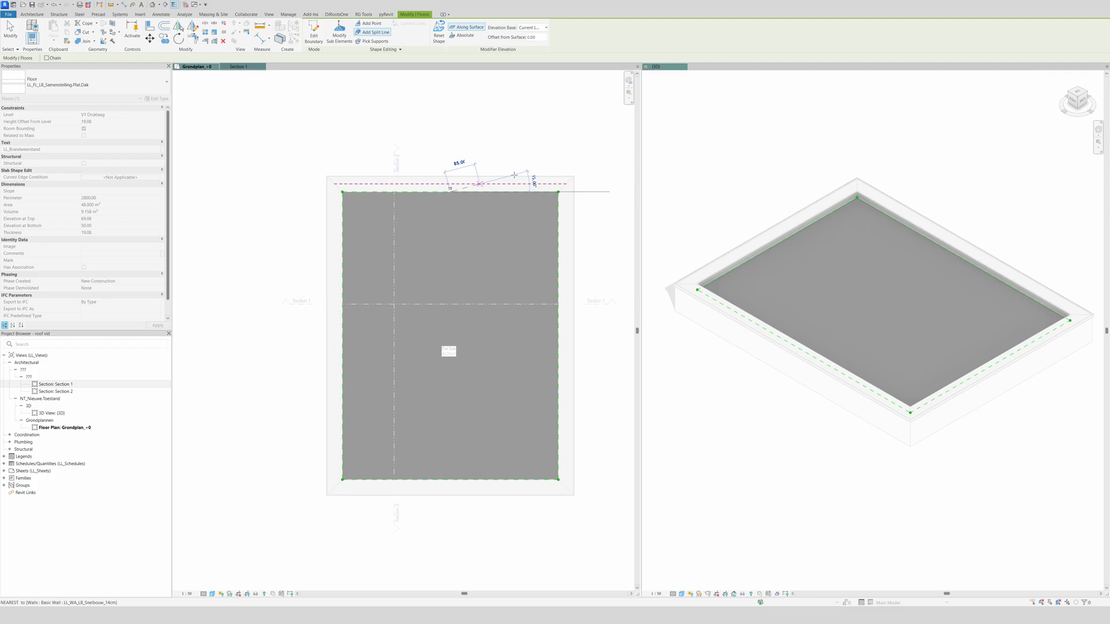
{"action": "left_click", "coordinate": [450, 479]}
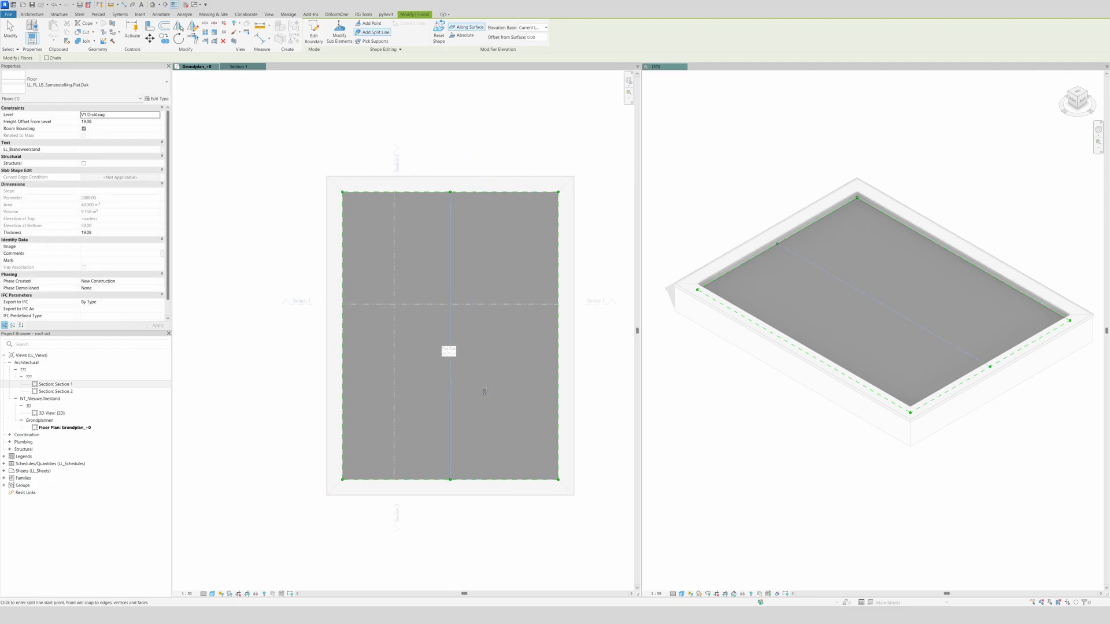
{"action": "key", "text": "Escape"}
{"action": "key", "text": "Escape"}
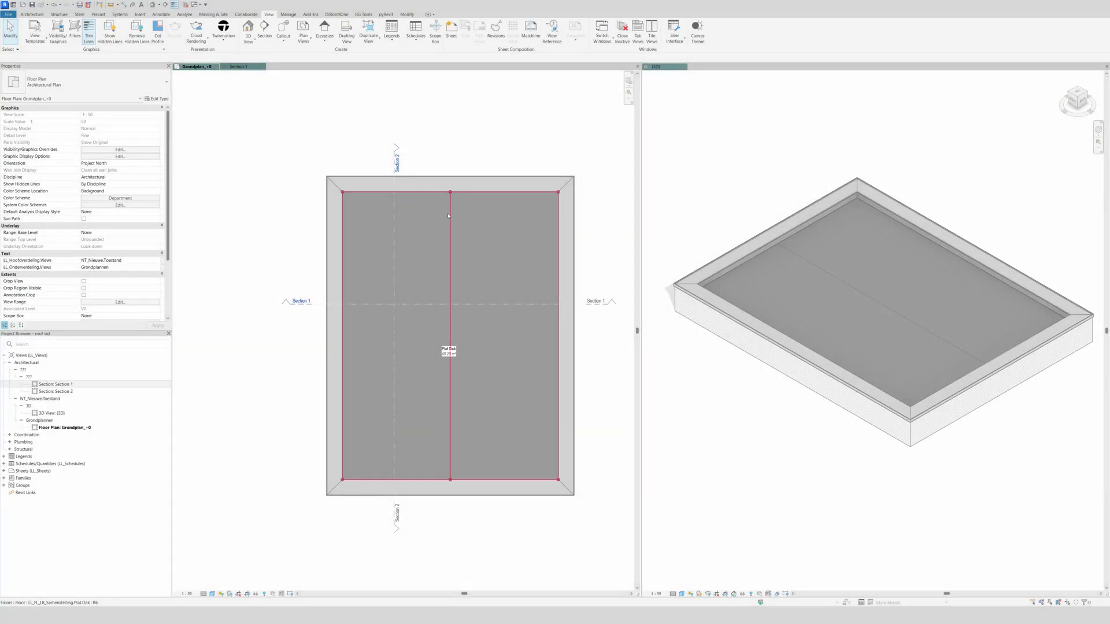
Set the elevation of the split line's upper end point on the roof floor to 25.08 and delete the dimension with invalid references
{"action": "left_click", "coordinate": [448, 216]}
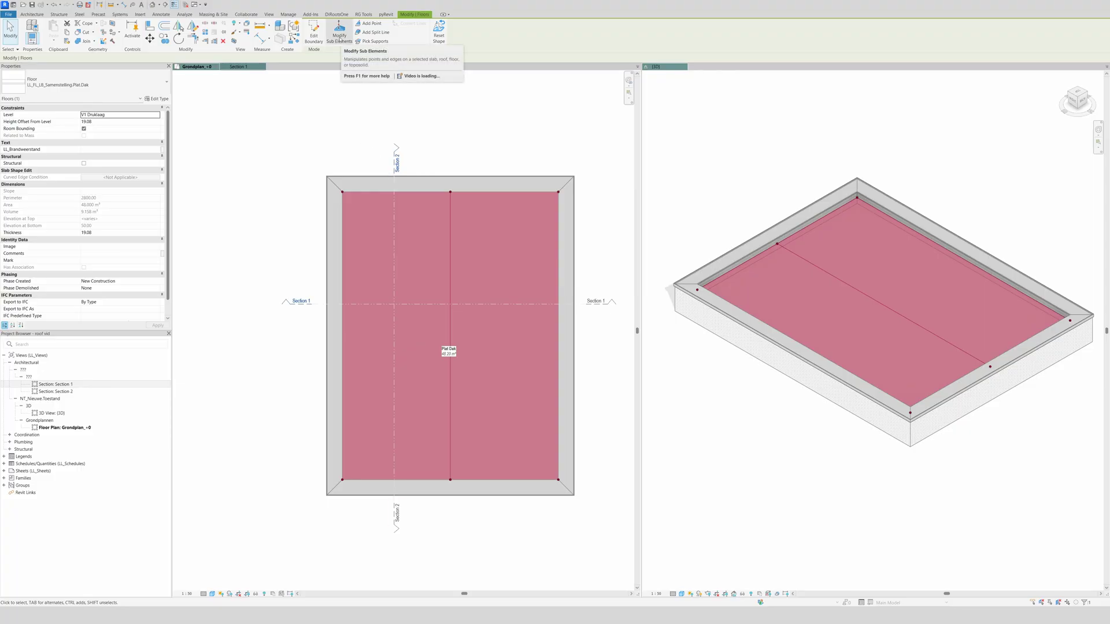
{"action": "left_click", "coordinate": [340, 39]}
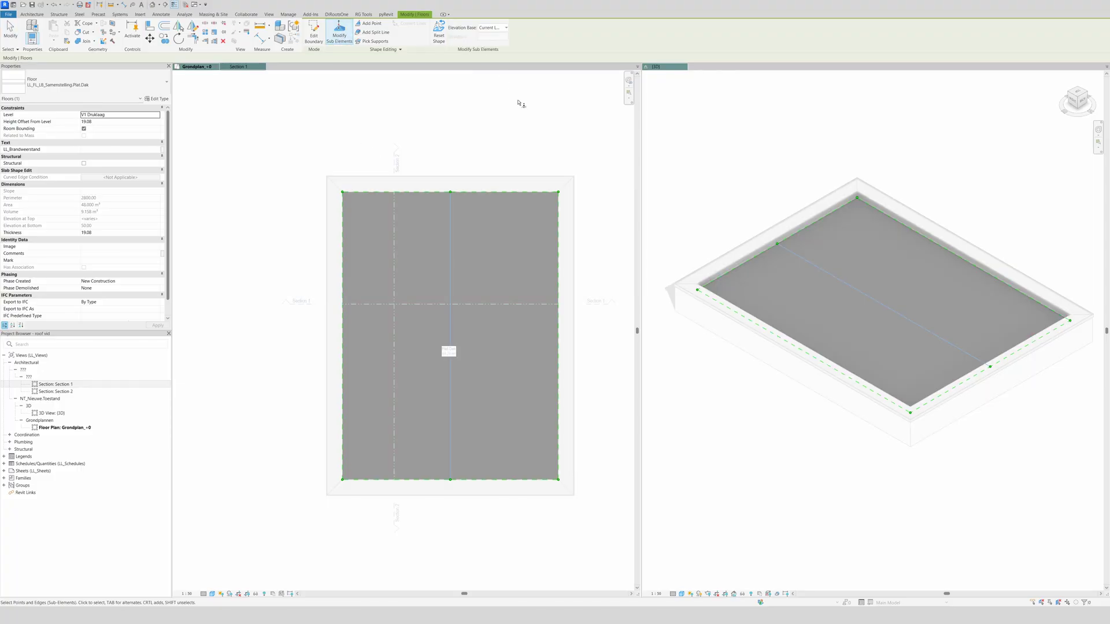
{"action": "left_click_drag", "start_coordinate": [435, 177], "coordinate": [454, 194]}
{"action": "left_click", "coordinate": [456, 190]}
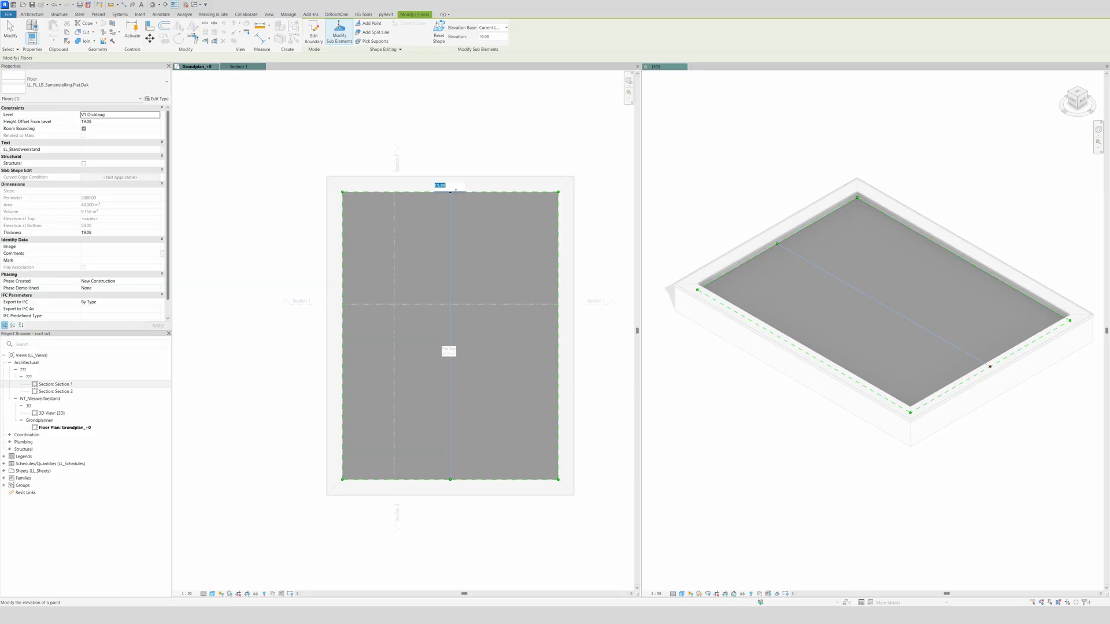
{"action": "type", "text": "25.08"}
{"action": "key", "text": "Return"}
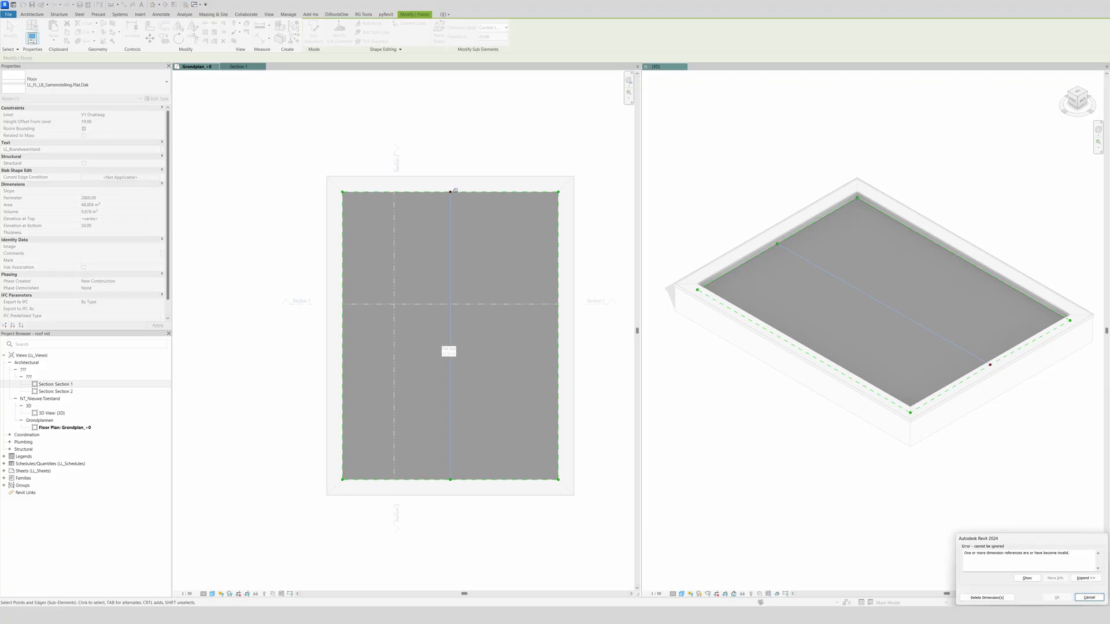
{"action": "left_click", "coordinate": [986, 598]}
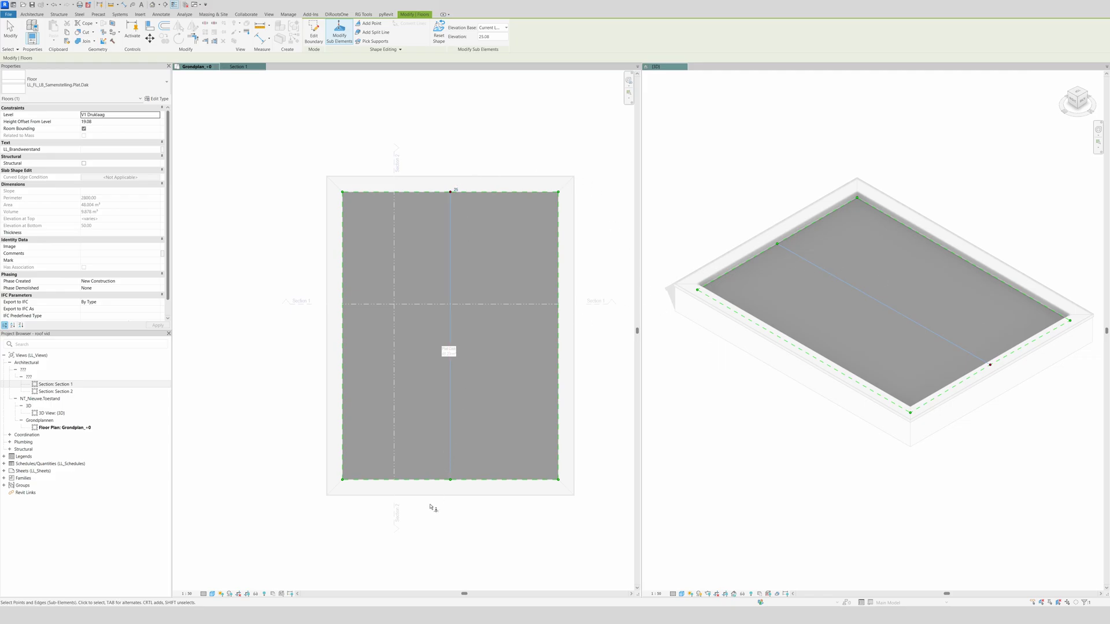
Set the elevation of the split line's lower end point to 25.08 and finish editing the roof floor
{"action": "left_click_drag", "start_coordinate": [435, 470], "coordinate": [445, 483]}
{"action": "left_click", "coordinate": [456, 476]}
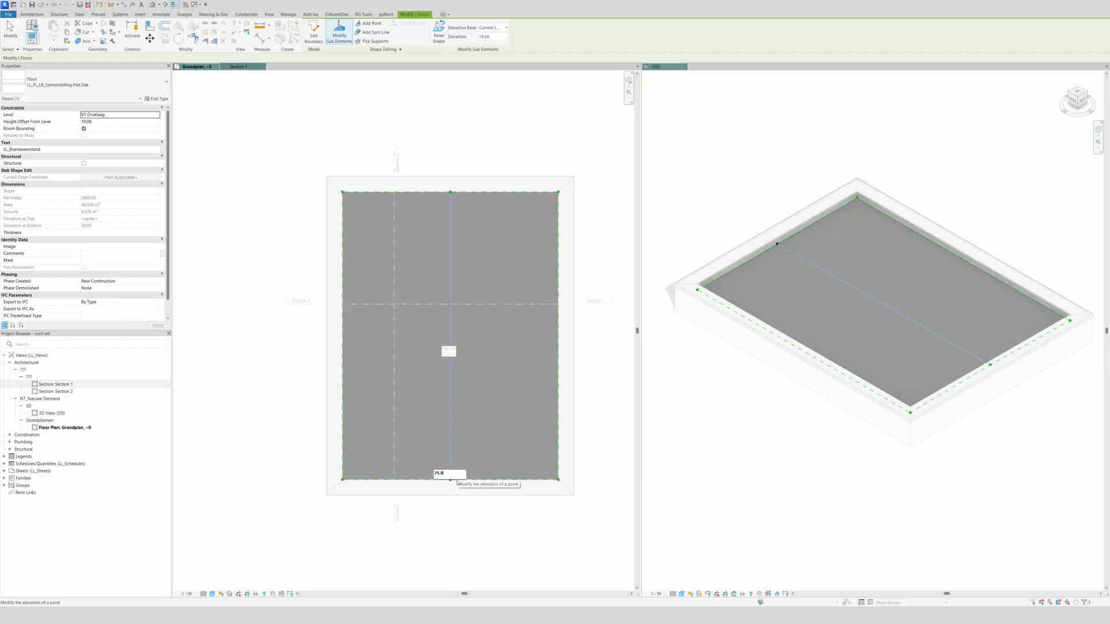
{"action": "type", "text": "25.08"}
{"action": "key", "text": "Return"}
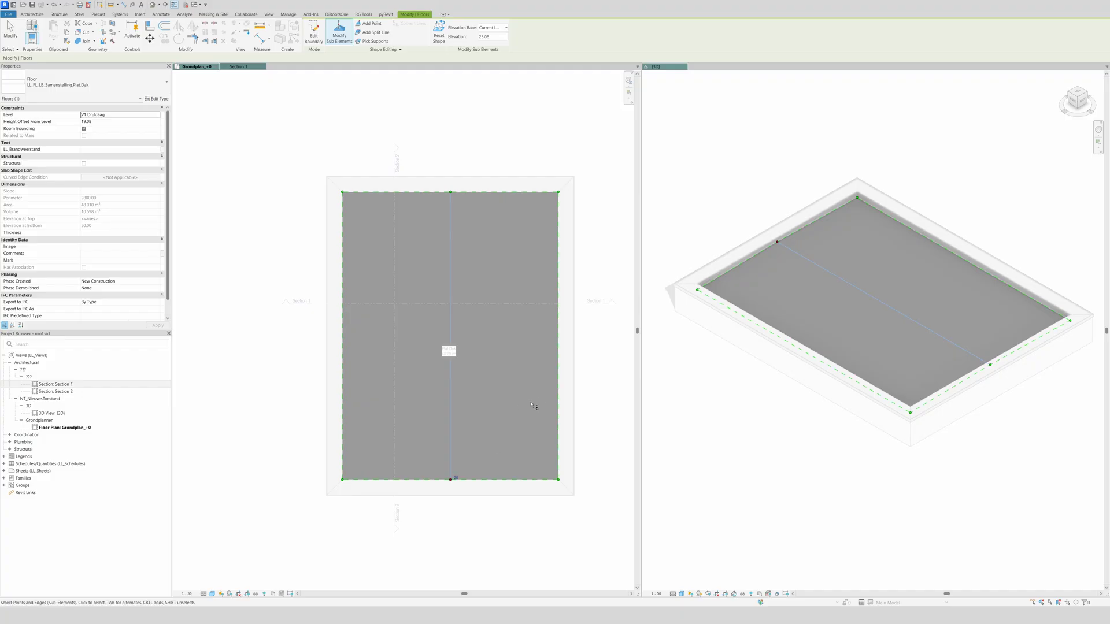
{"action": "key", "text": "Escape"}
{"action": "key", "text": "Escape"}
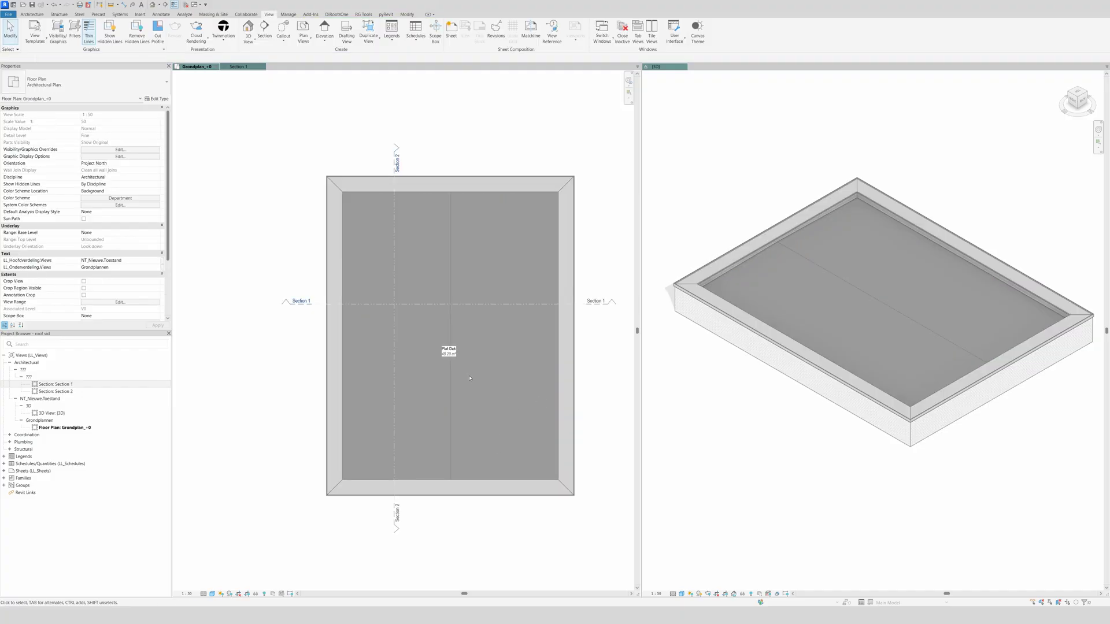
Place a spot slope annotation on the top surface of the roof floor's right half in Section 1
{"action": "left_click", "coordinate": [237, 66]}
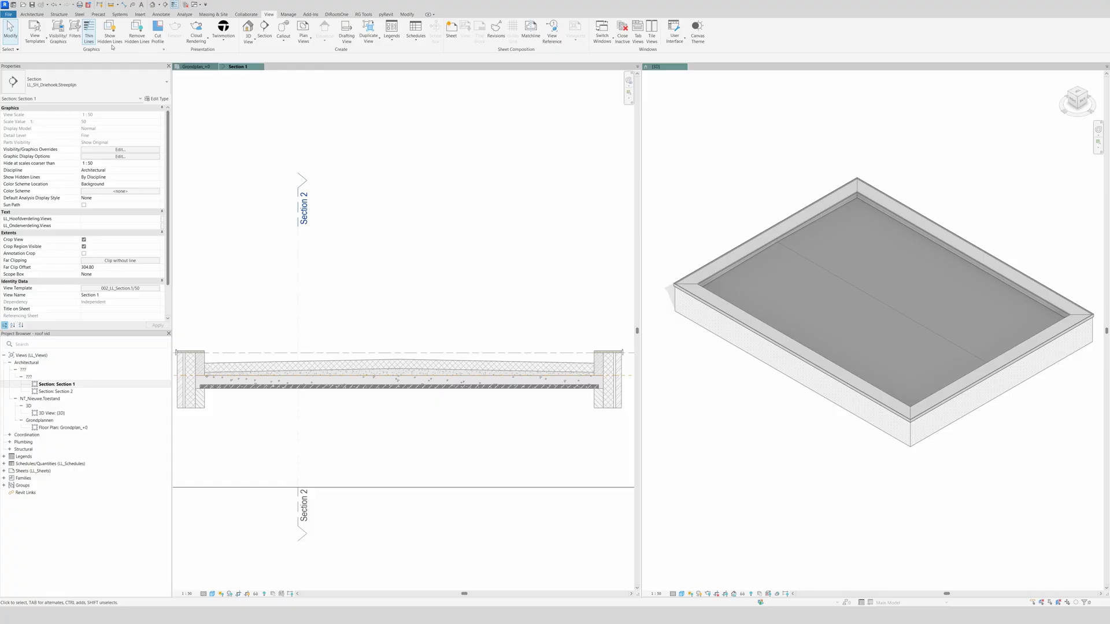
{"action": "left_click", "coordinate": [159, 15]}
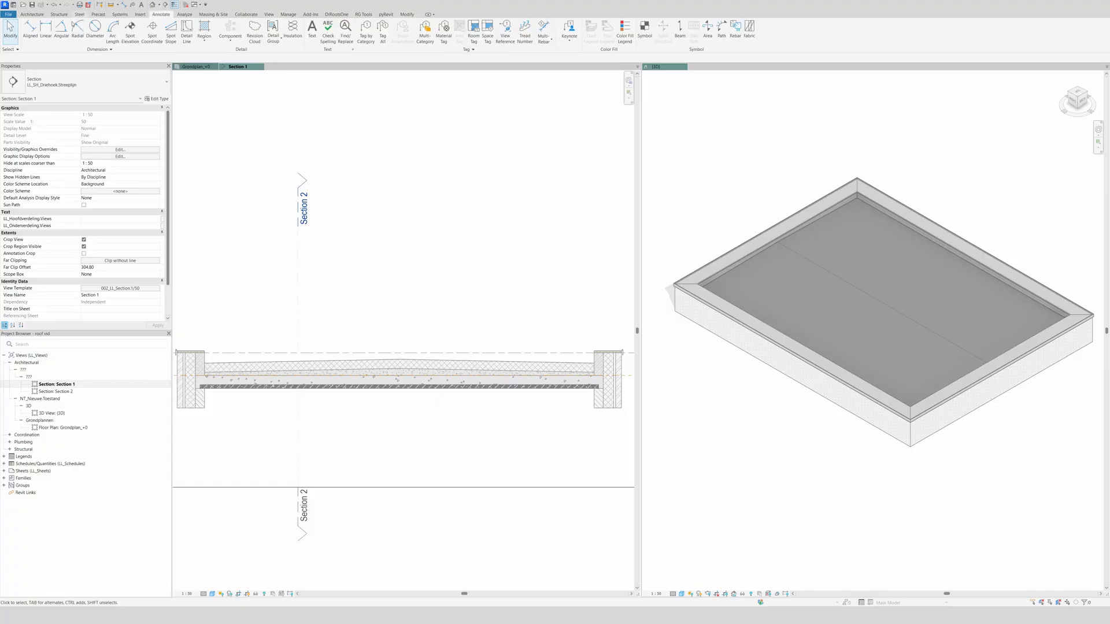
{"action": "left_click", "coordinate": [132, 30]}
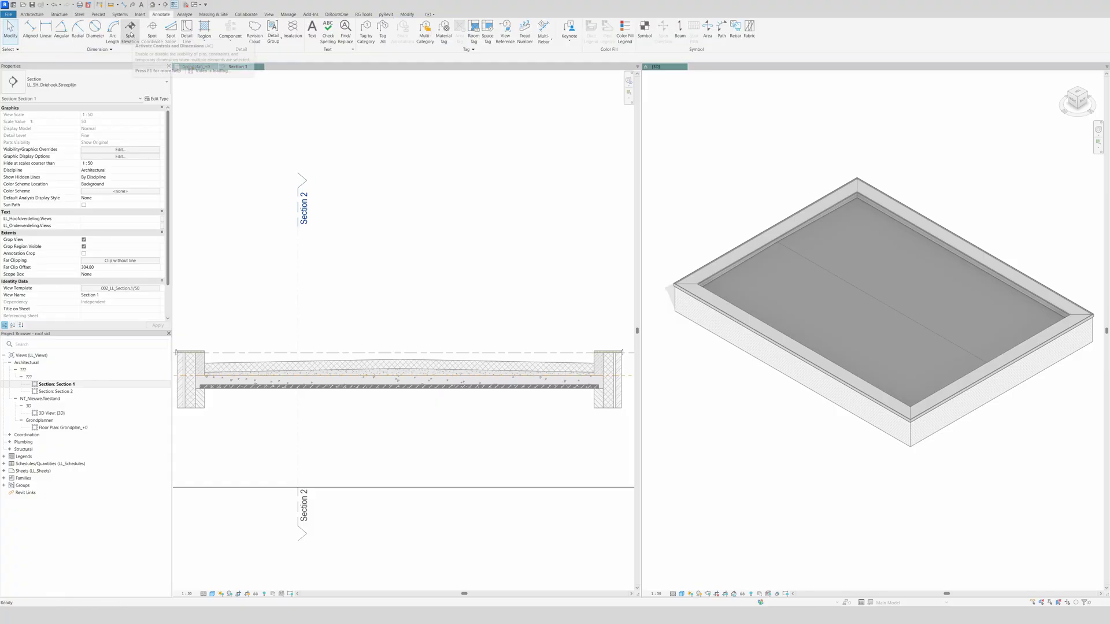
{"action": "left_click", "coordinate": [170, 29]}
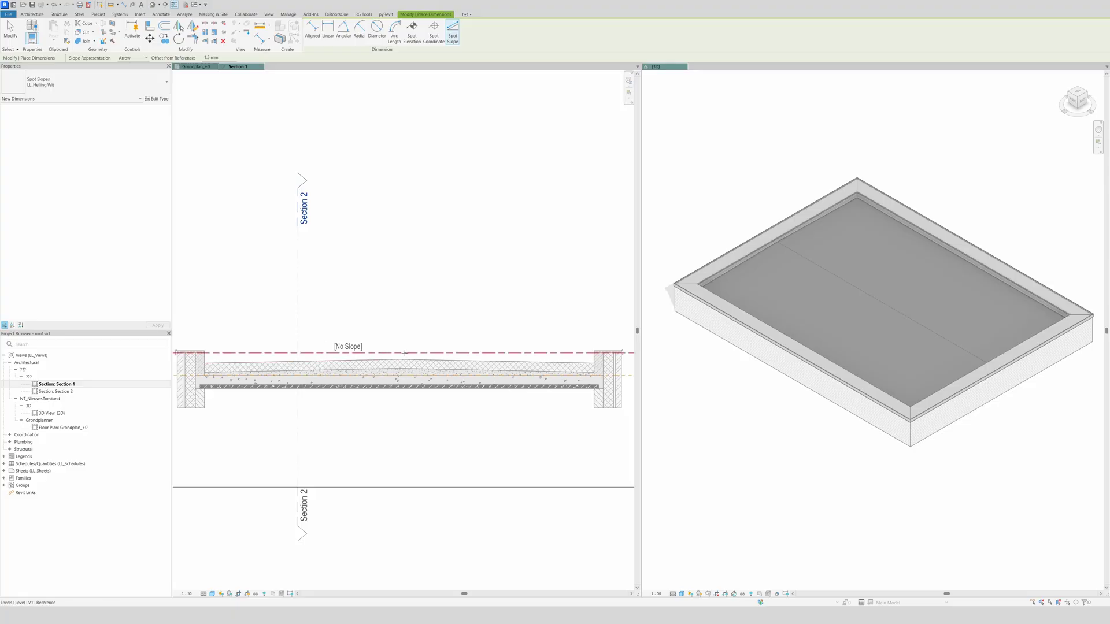
{"action": "left_click", "coordinate": [490, 359]}
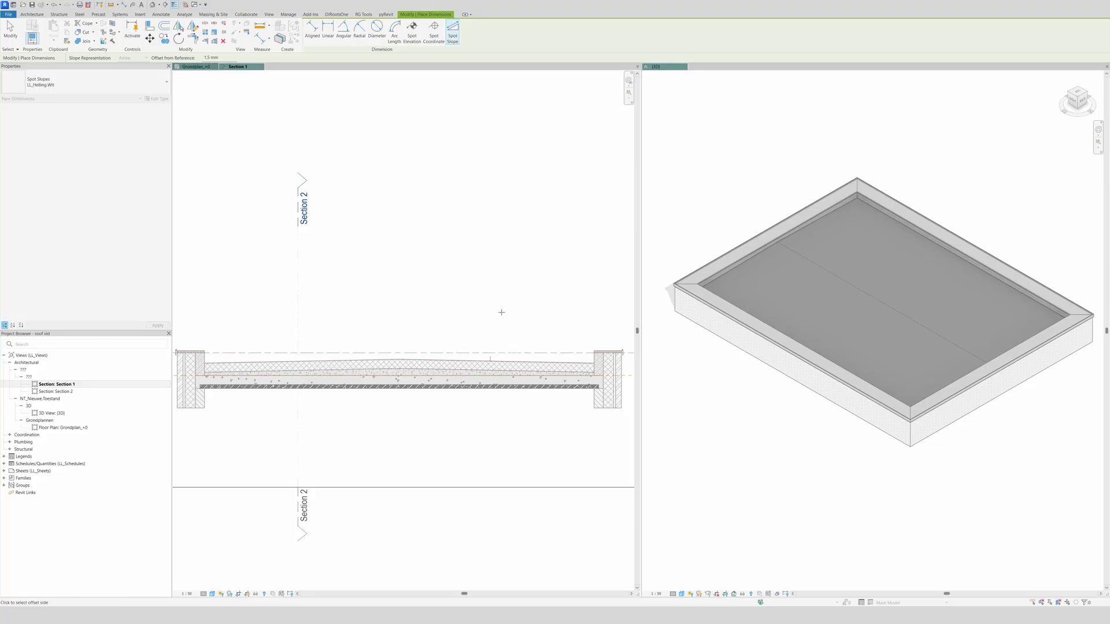
{"action": "left_click", "coordinate": [531, 348]}
{"action": "key", "text": "Escape"}
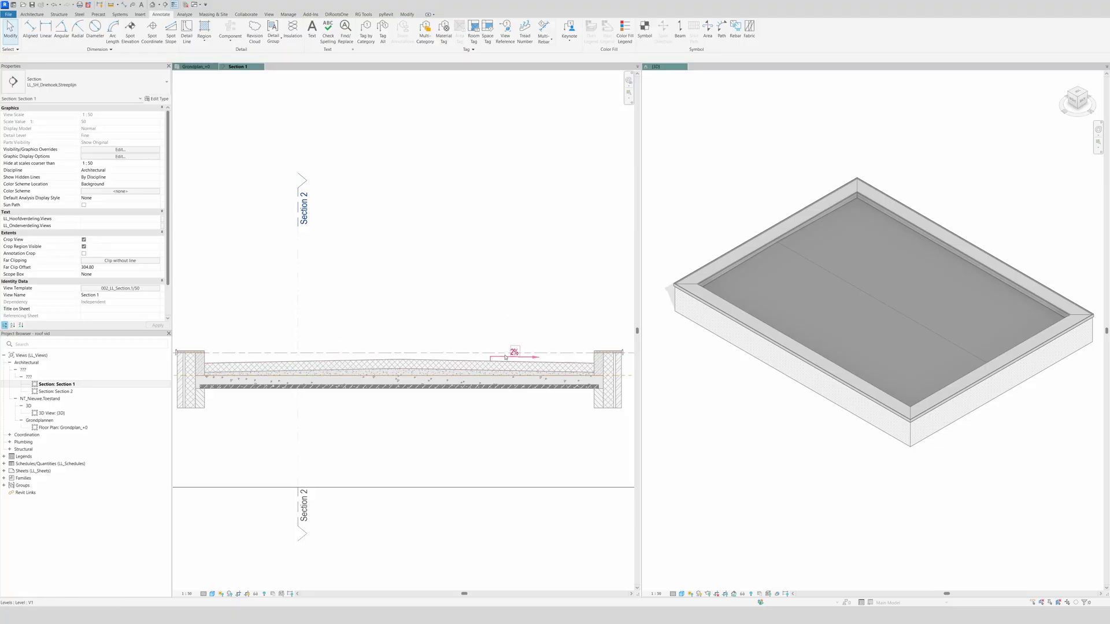
Switch the spot slope annotation in Section 1 to the LL_Helling.Zwart type, and delete the annotation after viewing it
{"action": "left_click", "coordinate": [87, 82]}
{"action": "left_click", "coordinate": [31, 121]}
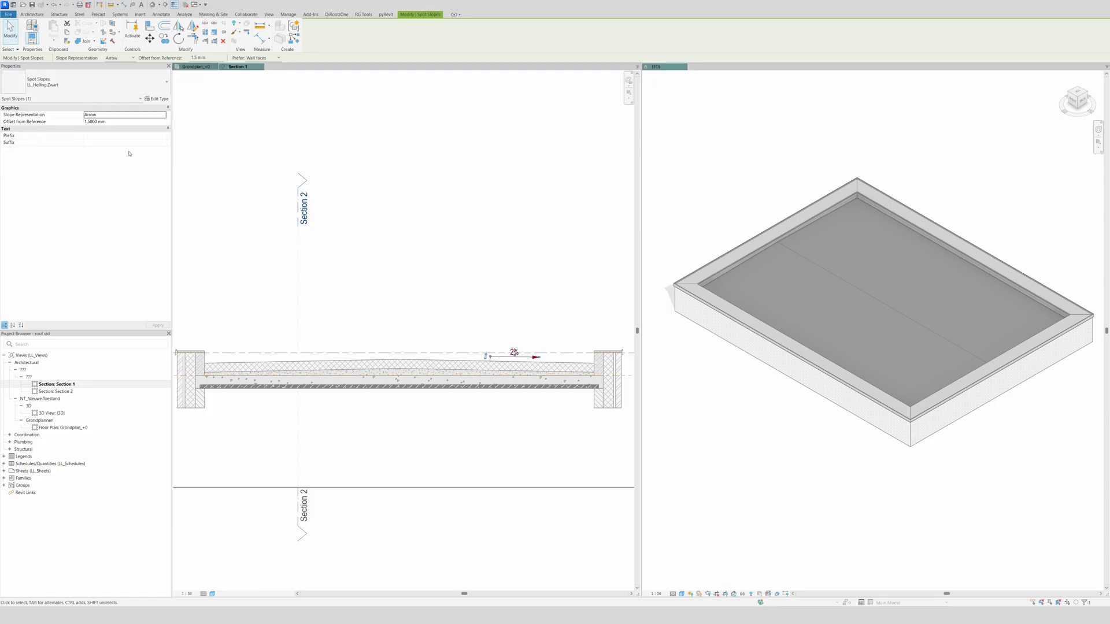
{"action": "left_click", "coordinate": [449, 258]}
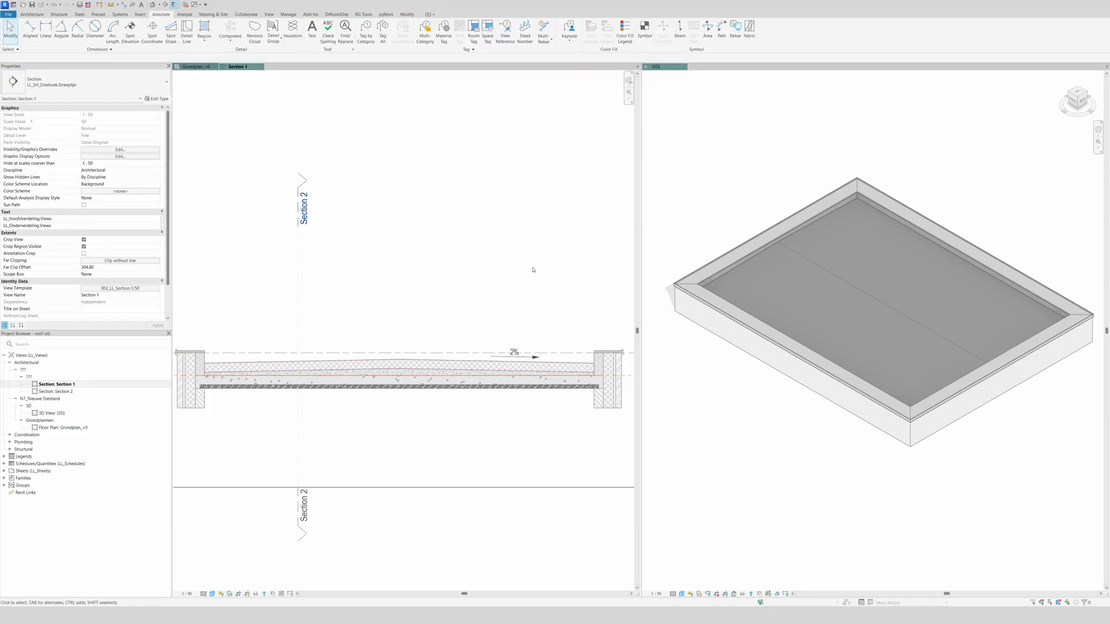
{"action": "left_click", "coordinate": [513, 354]}
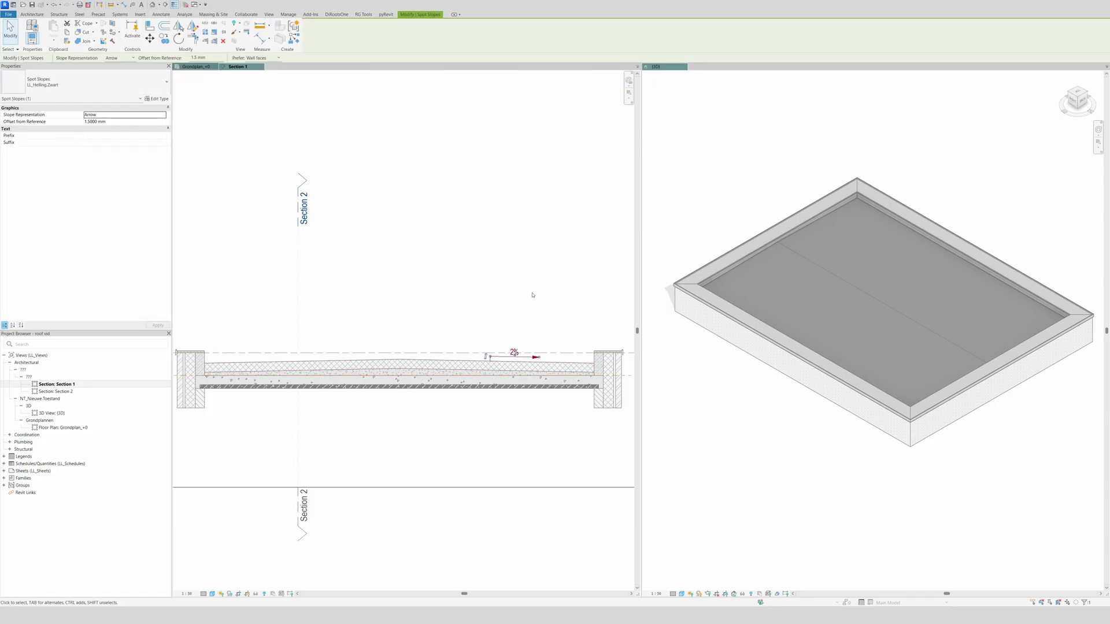
{"action": "key", "text": "Delete"}
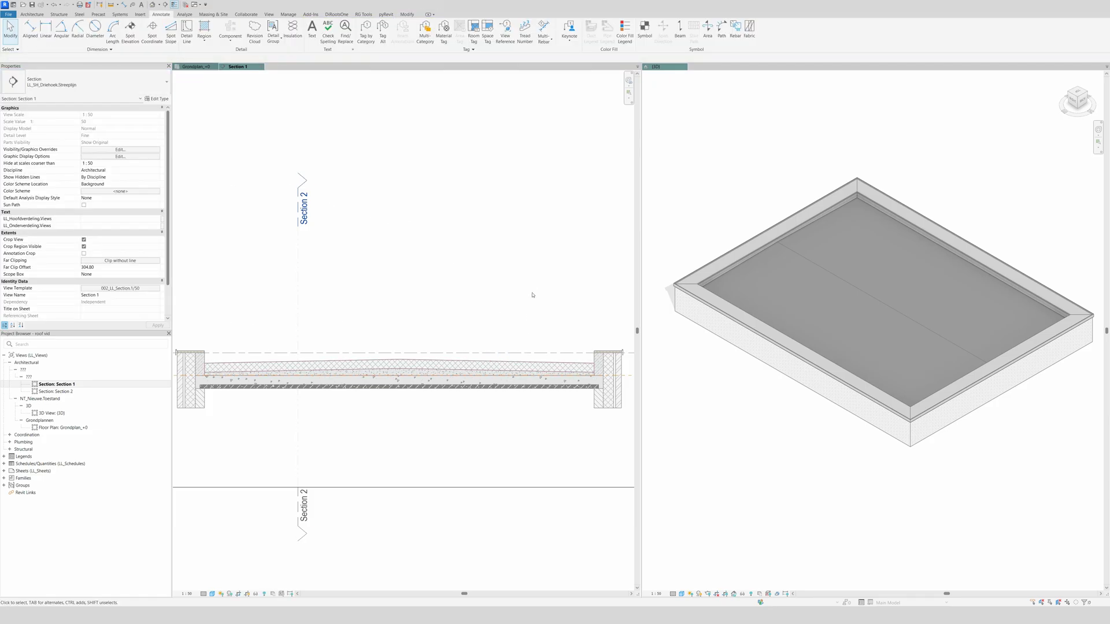
Reset the shape of the roof floor in the Grondplan floor plan, removing its split line and point elevations
{"action": "left_click", "coordinate": [191, 67]}
{"action": "left_click", "coordinate": [447, 221]}
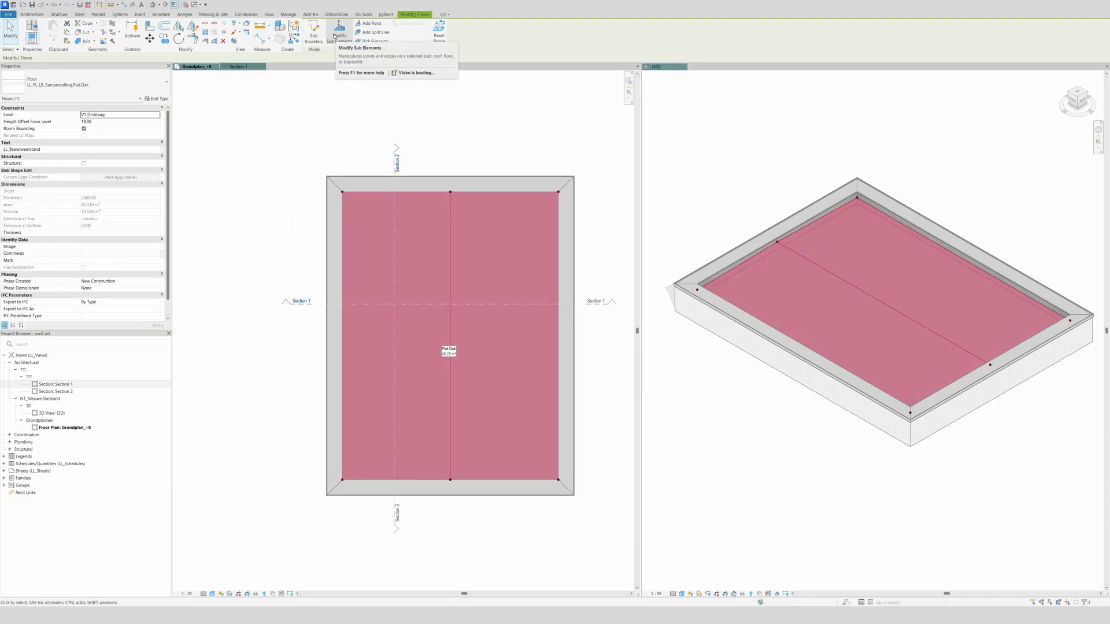
{"action": "left_click", "coordinate": [438, 28]}
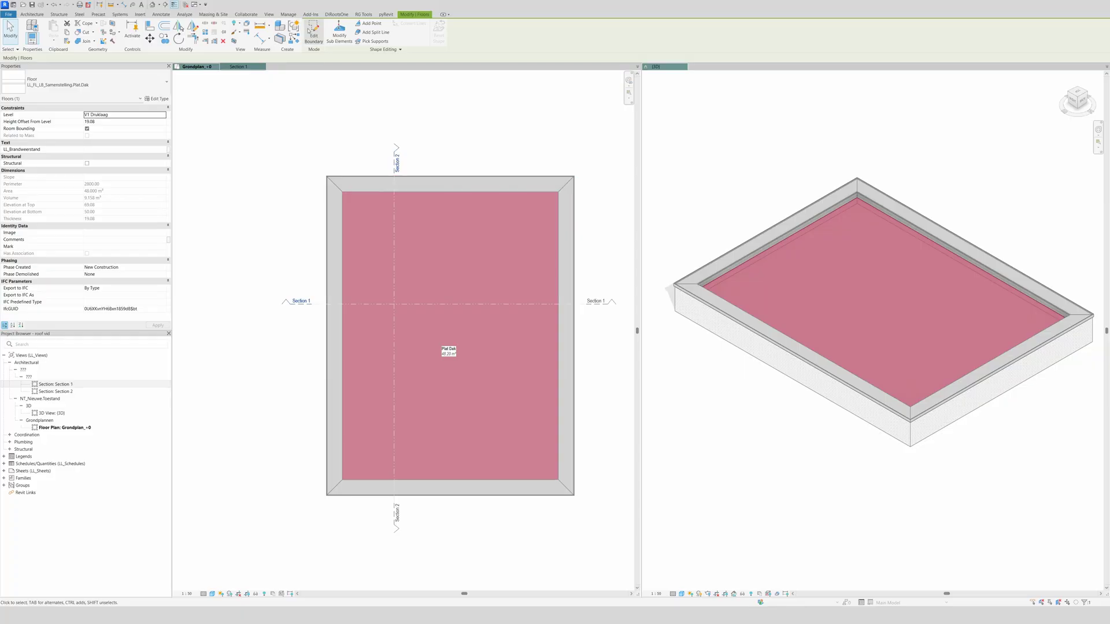
Add a split line across the roof floor from the midpoint of its upper edge to the midpoint of its lower edge
{"action": "left_click", "coordinate": [339, 30]}
{"action": "left_click", "coordinate": [372, 32]}
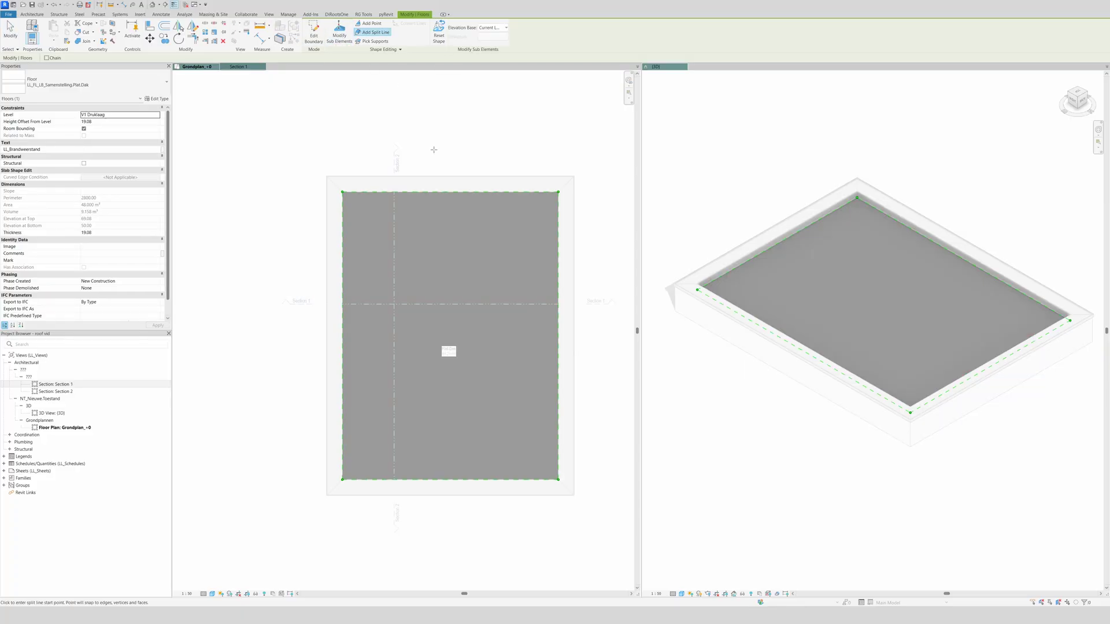
{"action": "left_click", "coordinate": [450, 191]}
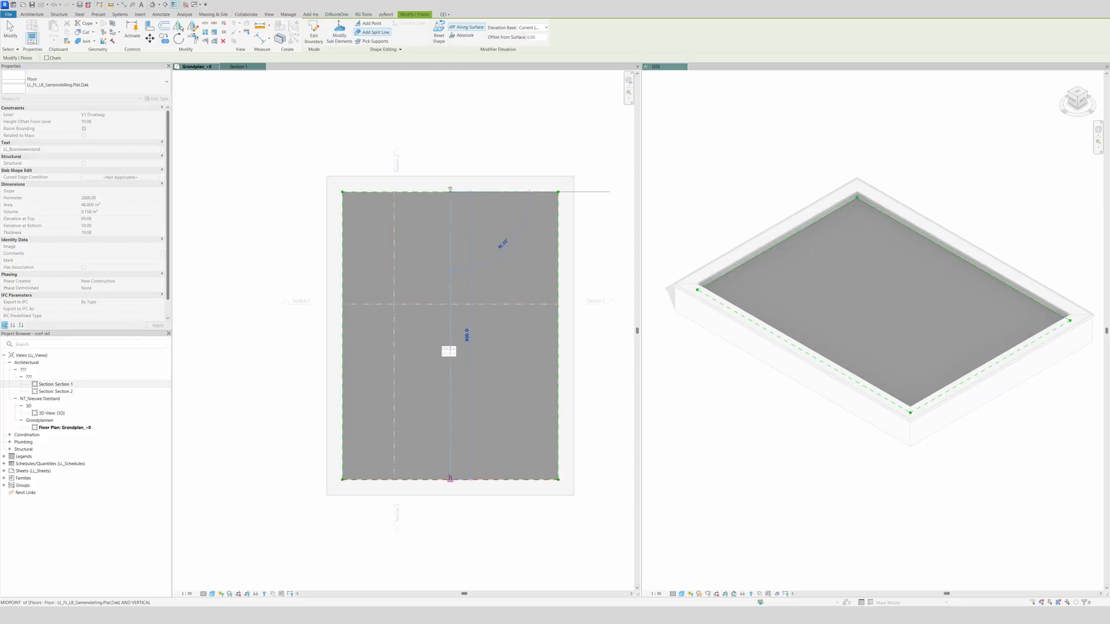
{"action": "left_click", "coordinate": [450, 479]}
{"action": "key", "text": "Escape"}
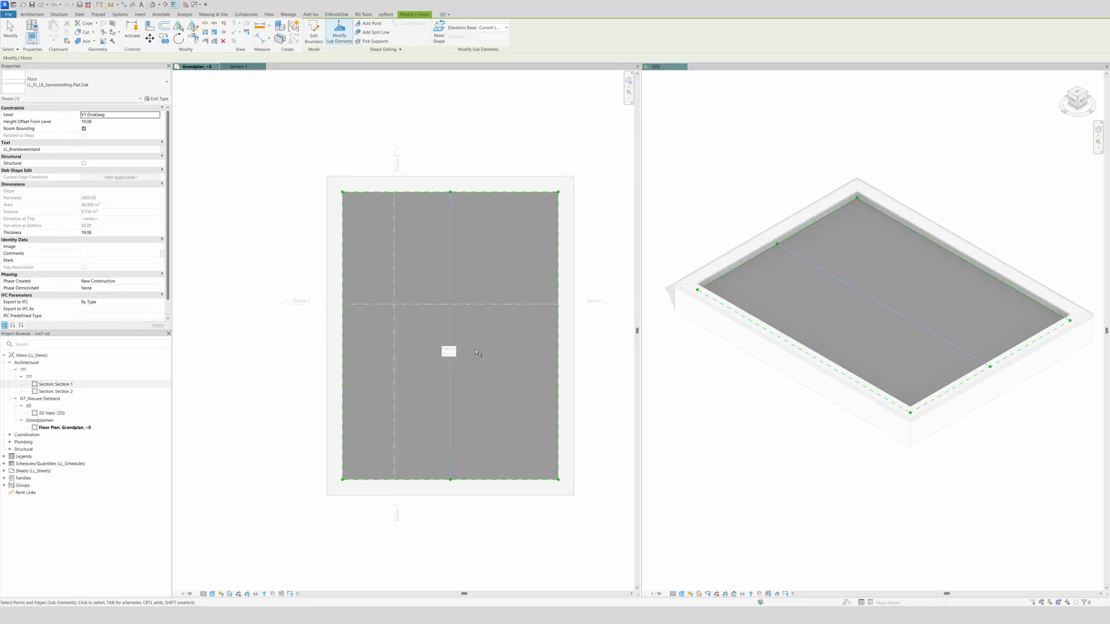
Set the elevation of the roof floor's entire central split line to 25.08 in one edit and finish the shape editing
{"action": "left_click", "coordinate": [449, 247]}
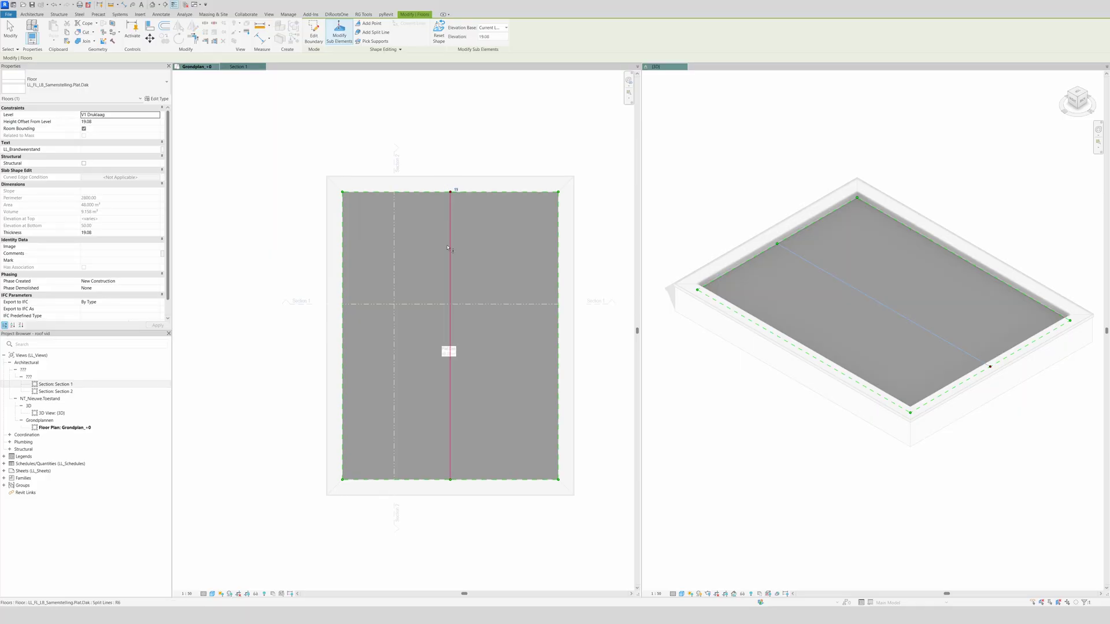
{"action": "key", "text": "Escape"}
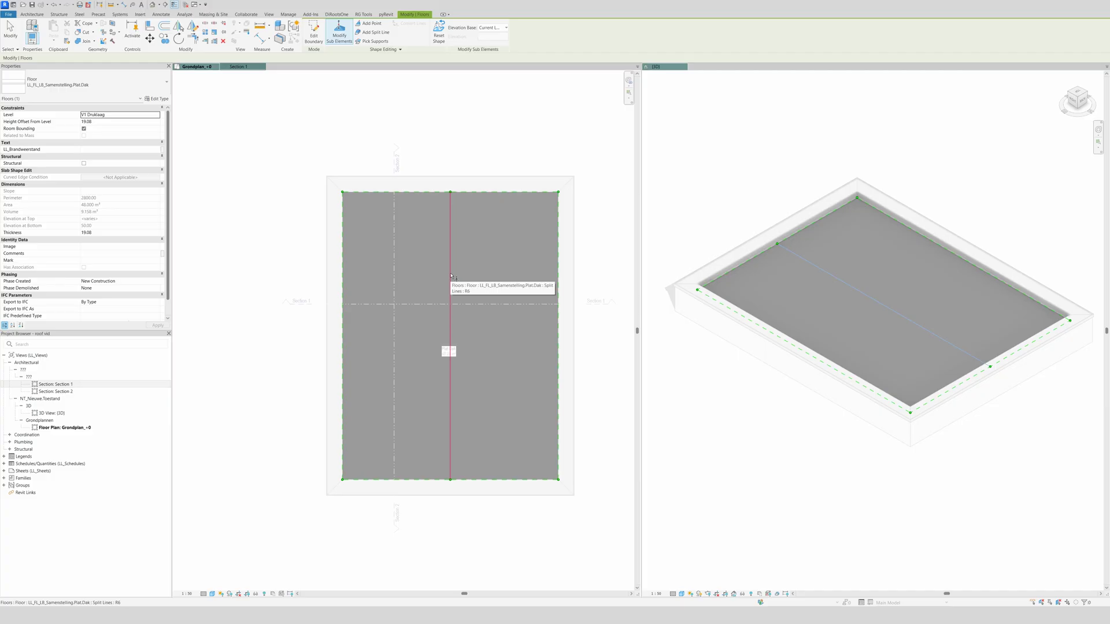
{"action": "left_click", "coordinate": [451, 276]}
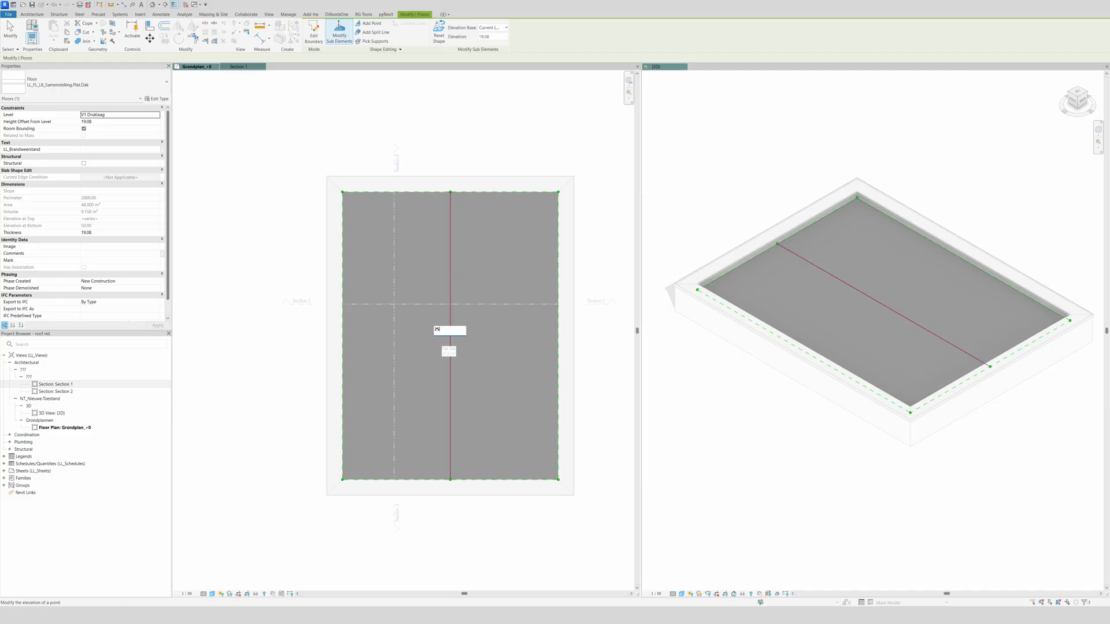
{"action": "key", "text": "Return"}
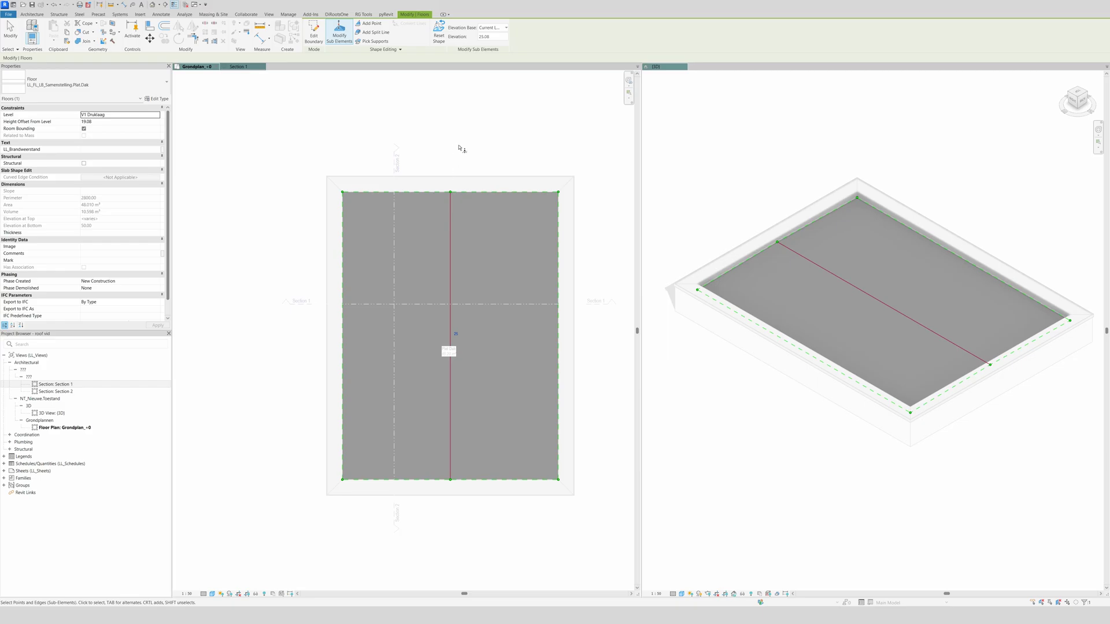
{"action": "key", "text": "Escape"}
{"action": "key", "text": "Escape"}
Place a temporary spot slope on the top surface of the roof floor's right half in Section 1, and delete it
{"action": "key", "text": "ctrl+Tab"}
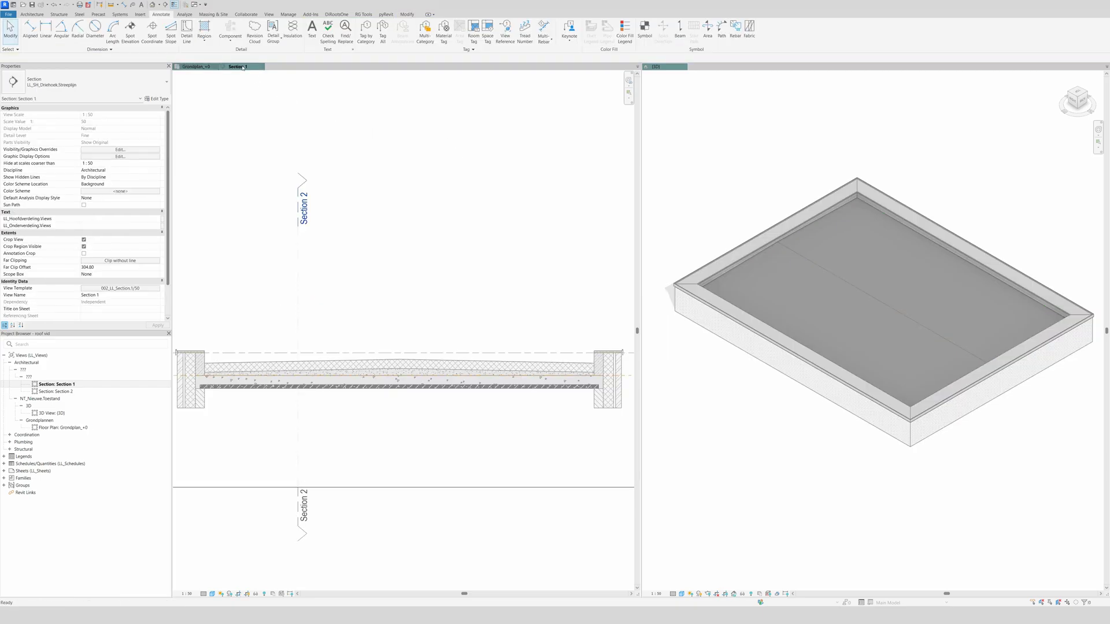
{"action": "left_click", "coordinate": [170, 29]}
{"action": "left_click", "coordinate": [439, 361]}
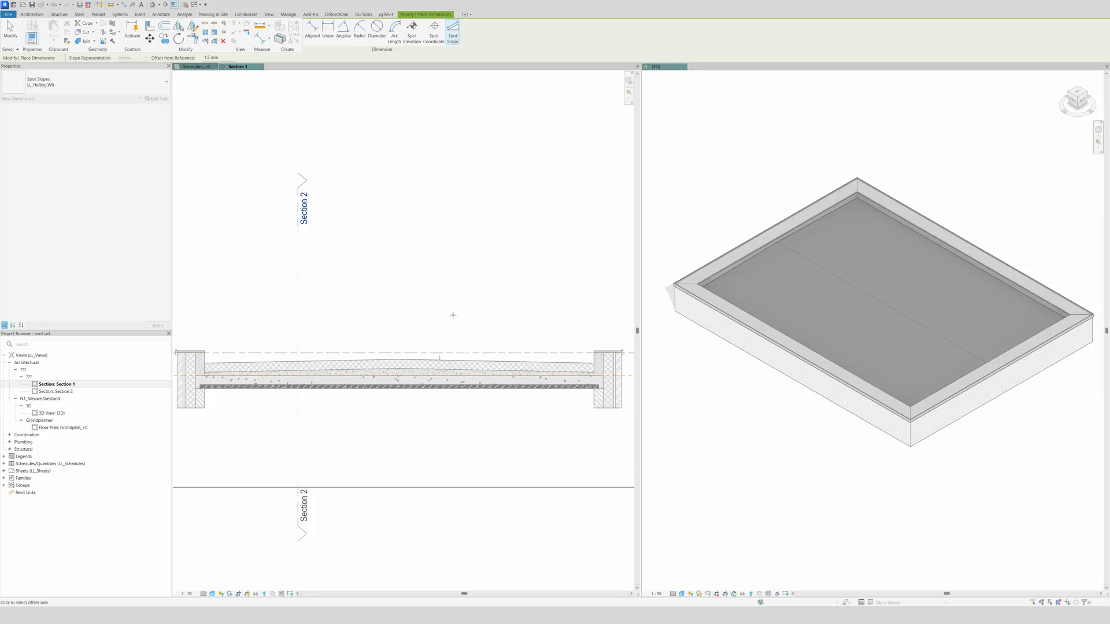
{"action": "key", "text": "Escape"}
{"action": "left_click", "coordinate": [446, 361]}
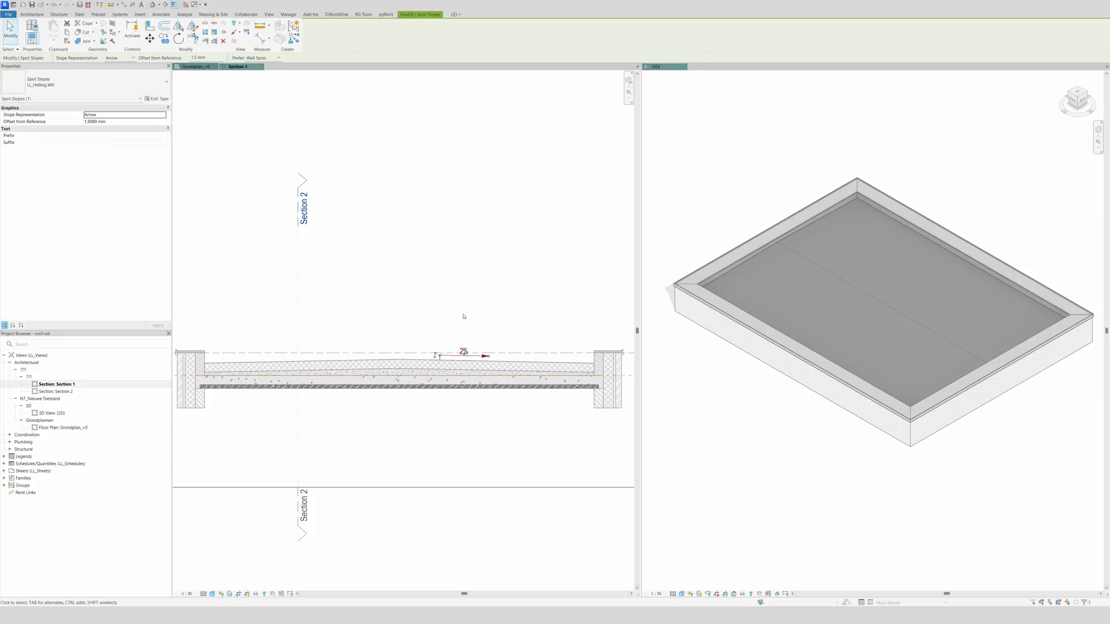
{"action": "key", "text": "Delete"}
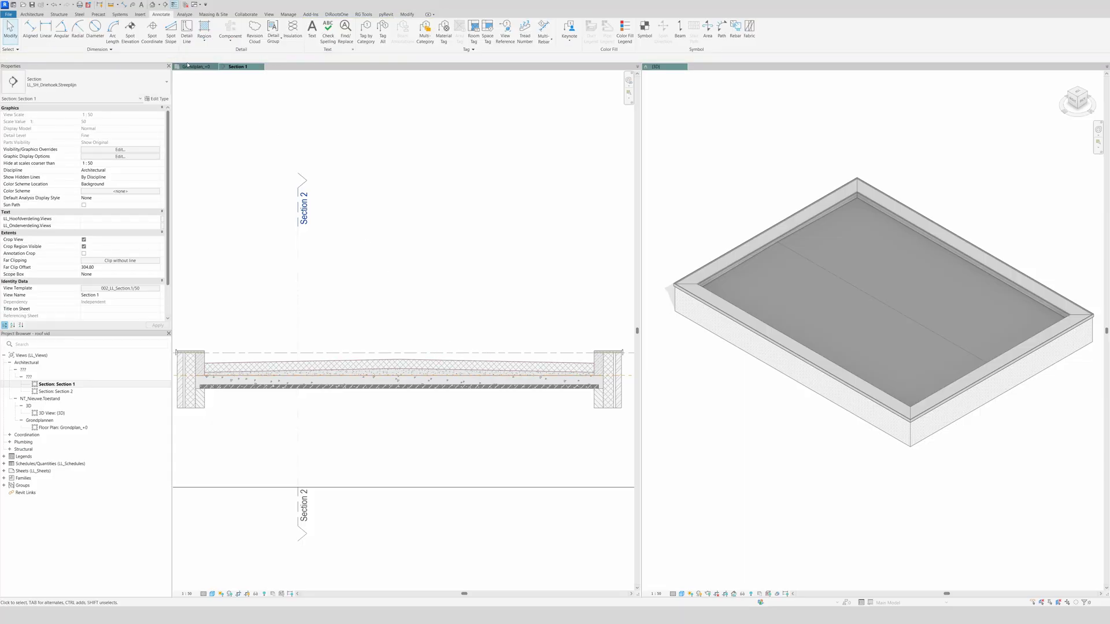
In the Grondplan floor plan, draw a detail-line rectangle about 26 by 34 cm in the roof's upper-right inner corner
{"action": "left_click", "coordinate": [187, 66]}
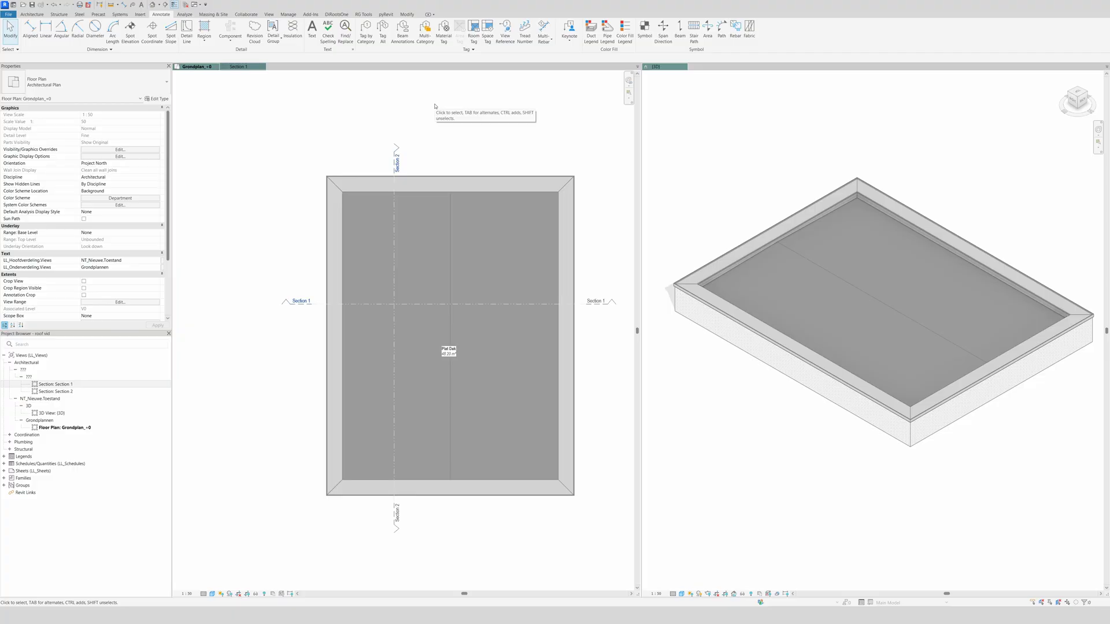
{"action": "key", "text": "d"}
{"action": "key", "text": "l"}
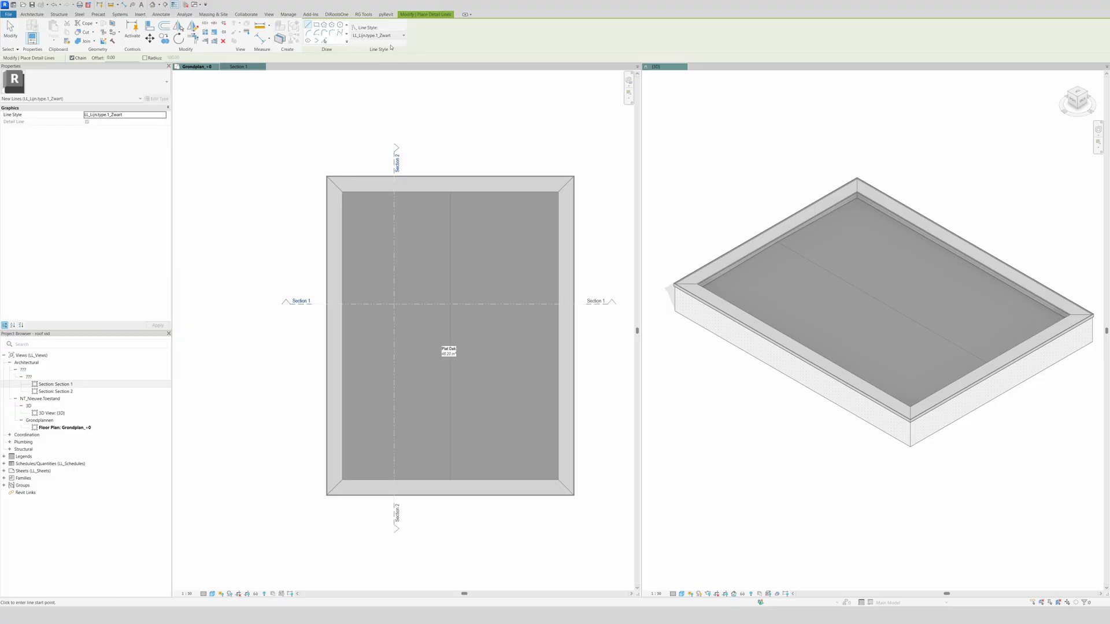
{"action": "scroll", "coordinate": [570, 168], "scroll_direction": "up", "scroll_amount": 2}
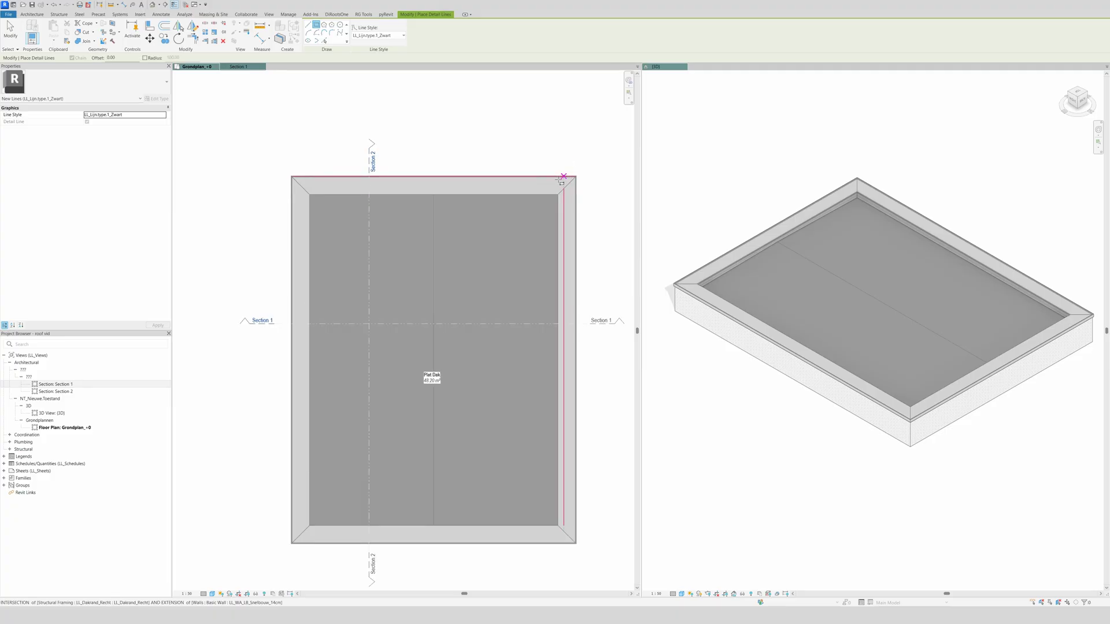
{"action": "scroll", "coordinate": [559, 194], "scroll_direction": "up", "scroll_amount": 4}
{"action": "left_click", "coordinate": [559, 196]}
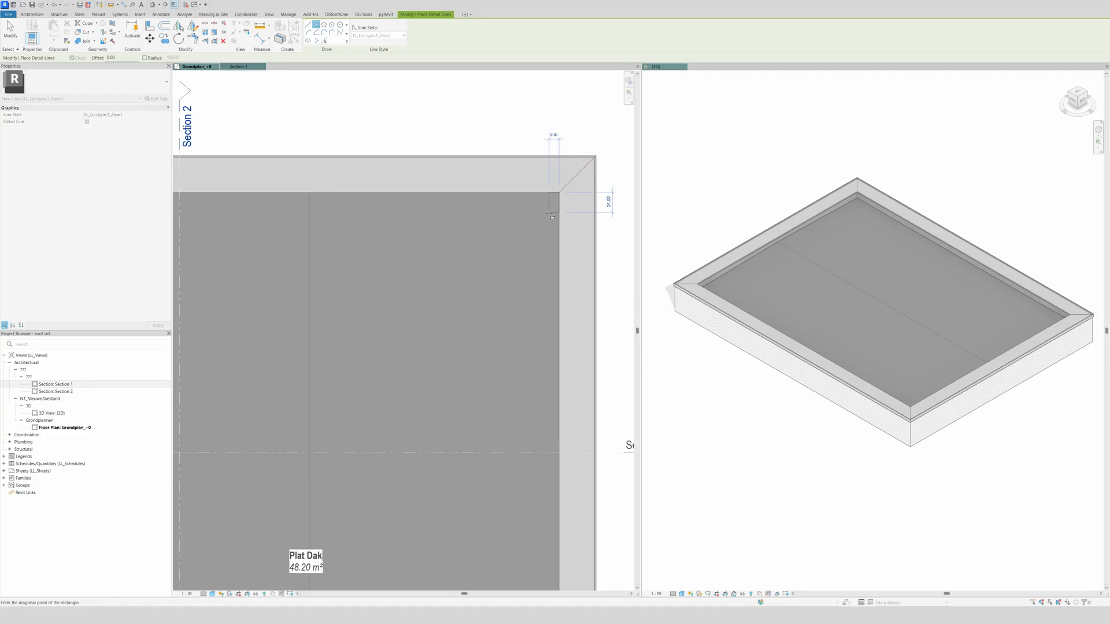
{"action": "left_click", "coordinate": [539, 224]}
{"action": "key", "text": "Escape"}
{"action": "key", "text": "Escape"}
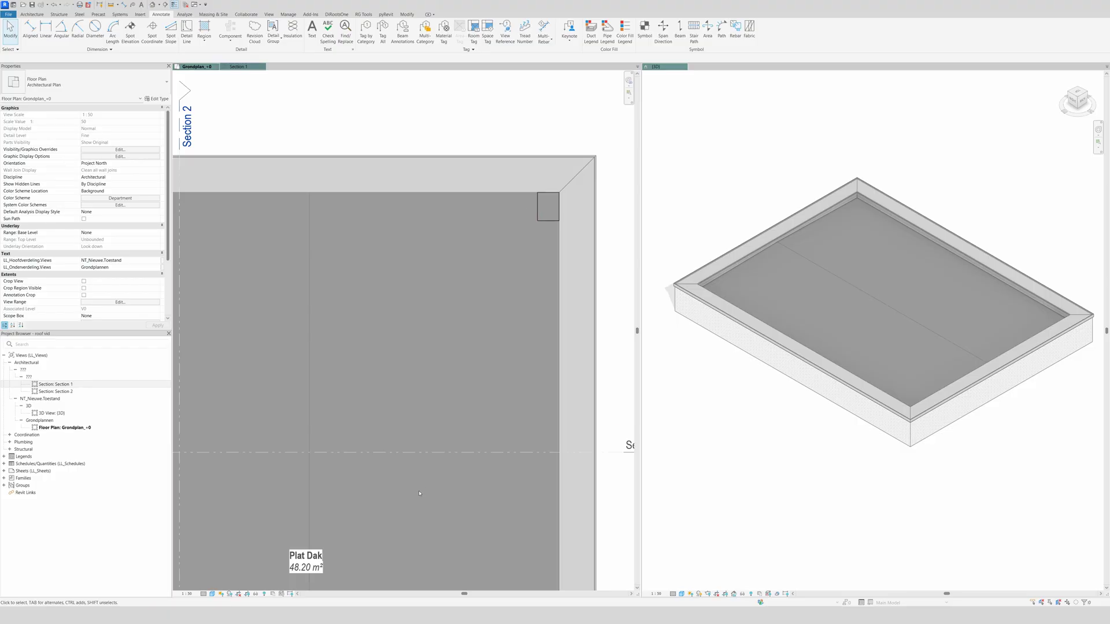
Set both the height and the width of the corner detail-line rectangle to 25 cm
{"action": "left_click", "coordinate": [547, 220]}
{"action": "left_click", "coordinate": [514, 206]}
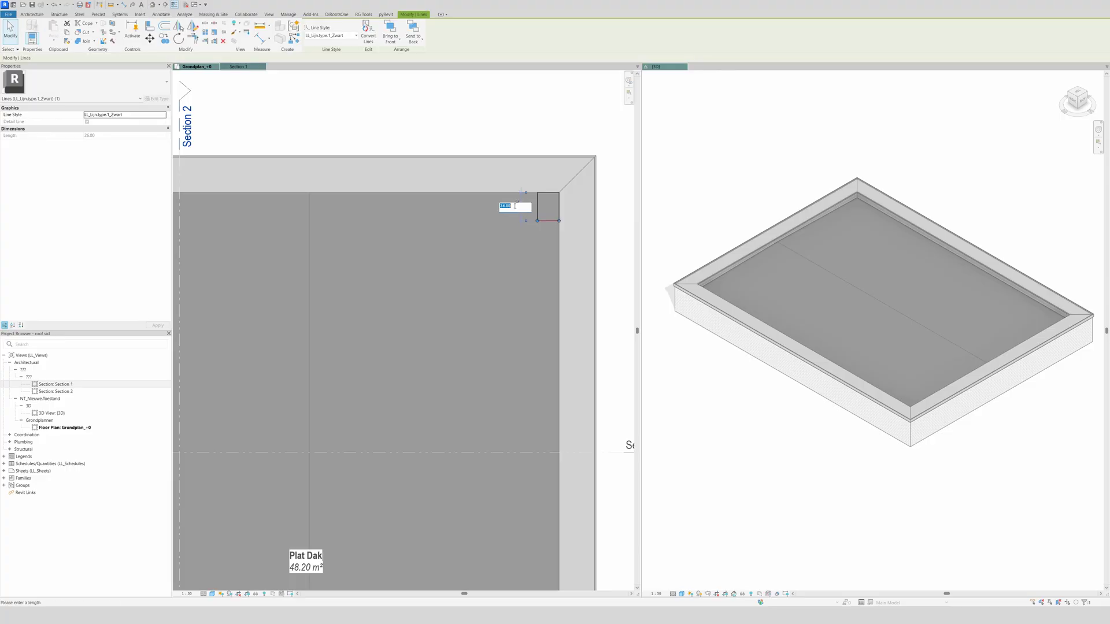
{"action": "type", "text": "25"}
{"action": "key", "text": "Return"}
{"action": "left_click", "coordinate": [548, 193]}
{"action": "left_click", "coordinate": [548, 176]}
{"action": "type", "text": "2"}
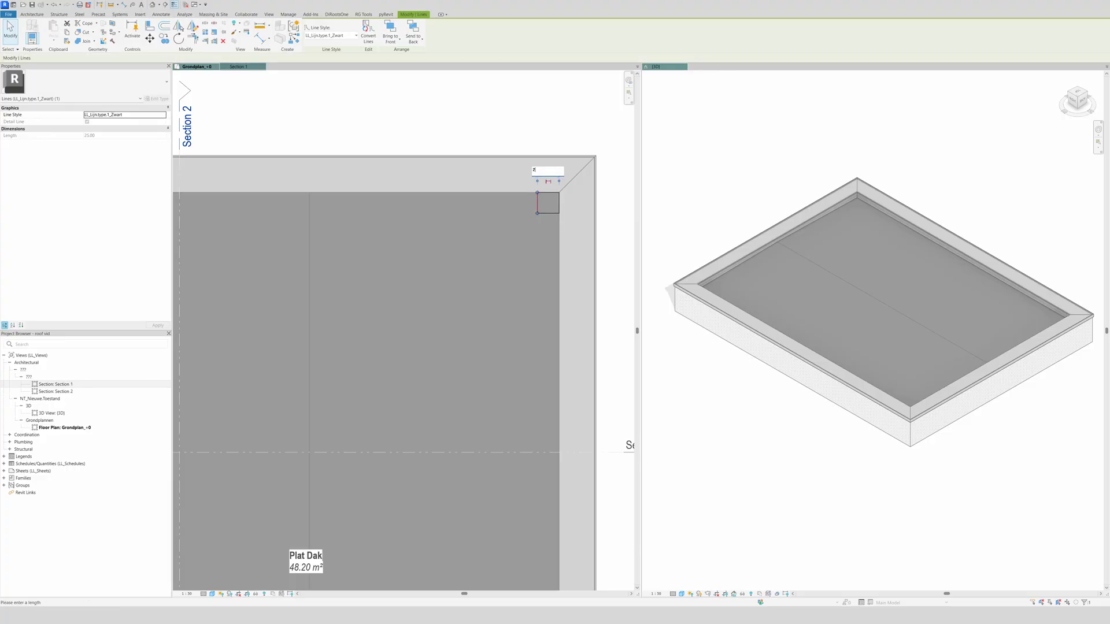
{"action": "type", "text": "5"}
{"action": "key", "text": "Return"}
{"action": "key", "text": "Escape"}
Copy the four lines of the corner square into the lower-left inner corner of the roof
{"action": "scroll", "coordinate": [526, 137], "scroll_direction": "down", "scroll_amount": 2}
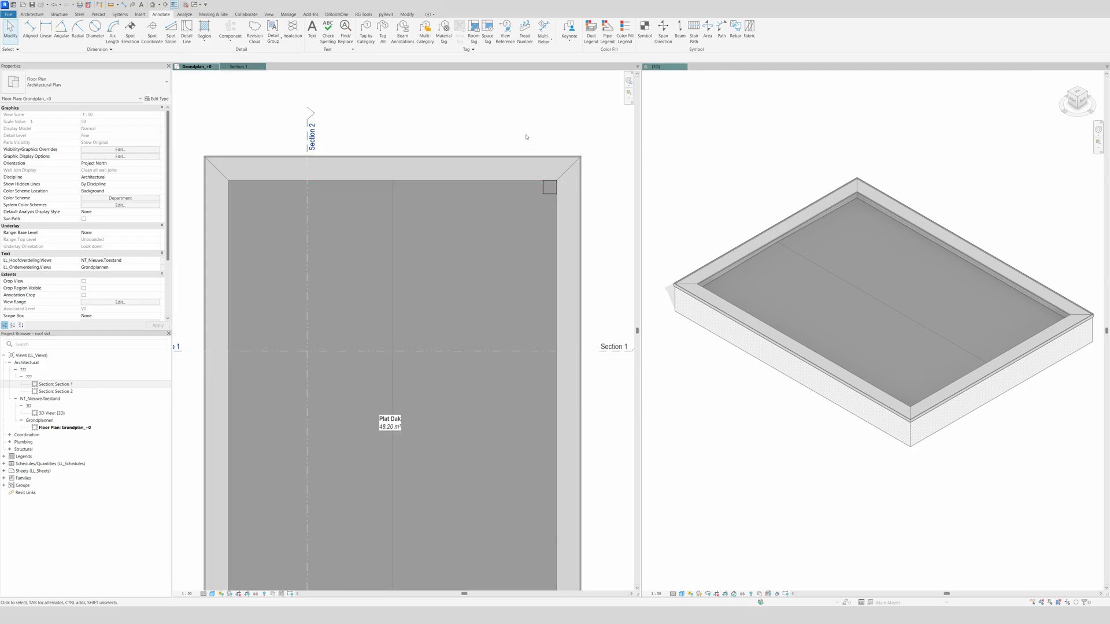
{"action": "left_click_drag", "start_coordinate": [521, 126], "coordinate": [565, 225]}
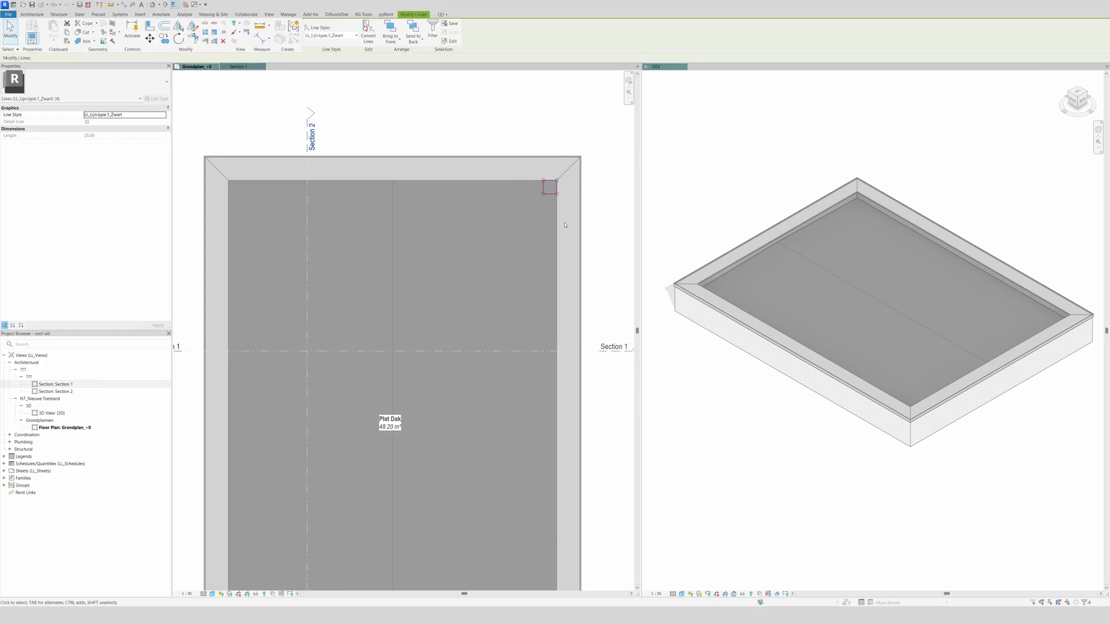
{"action": "key", "text": "c"}
{"action": "key", "text": "o"}
{"action": "left_click", "coordinate": [546, 193]}
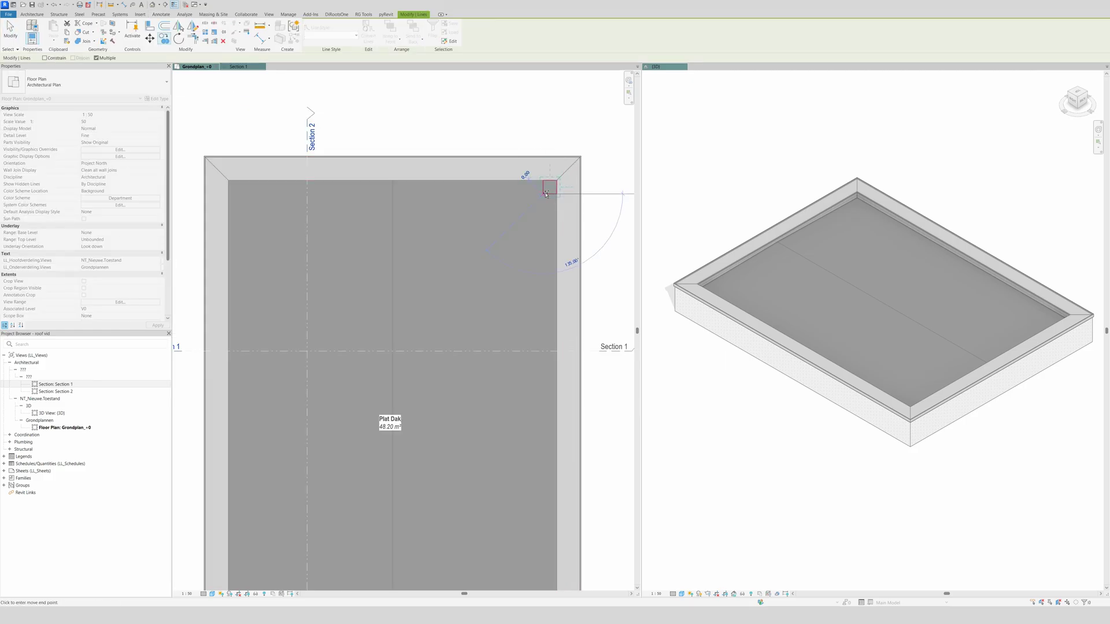
{"action": "scroll", "coordinate": [546, 193], "scroll_direction": "down", "scroll_amount": 3}
{"action": "scroll", "coordinate": [439, 382], "scroll_direction": "up", "scroll_amount": 4}
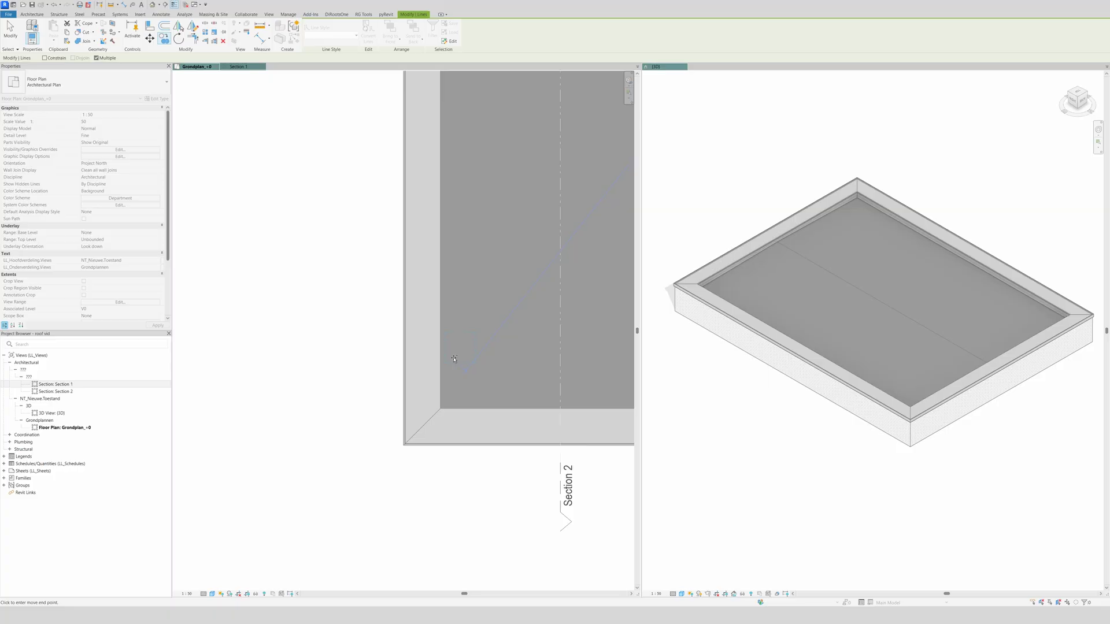
{"action": "left_click", "coordinate": [442, 404]}
{"action": "key", "text": "Escape"}
Draw a short vertical split line from the roof floor's upper edge, between the central split line and the right corner, and delete it
{"action": "scroll", "coordinate": [243, 426], "scroll_direction": "down", "scroll_amount": 1}
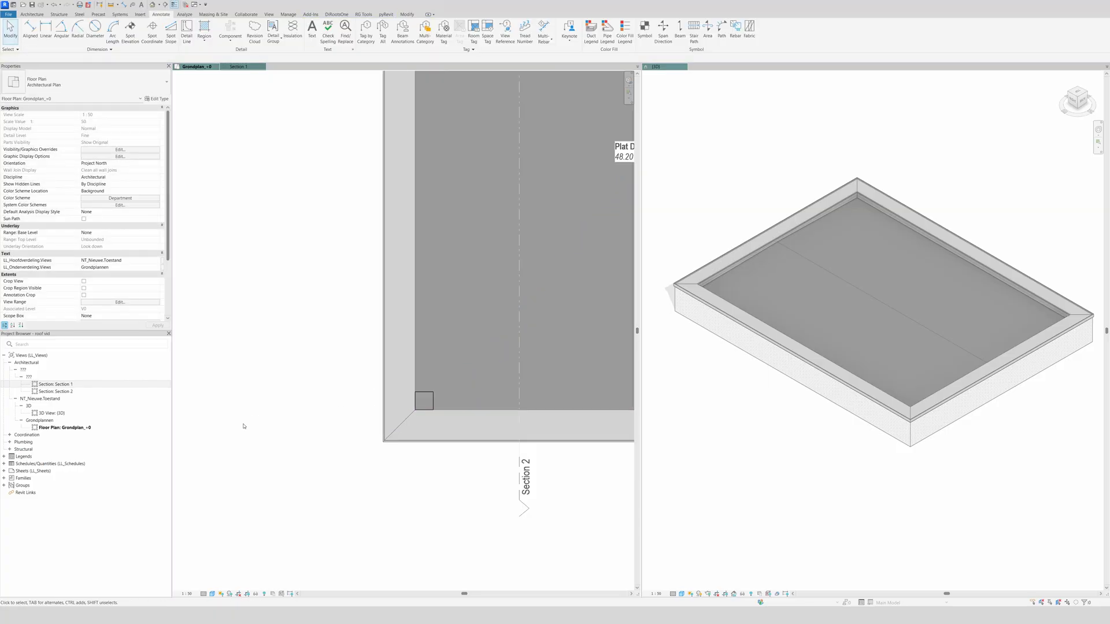
{"action": "scroll", "coordinate": [284, 375], "scroll_direction": "down", "scroll_amount": 3}
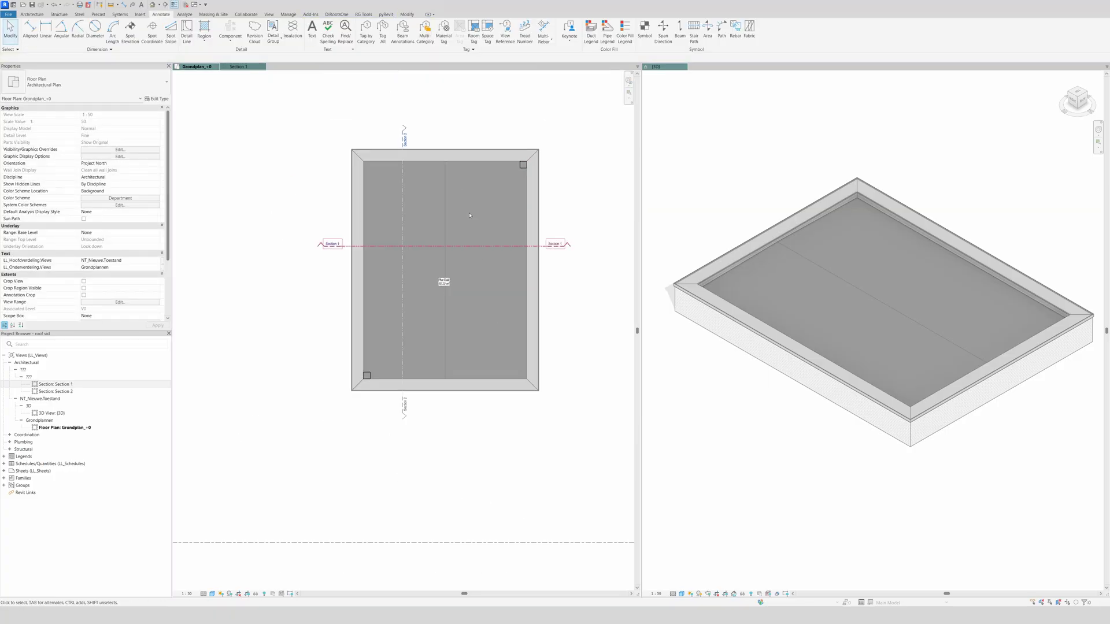
{"action": "scroll", "coordinate": [444, 116], "scroll_direction": "up", "scroll_amount": 2}
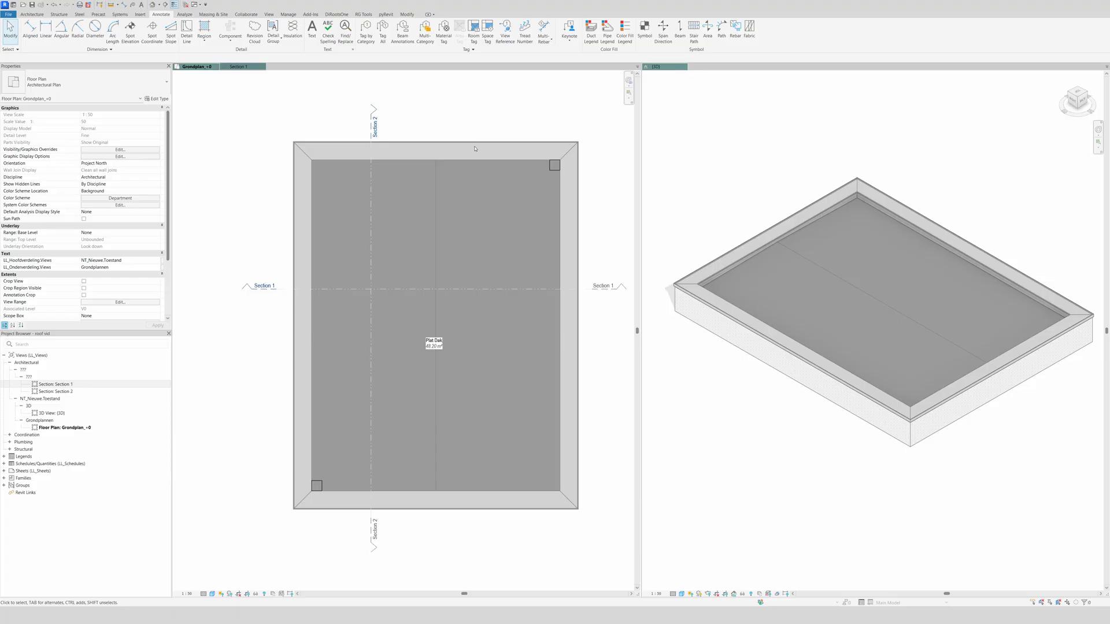
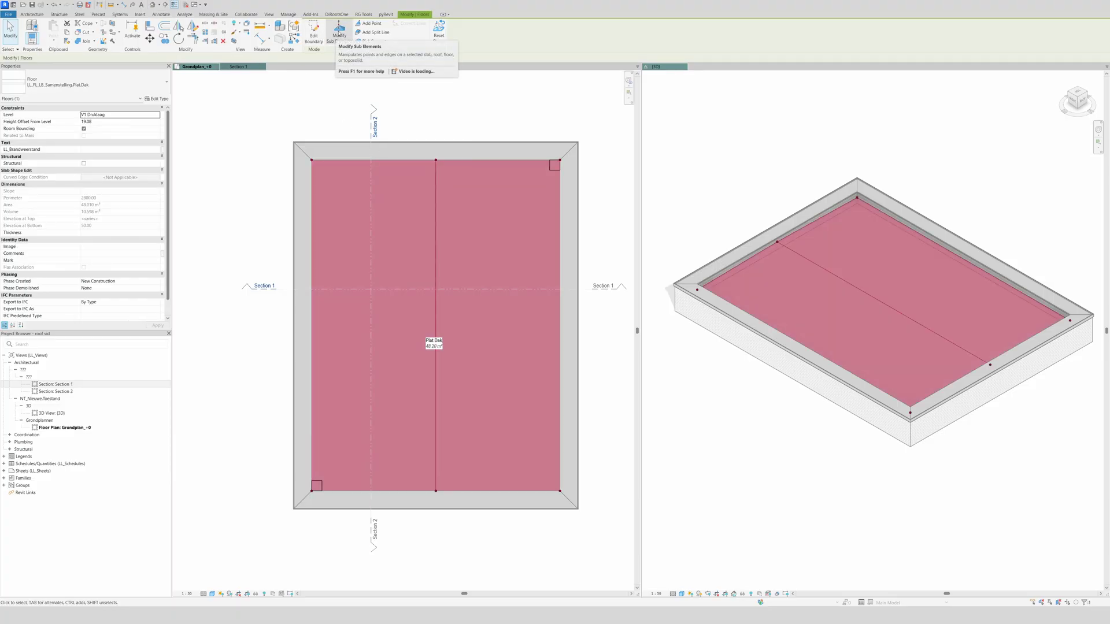
{"action": "left_click", "coordinate": [339, 34]}
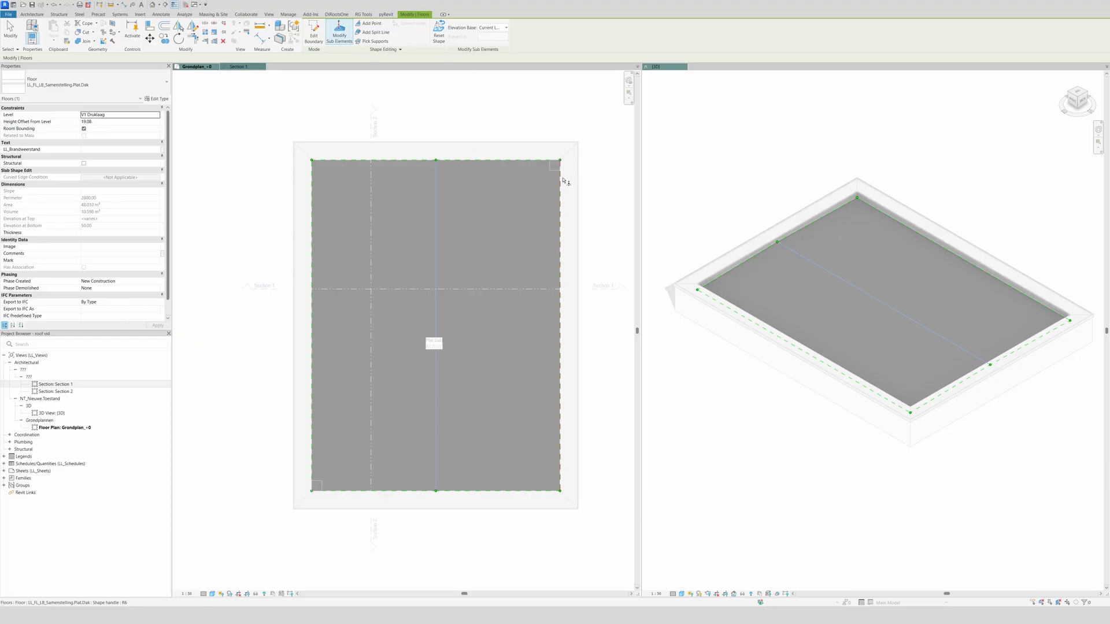
{"action": "left_click", "coordinate": [375, 32]}
{"action": "left_click", "coordinate": [487, 160]}
{"action": "left_click", "coordinate": [487, 197]}
{"action": "key", "text": "Escape"}
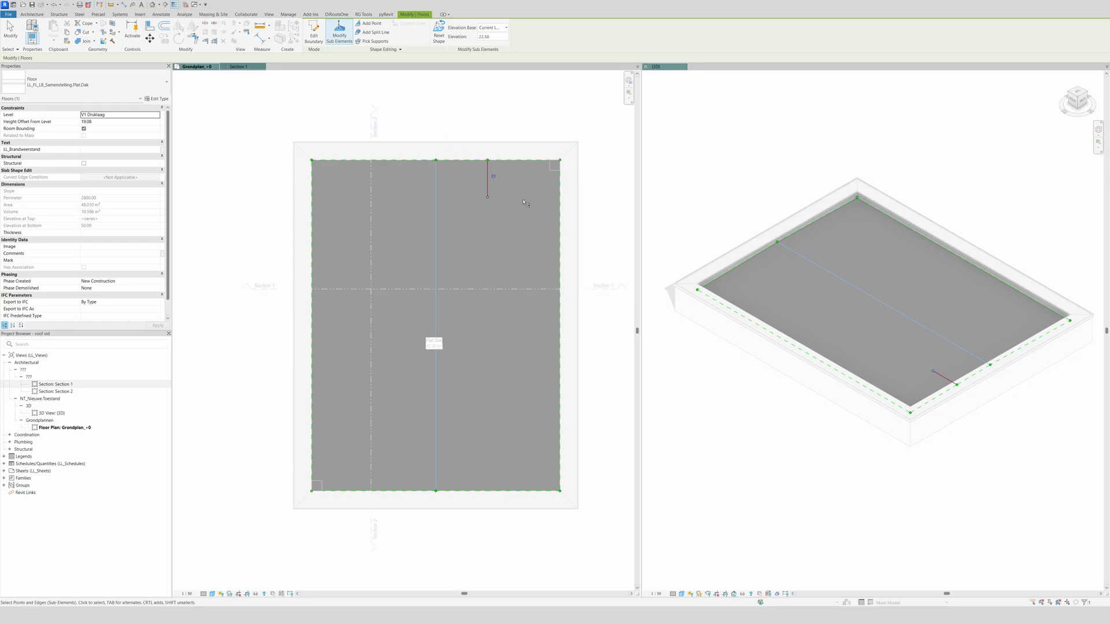
{"action": "key", "text": "Delete"}
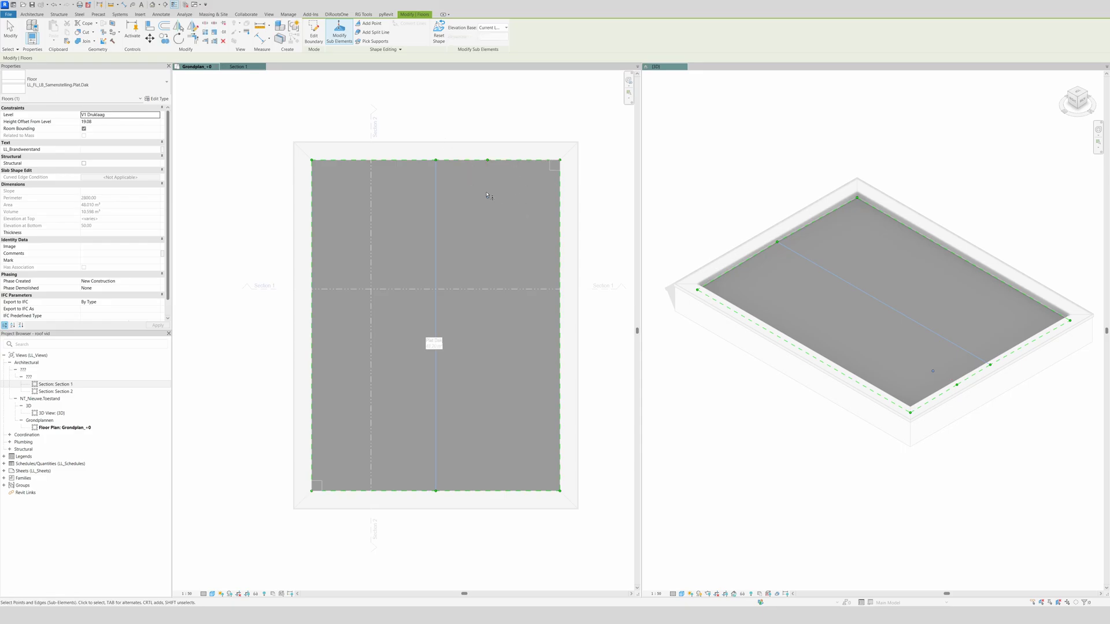
Delete the leftover point on the floor's upper edge and draw split lines along the inner sides of the upper-right corner square
{"action": "key", "text": "Delete"}
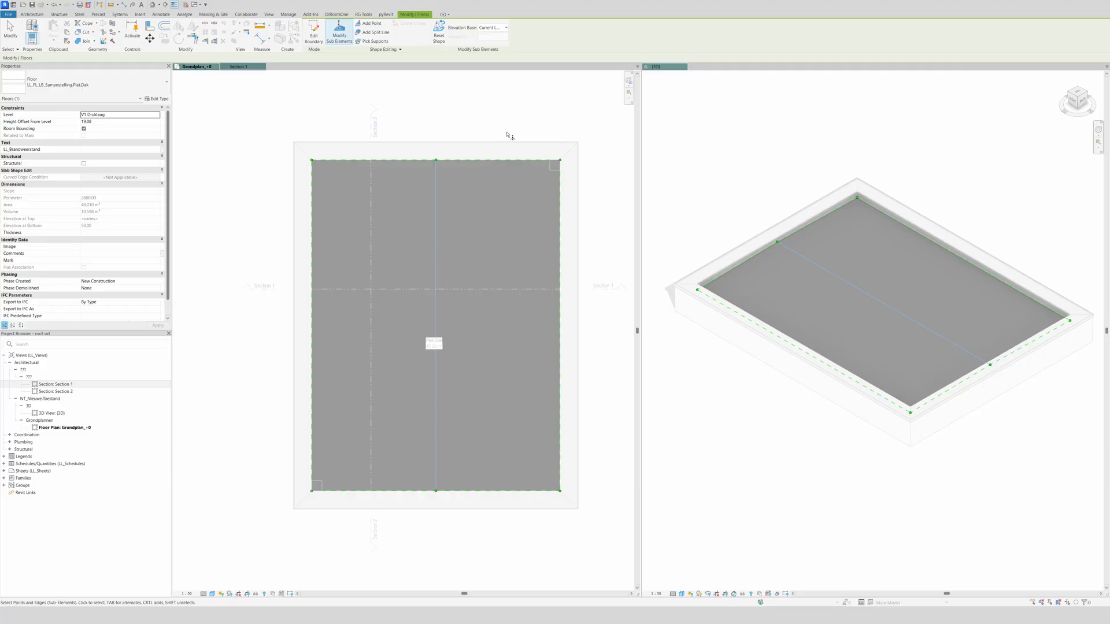
{"action": "left_click", "coordinate": [375, 32]}
{"action": "scroll", "coordinate": [560, 159], "scroll_direction": "up", "scroll_amount": 3}
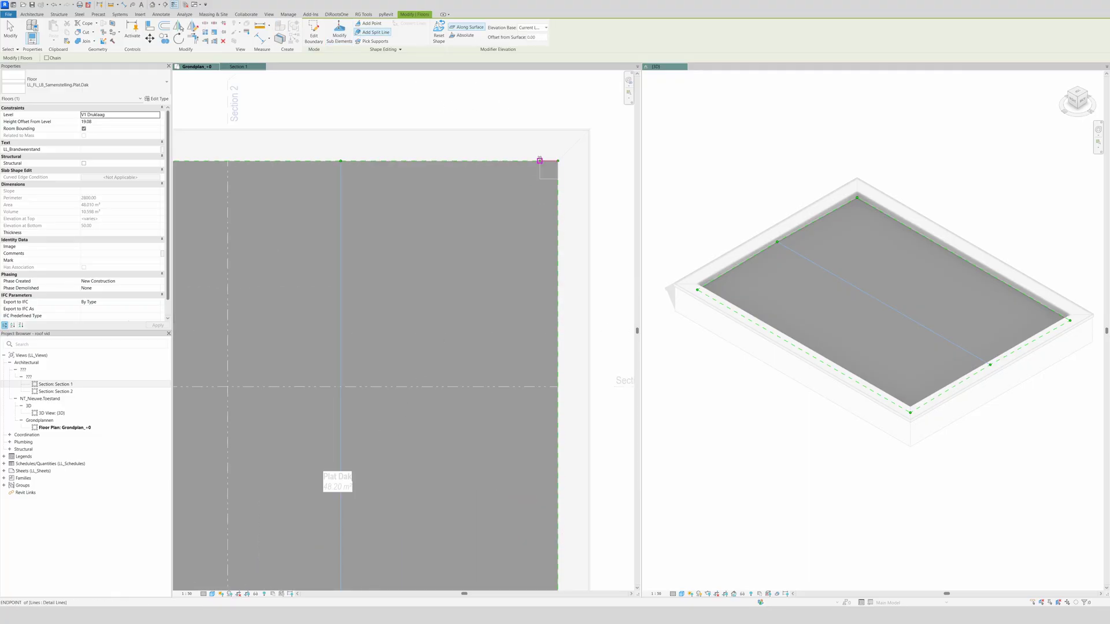
{"action": "left_click", "coordinate": [539, 161]}
{"action": "left_click", "coordinate": [540, 178]}
{"action": "scroll", "coordinate": [539, 178], "scroll_direction": "down", "scroll_amount": 4}
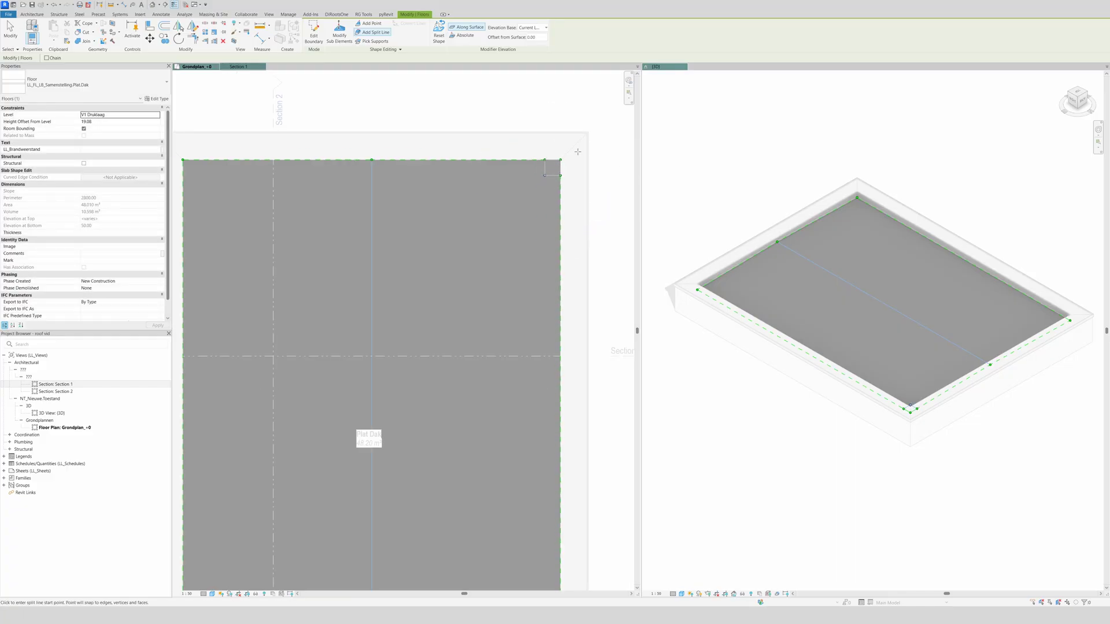
Draw split lines on the roof floor along the inner sides of the lower-left corner square and finish shape editing
{"action": "scroll", "coordinate": [399, 370], "scroll_direction": "up", "scroll_amount": 4}
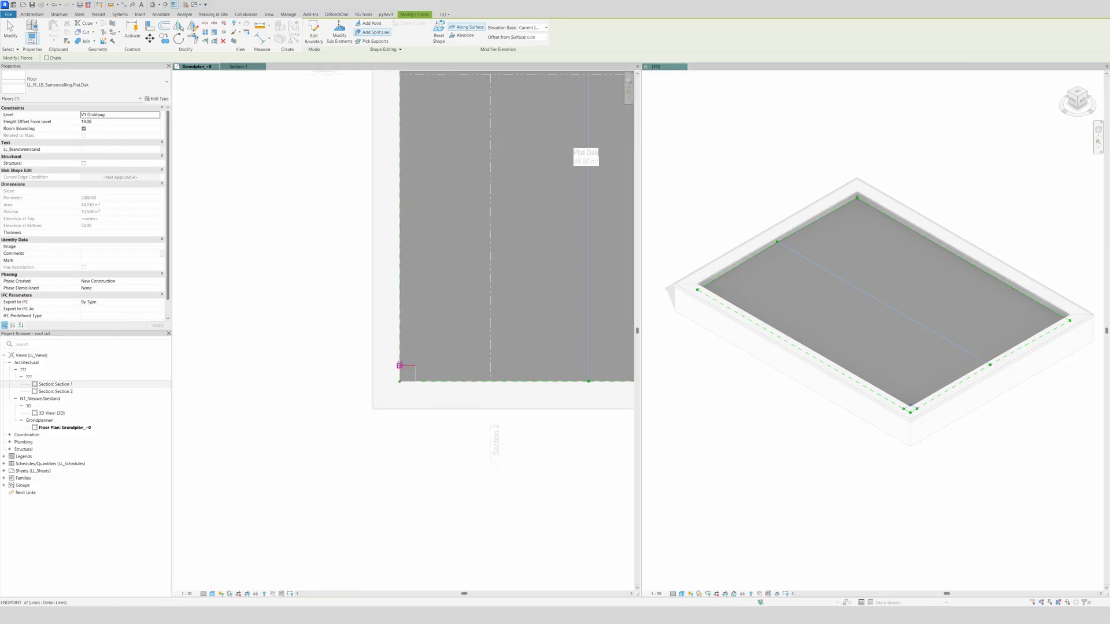
{"action": "left_click", "coordinate": [399, 365]}
{"action": "key", "text": "Escape"}
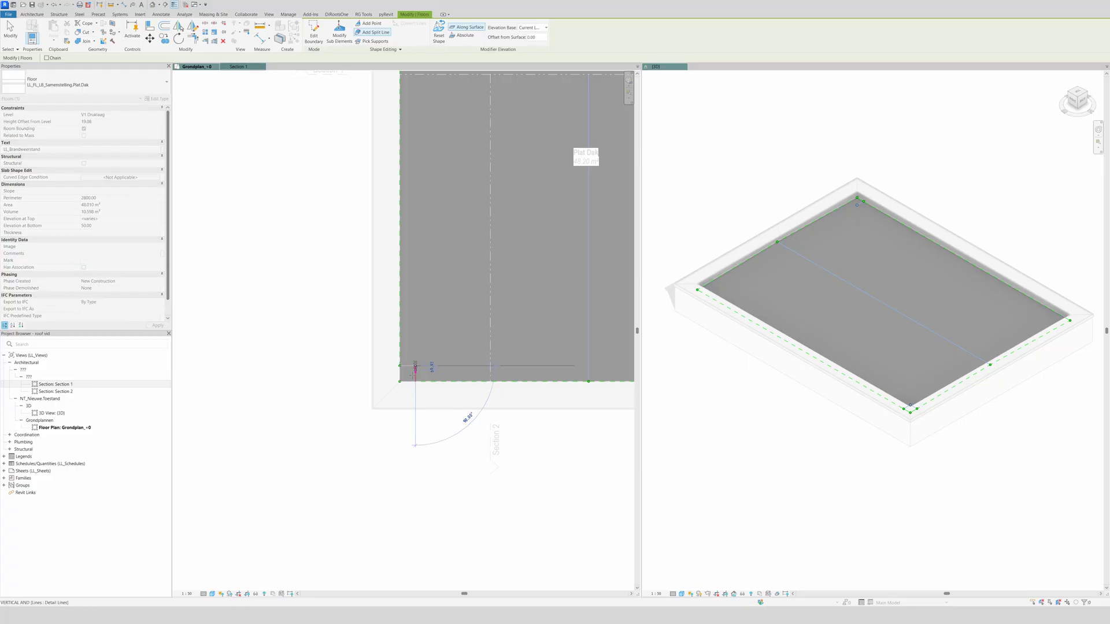
{"action": "scroll", "coordinate": [411, 370], "scroll_direction": "down", "scroll_amount": 3}
{"action": "key", "text": "Escape"}
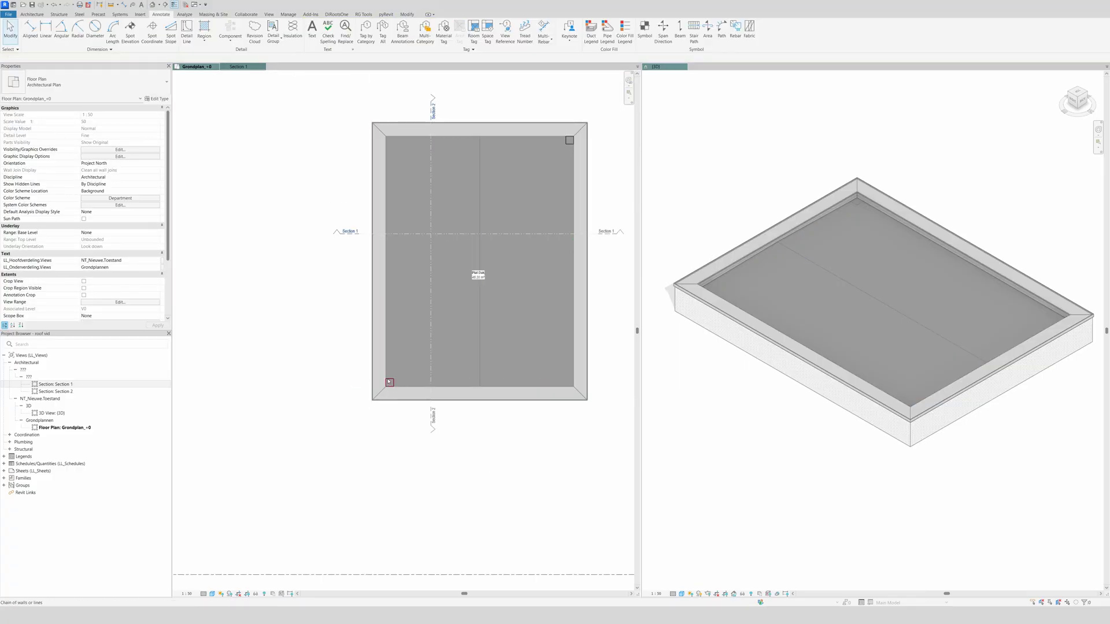
Move the lower-left detail-line square outside the roof to its left and delete the detail-line square in the upper-right corner
{"action": "left_click", "coordinate": [389, 382]}
{"action": "left_click_drag", "start_coordinate": [389, 382], "coordinate": [305, 381]}
{"action": "left_click", "coordinate": [323, 425]}
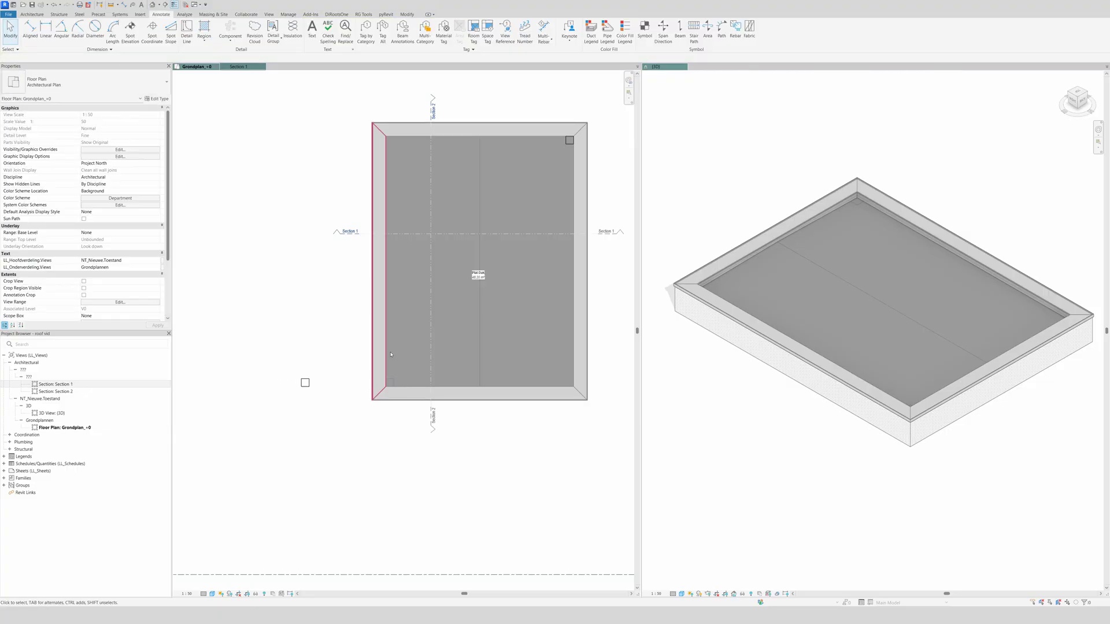
{"action": "left_click", "coordinate": [569, 146]}
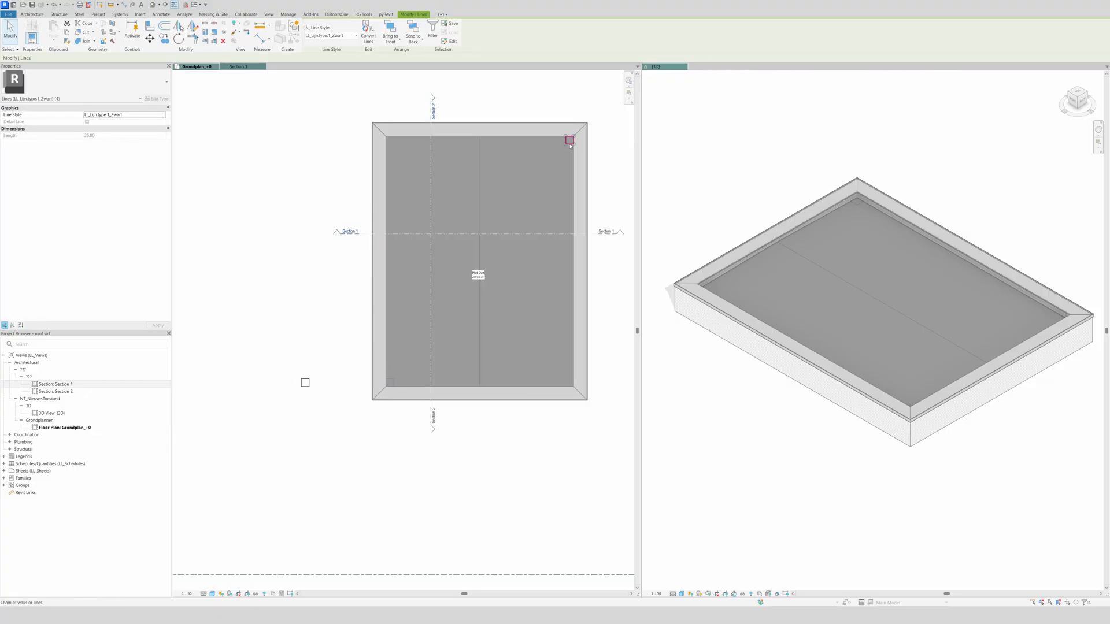
{"action": "key", "text": "Escape"}
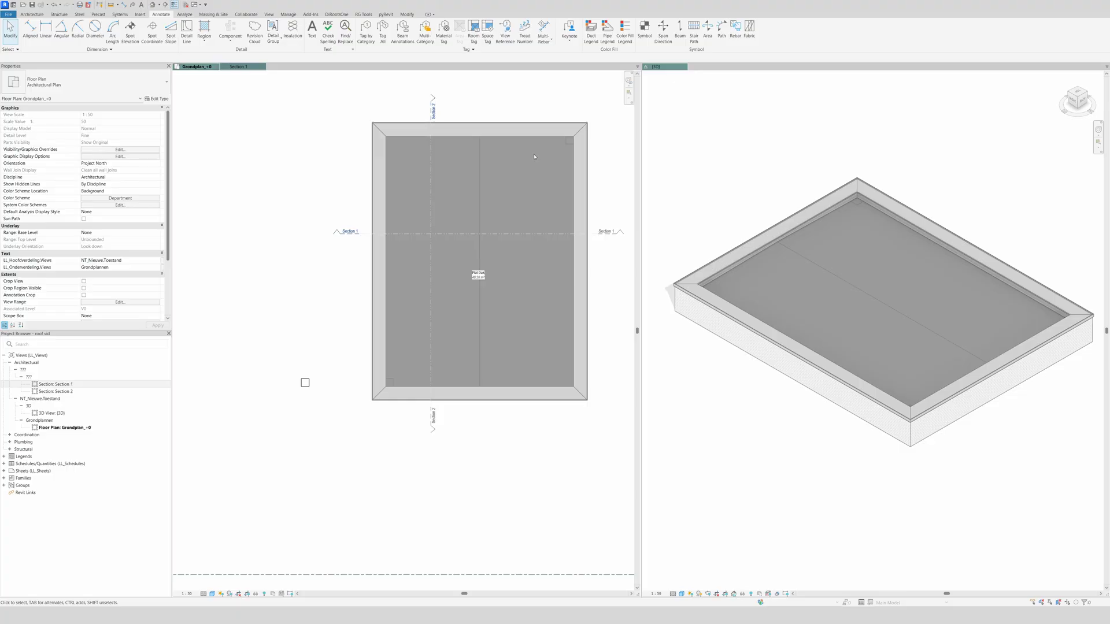
{"action": "left_click", "coordinate": [170, 30]}
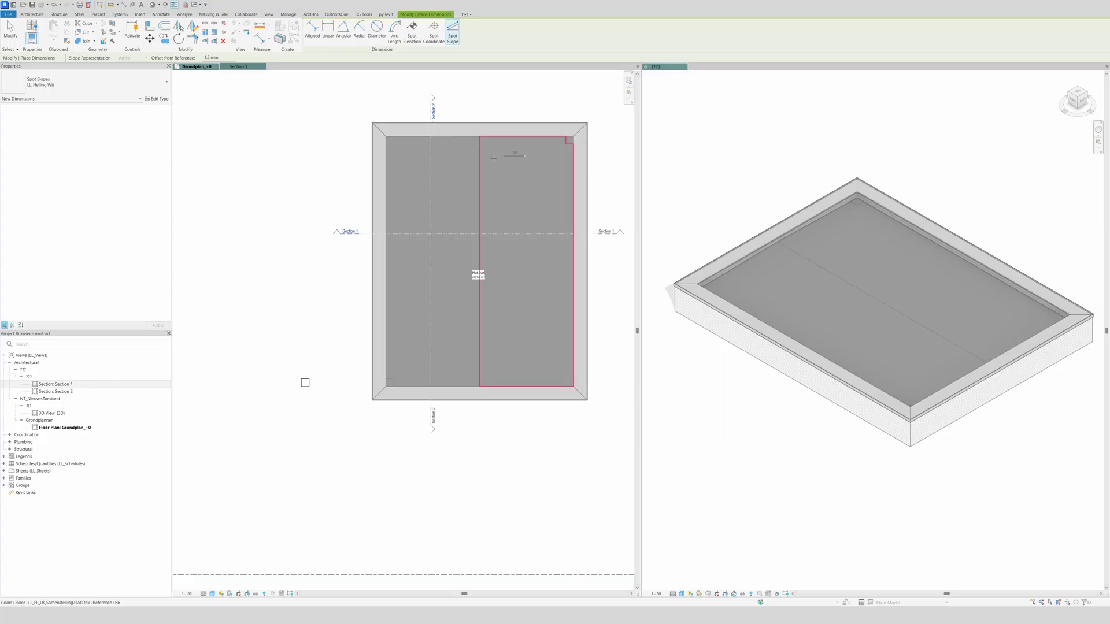
{"action": "key", "text": "Escape"}
{"action": "key", "text": "Escape"}
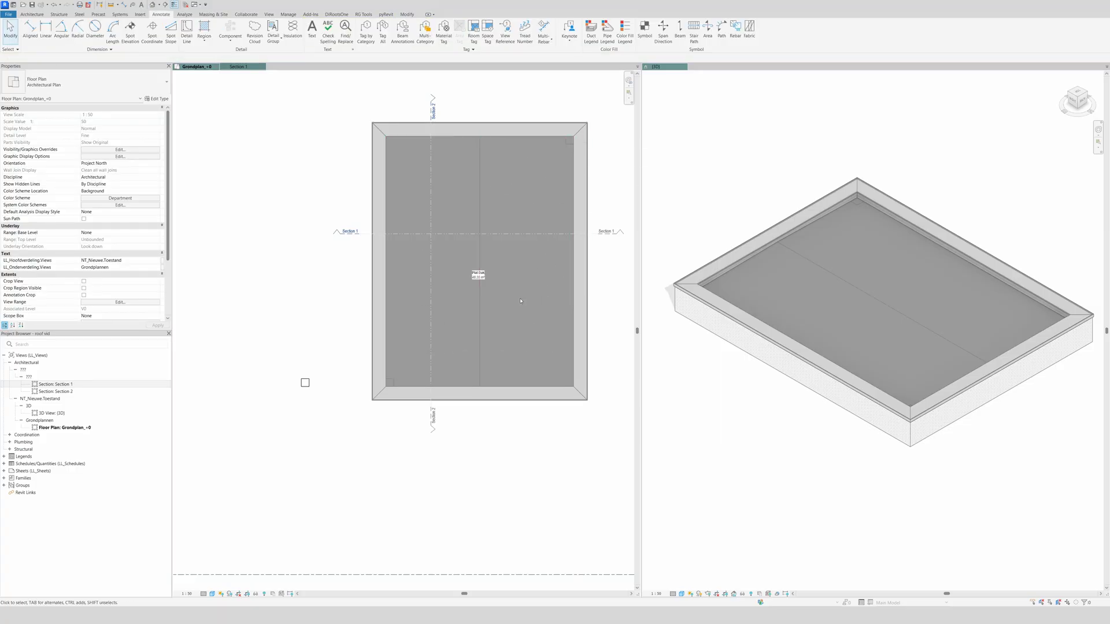
Set the elevation of the inner corner point of the roof floor's lower-left drain square to 19.08
{"action": "left_click", "coordinate": [469, 229]}
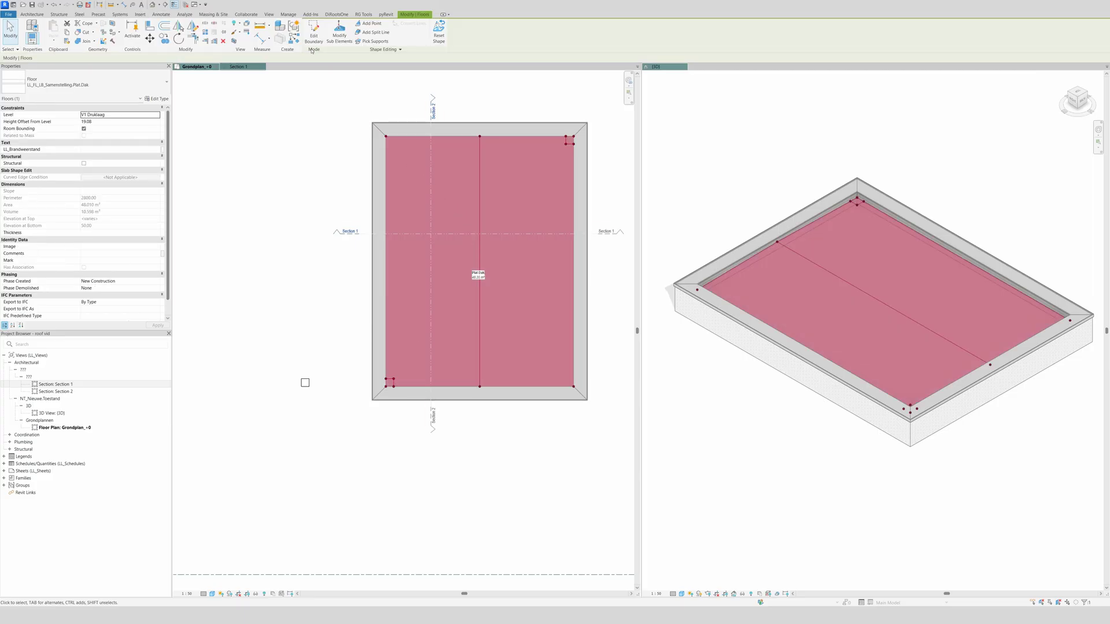
{"action": "left_click", "coordinate": [339, 33]}
{"action": "left_click", "coordinate": [394, 381]}
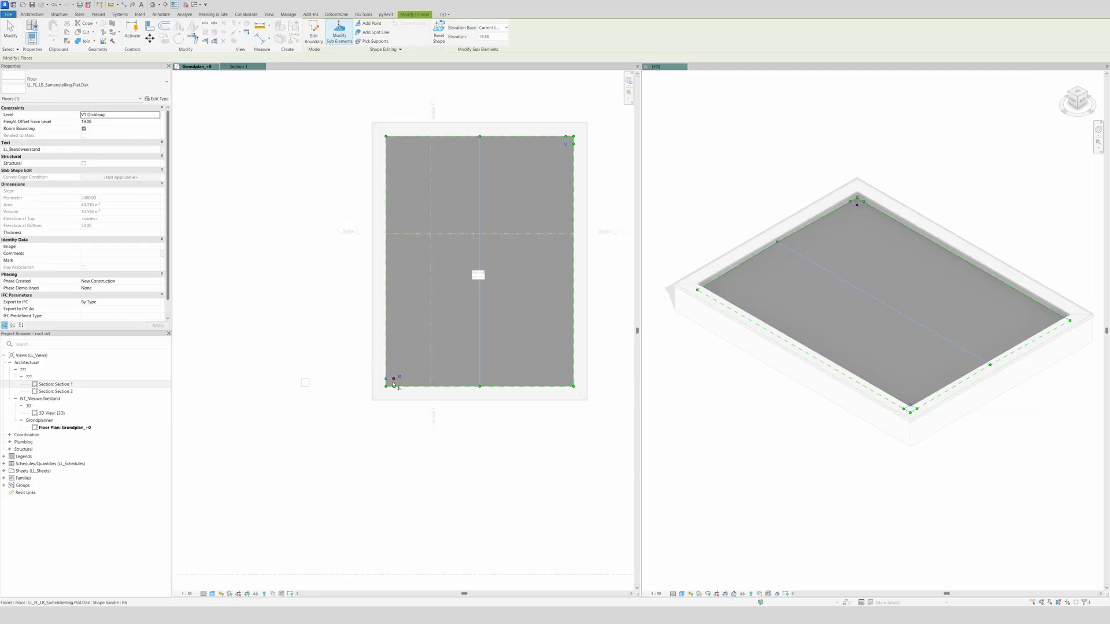
{"action": "left_click", "coordinate": [397, 379]}
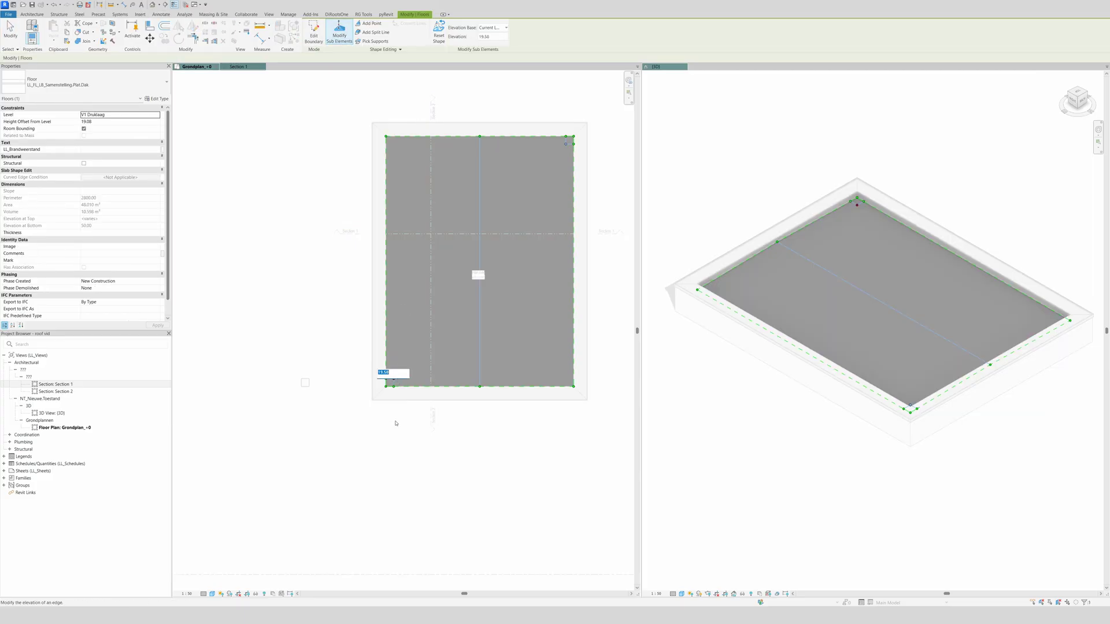
{"action": "type", "text": "19.08"}
{"action": "key", "text": "Return"}
Select the three split-line points around the lower-left drain square together and set their elevation to 19.08
{"action": "left_click", "coordinate": [396, 384]}
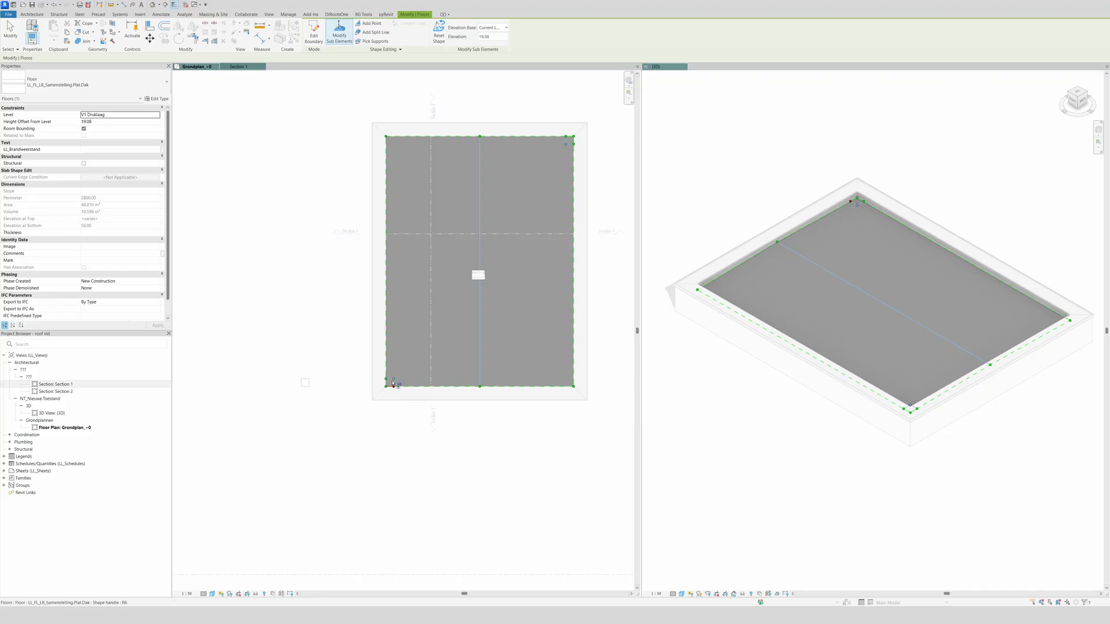
{"action": "left_click", "coordinate": [399, 376]}
{"action": "left_click", "coordinate": [391, 374]}
{"action": "key", "text": "Escape"}
{"action": "left_click", "coordinate": [386, 379]}
{"action": "left_click", "coordinate": [489, 37]}
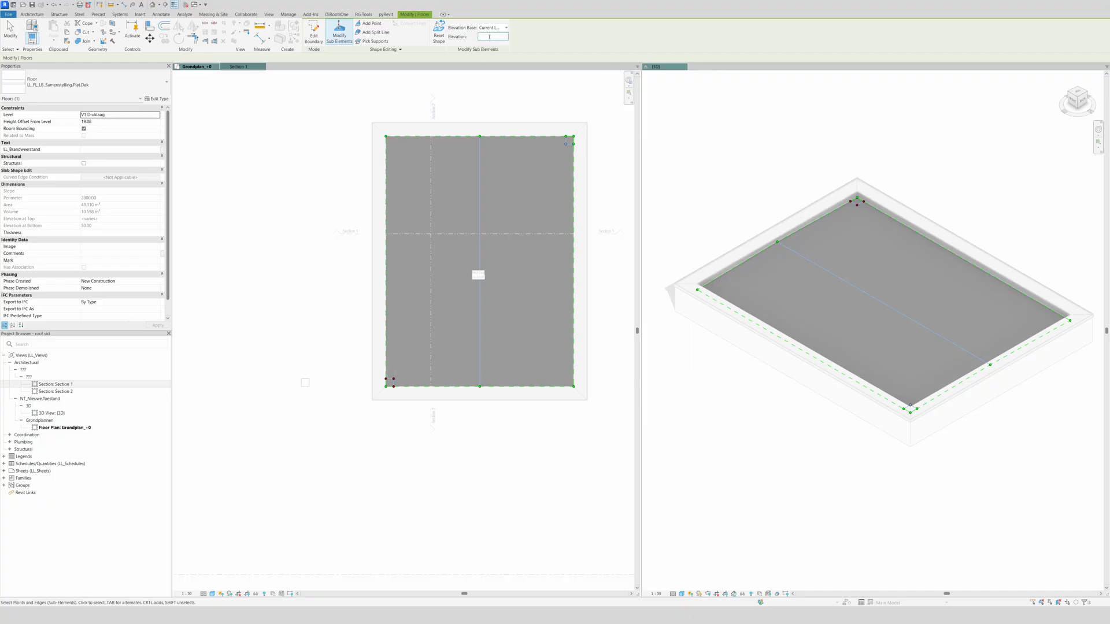
{"action": "key", "text": "BackSpace"}
{"action": "key", "text": "BackSpace"}
{"action": "key", "text": "BackSpace"}
{"action": "key", "text": "BackSpace"}
{"action": "key", "text": "BackSpace"}
{"action": "left_click", "coordinate": [489, 36]}
{"action": "type", "text": "19.08"}
{"action": "key", "text": "Return"}
Set the elevation of the split-line points around the upper-right drain square to 19.08 and finish shape editing
{"action": "left_click", "coordinate": [566, 138]}
{"action": "left_click", "coordinate": [574, 144], "text": "ctrl"}
{"action": "left_click", "coordinate": [497, 39]}
{"action": "type", "text": "19.08"}
{"action": "key", "text": "Return"}
{"action": "key", "text": "Escape"}
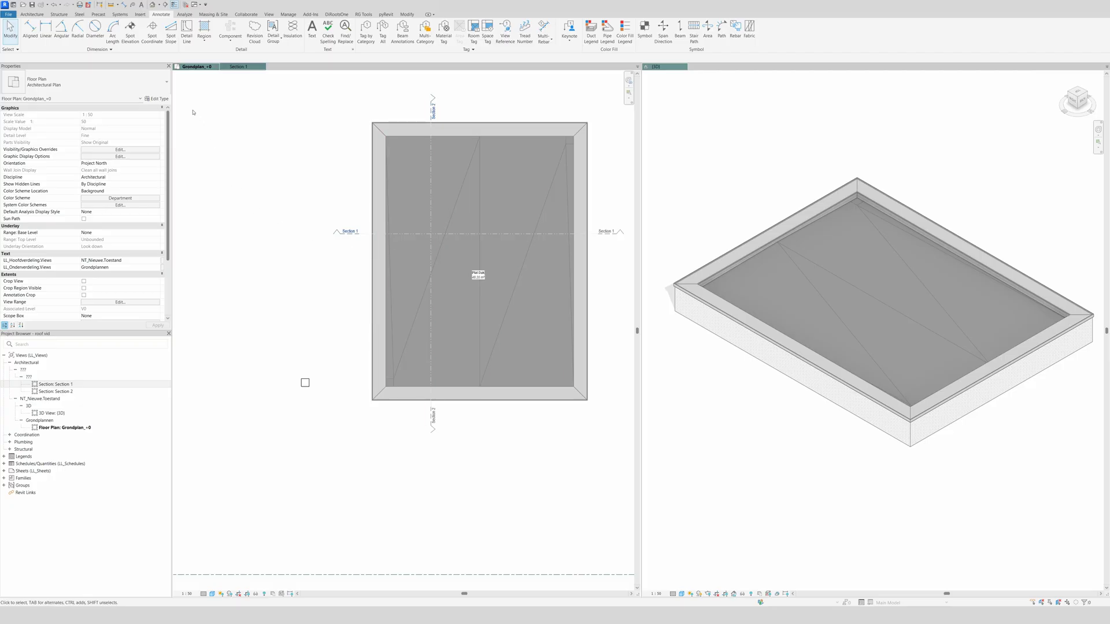
Place a spot slope on each of the four large sloping facets of the roof floor
{"action": "left_click", "coordinate": [171, 30]}
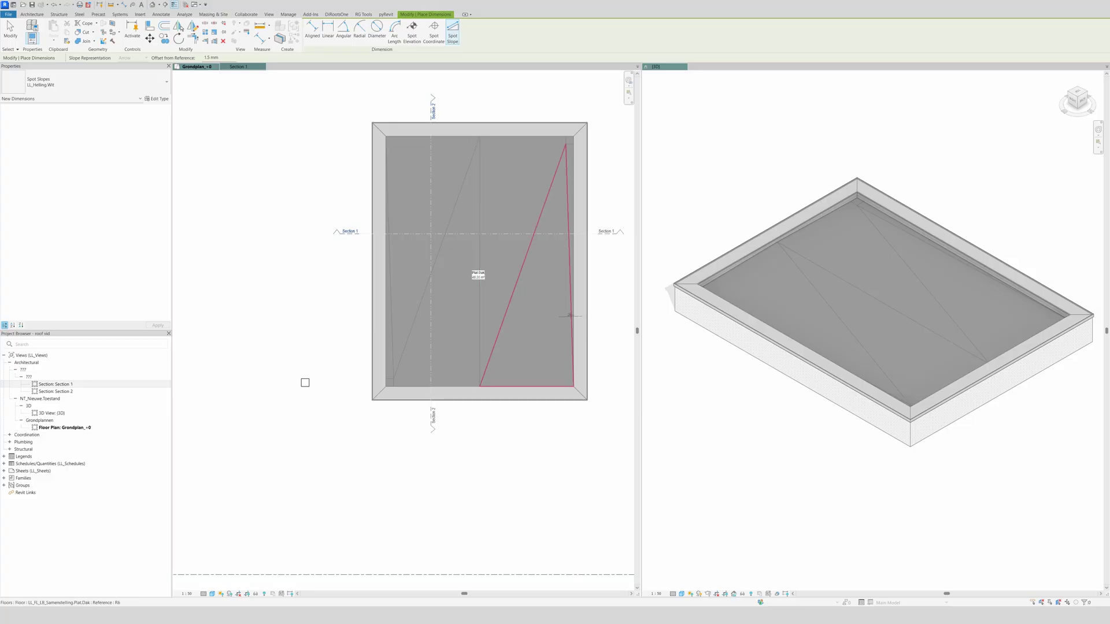
{"action": "left_click", "coordinate": [540, 316]}
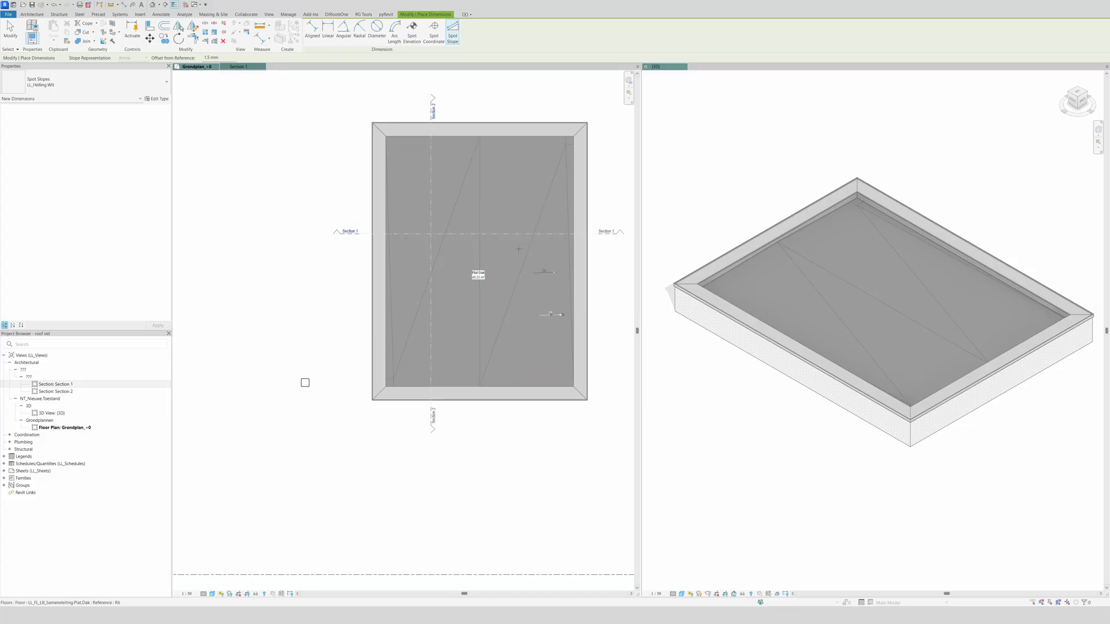
{"action": "left_click", "coordinate": [507, 155]}
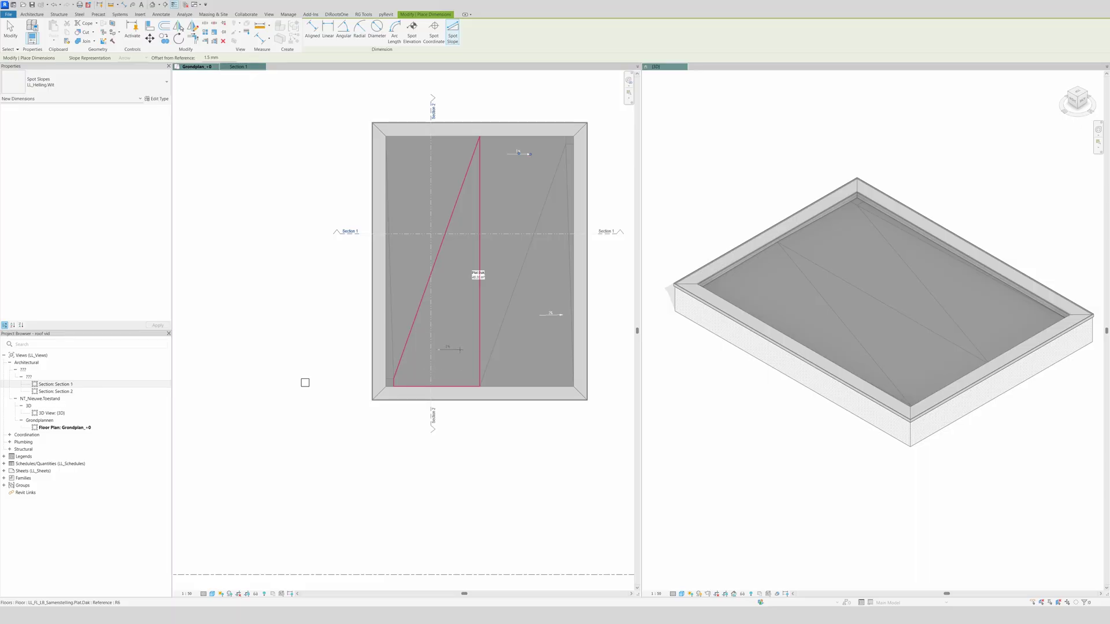
{"action": "left_click", "coordinate": [432, 205]}
{"action": "key", "text": "Escape"}
{"action": "key", "text": "Escape"}
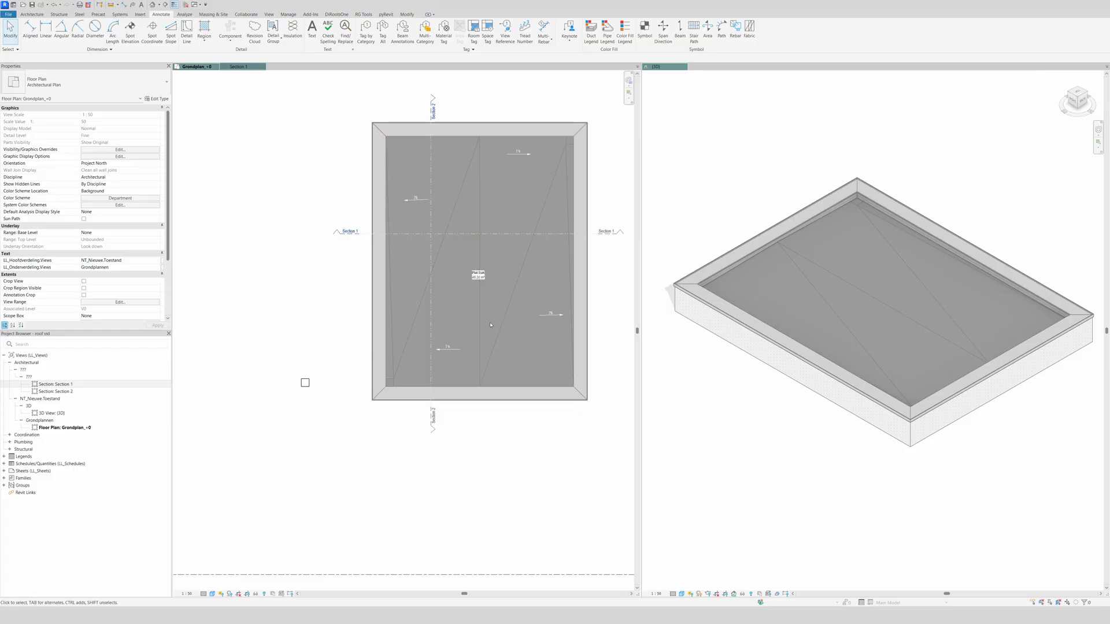
Set the floor's upper-left and lower-right corner points to elevation 20.08, deleting the spot slopes that lose their reference
{"action": "left_click", "coordinate": [469, 289]}
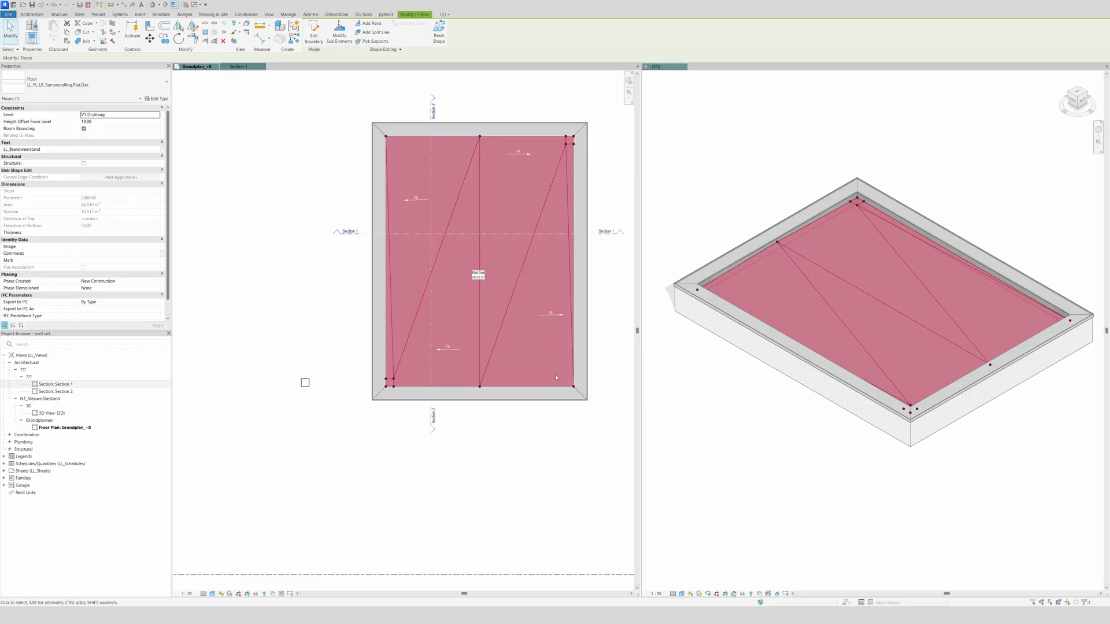
{"action": "left_click", "coordinate": [340, 35]}
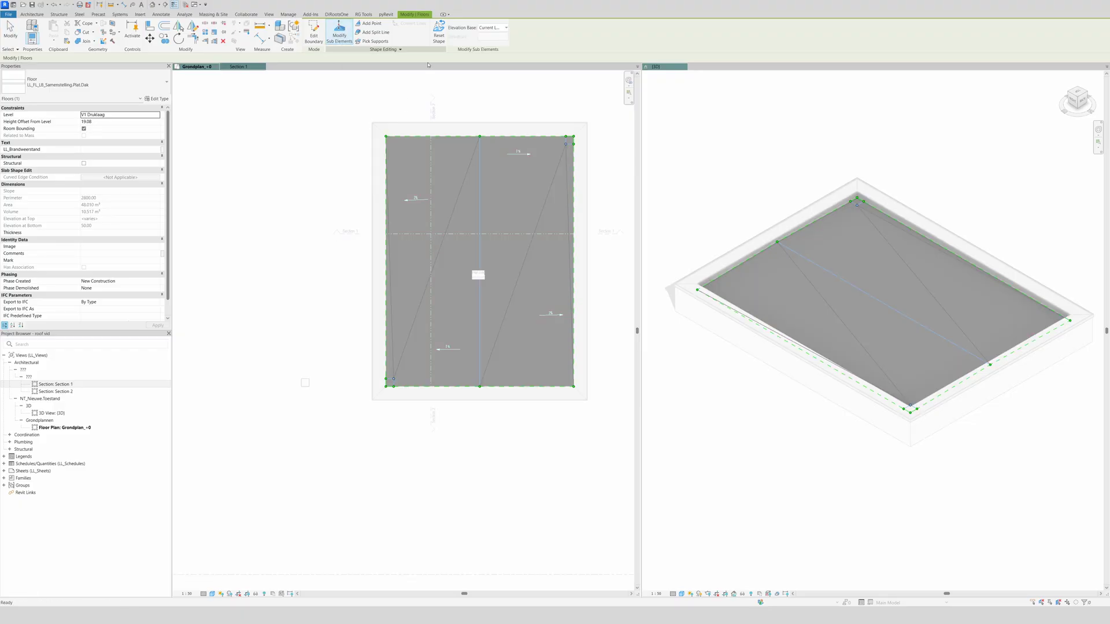
{"action": "left_click", "coordinate": [386, 139]}
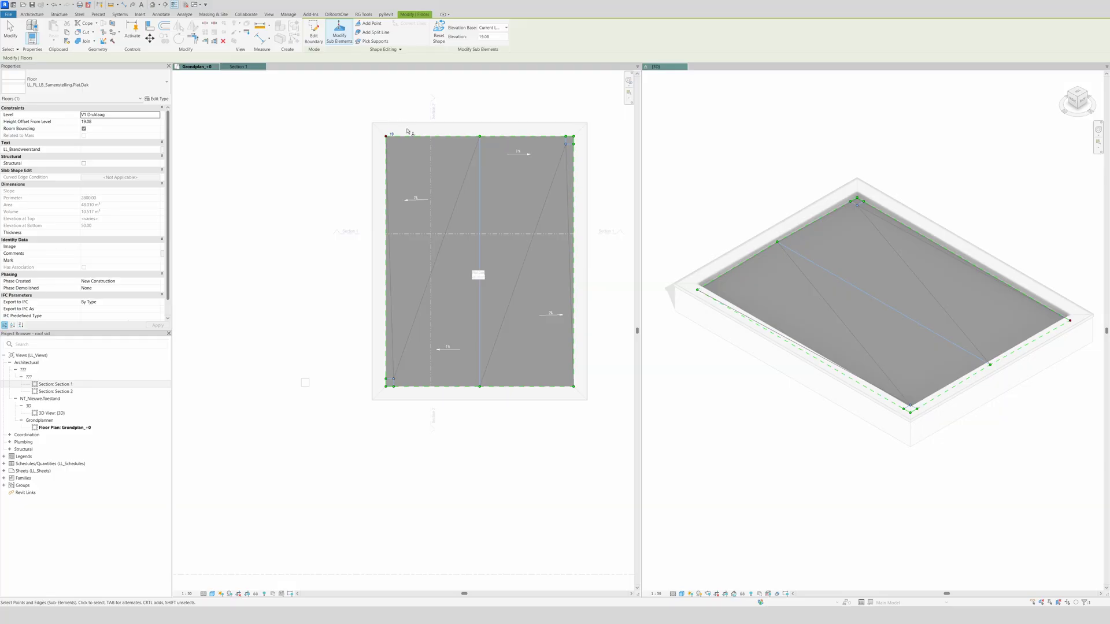
{"action": "left_click", "coordinate": [574, 386], "text": "ctrl"}
{"action": "left_click", "coordinate": [494, 36]}
{"action": "key", "text": "Return"}
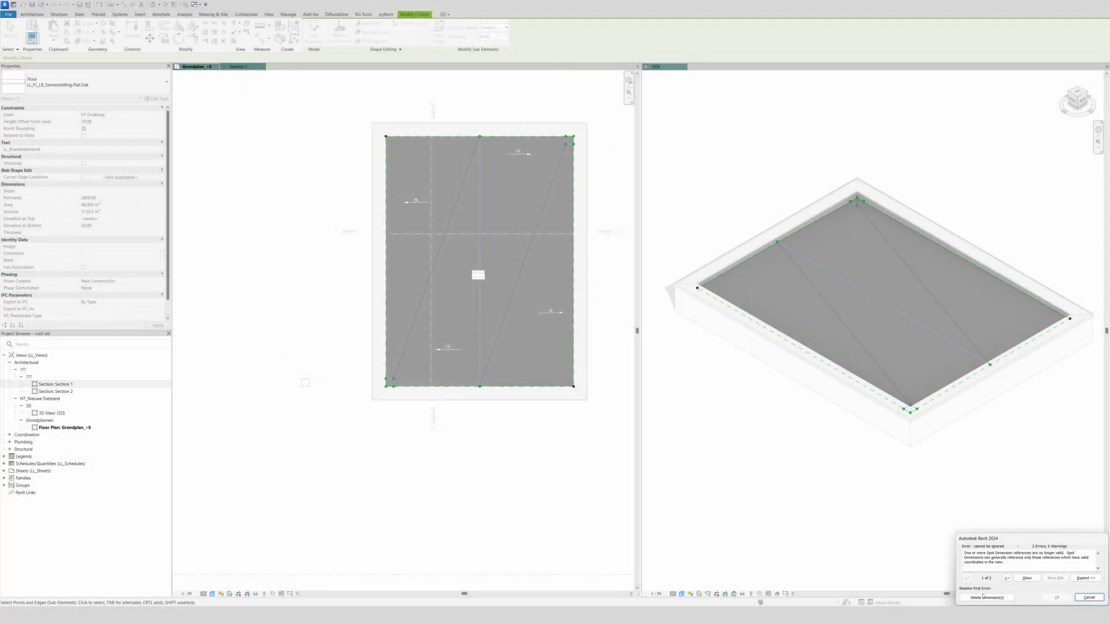
{"action": "left_click", "coordinate": [985, 597]}
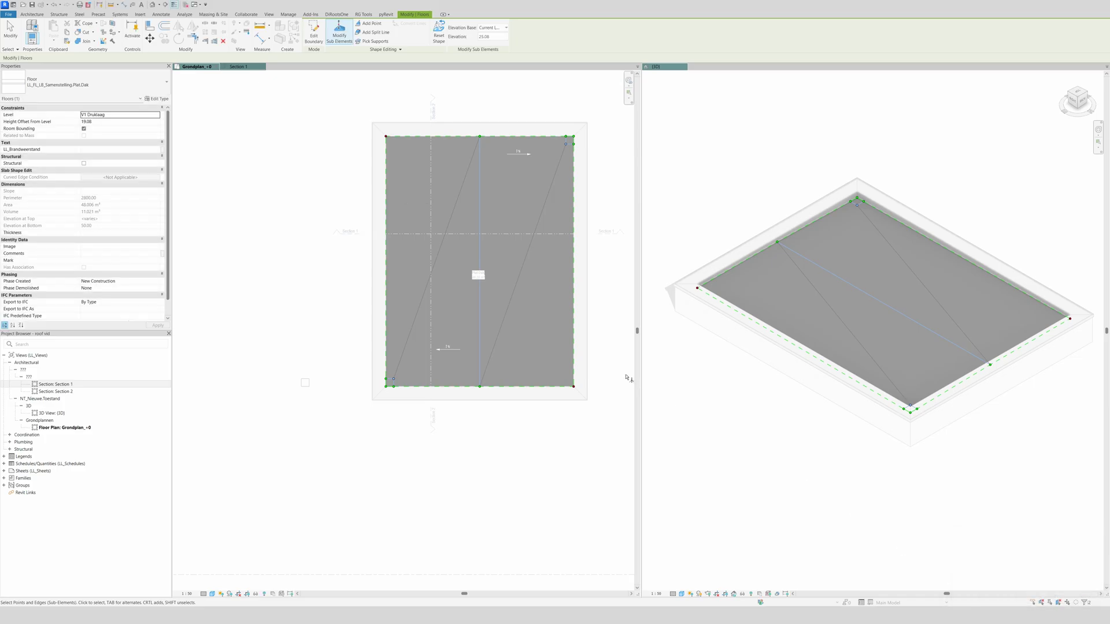
{"action": "left_click", "coordinate": [340, 138]}
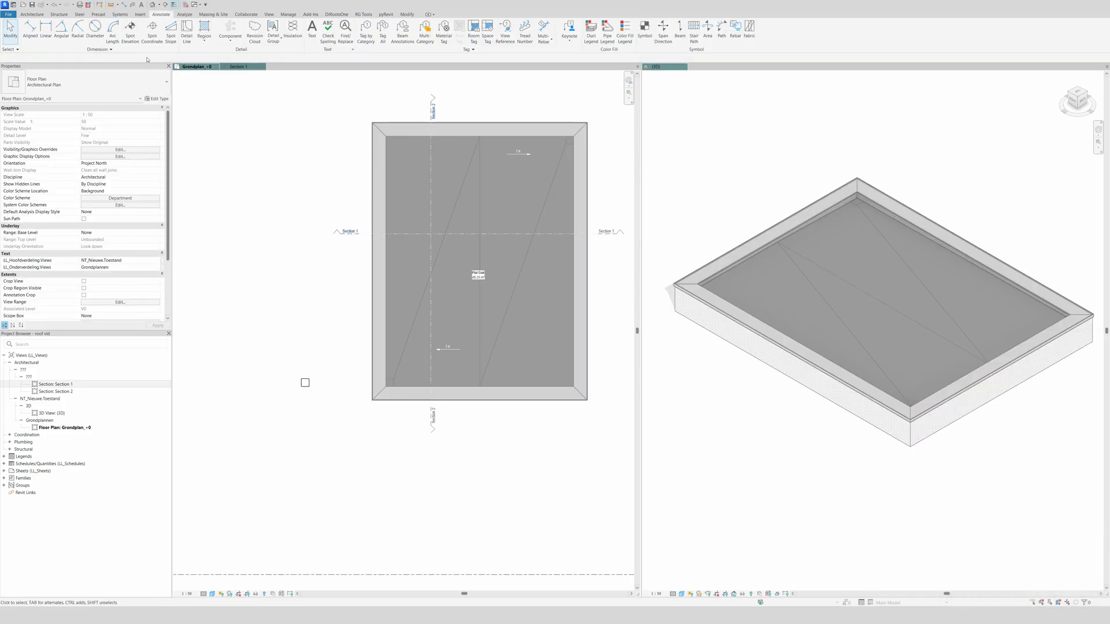
Place new spot slopes on the upper-left and lower-right facets of the roof floor
{"action": "left_click", "coordinate": [170, 32]}
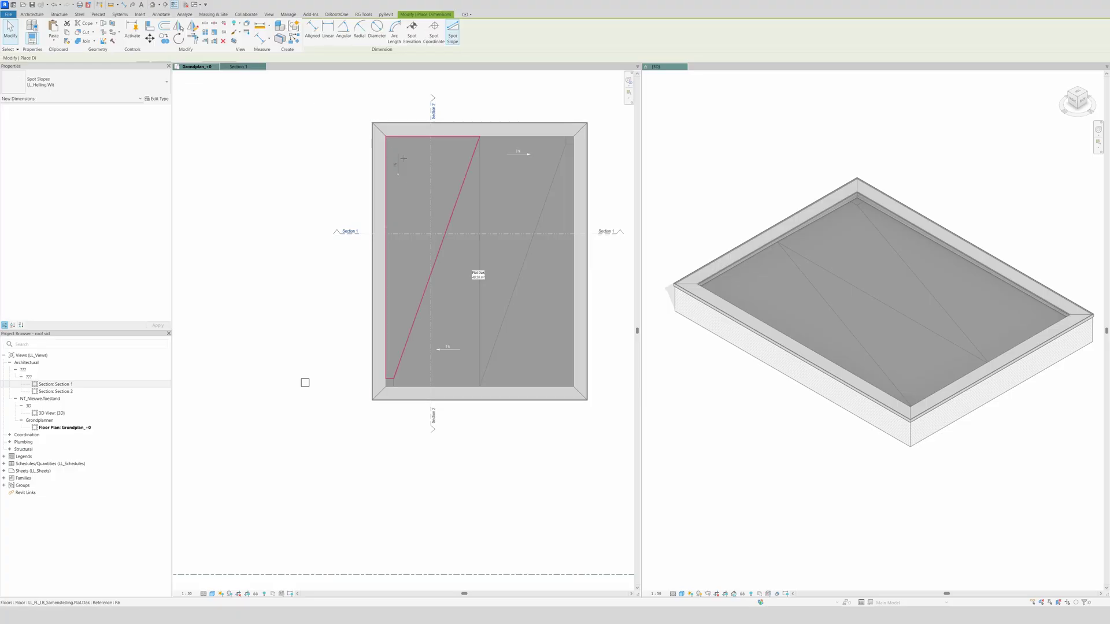
{"action": "left_click", "coordinate": [412, 205]}
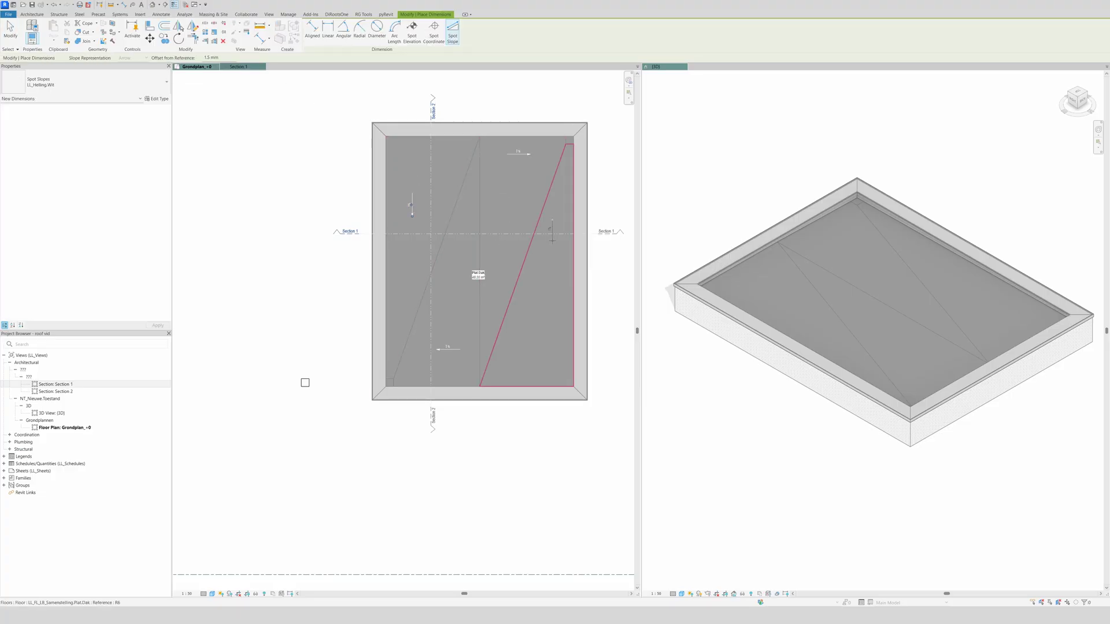
{"action": "left_click", "coordinate": [553, 323]}
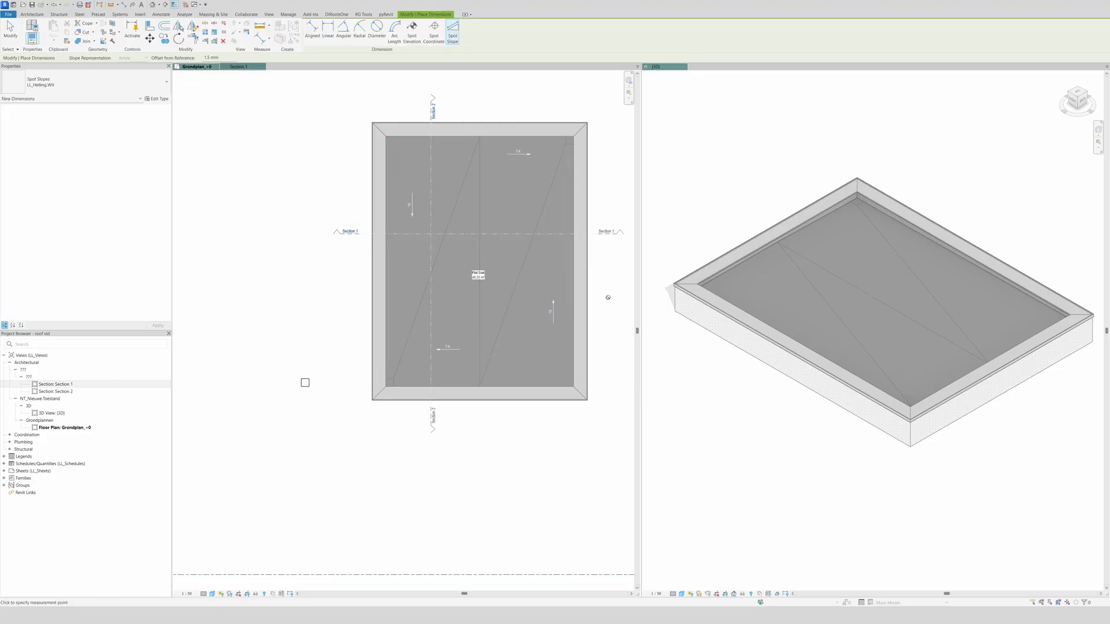
{"action": "key", "text": "Escape"}
{"action": "key", "text": "Escape"}
{"action": "scroll", "coordinate": [515, 386], "scroll_direction": "up", "scroll_amount": 1}
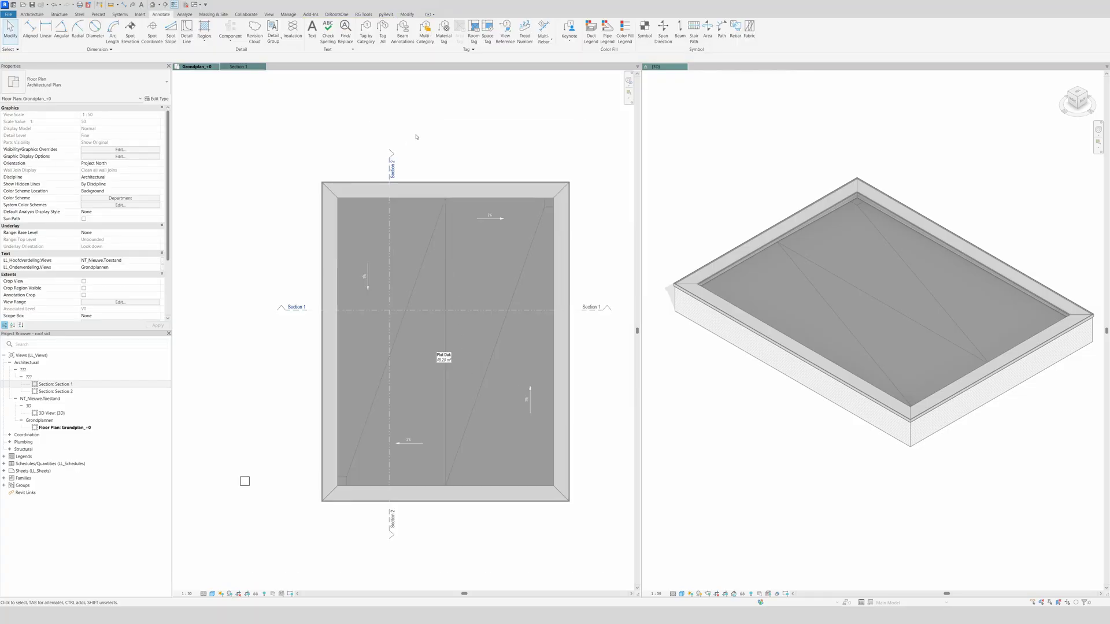
Override the line style of the two diagonal fold lines on the roof floor with the Linework tool
{"action": "left_click", "coordinate": [407, 14]}
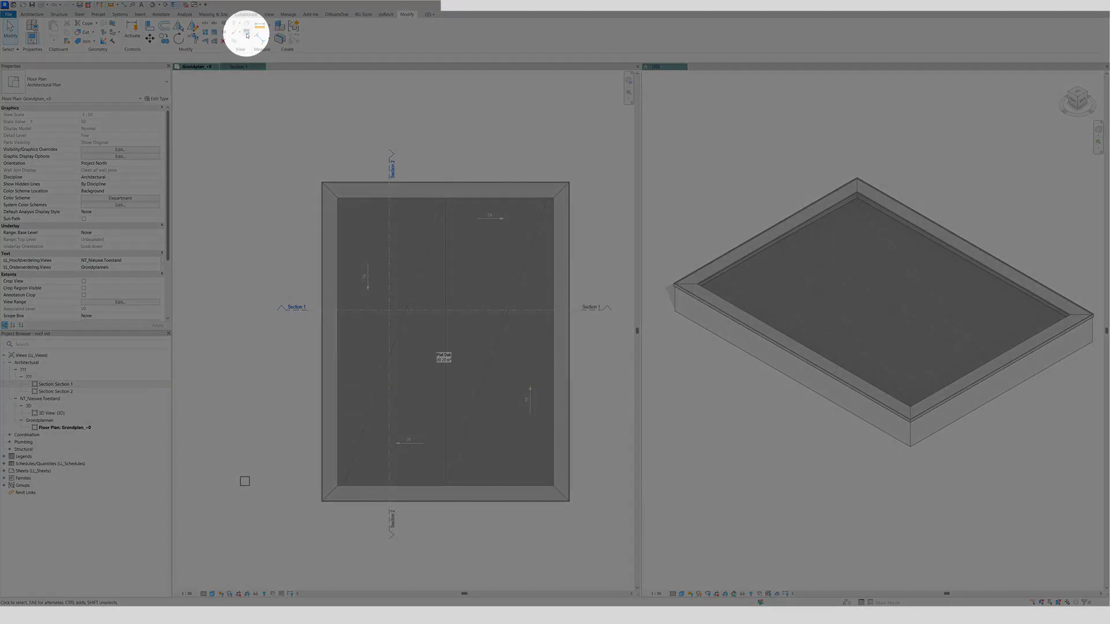
{"action": "left_click", "coordinate": [247, 32]}
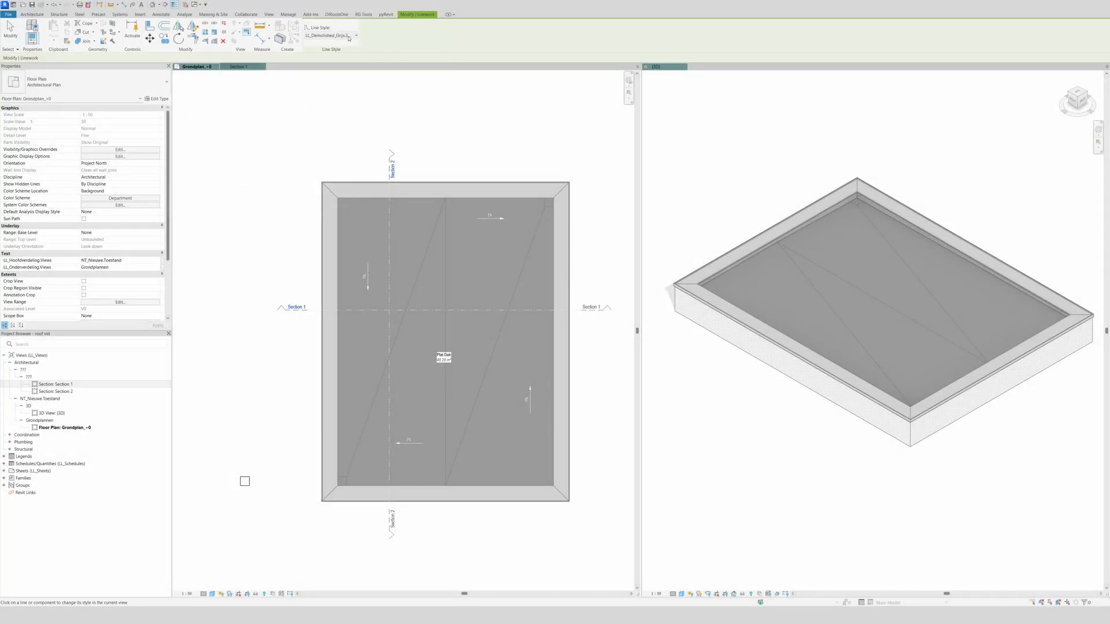
{"action": "left_click", "coordinate": [428, 243]}
{"action": "left_click", "coordinate": [529, 254]}
{"action": "key", "text": "Escape"}
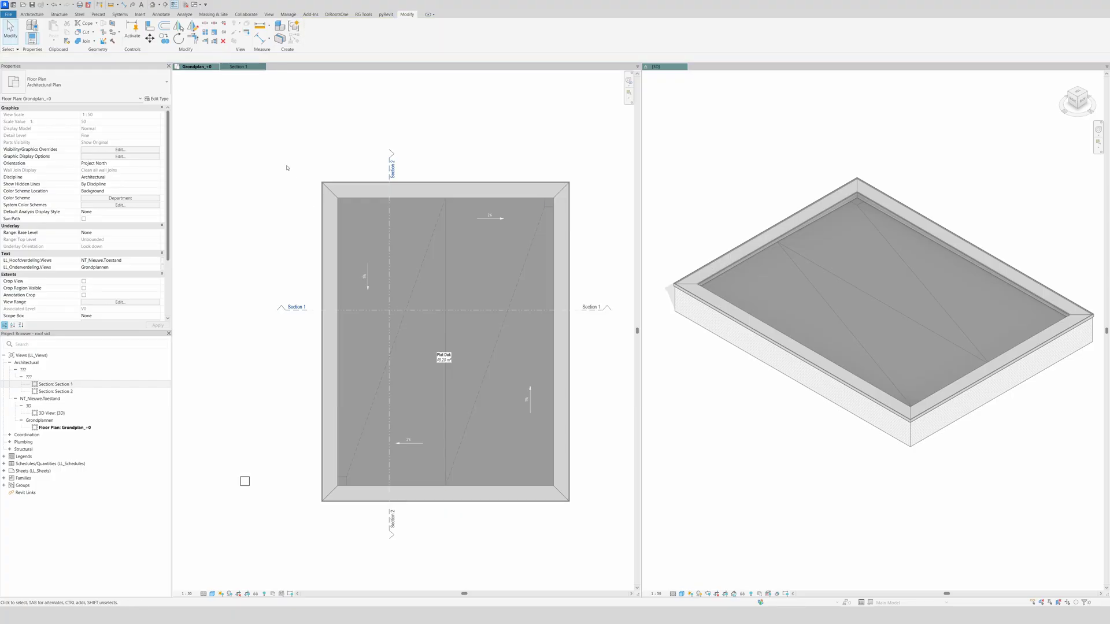
Copy the white arrowhead and its vertical detail line from the LL_ANNO_Overview legend
{"action": "double_click", "coordinate": [23, 456]}
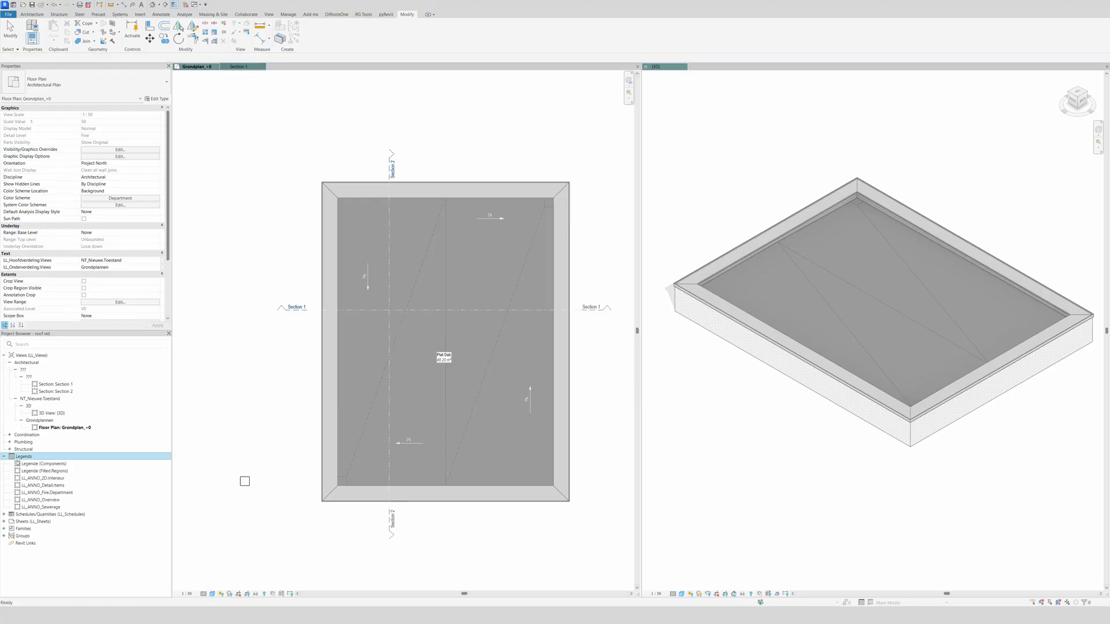
{"action": "left_click", "coordinate": [80, 500]}
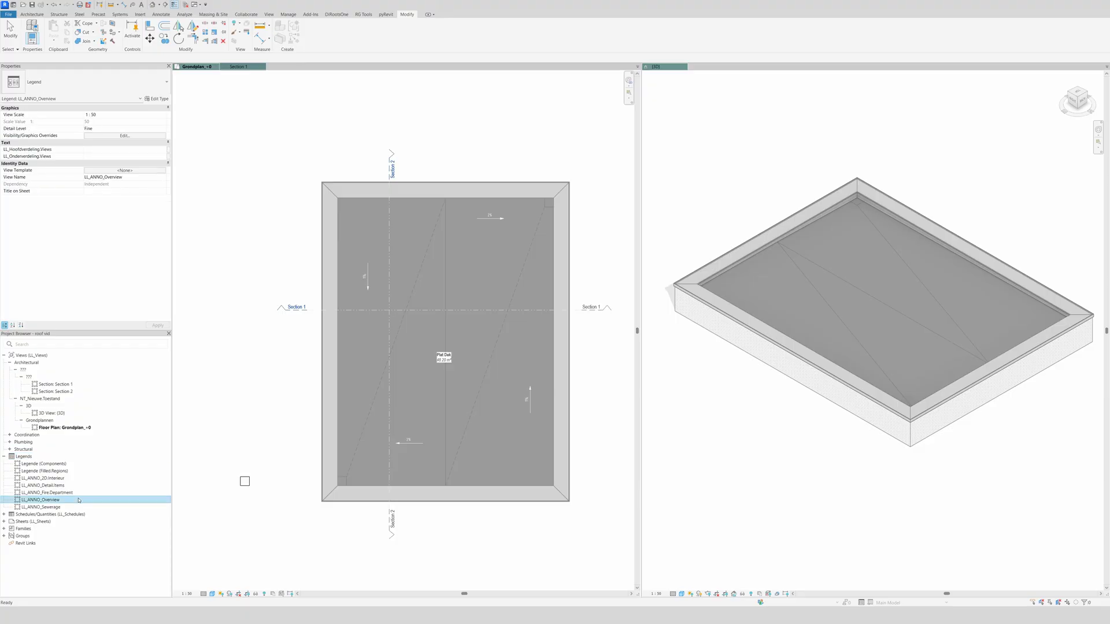
{"action": "scroll", "coordinate": [278, 261], "scroll_direction": "up", "scroll_amount": 5}
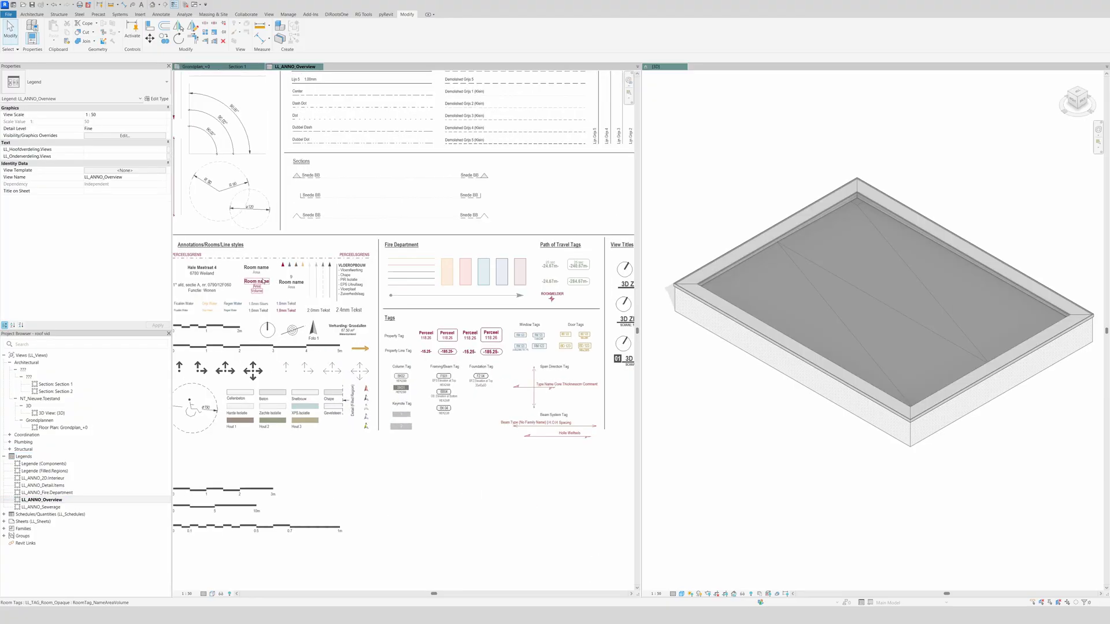
{"action": "scroll", "coordinate": [278, 261], "scroll_direction": "up", "scroll_amount": 1}
{"action": "left_click", "coordinate": [374, 261]}
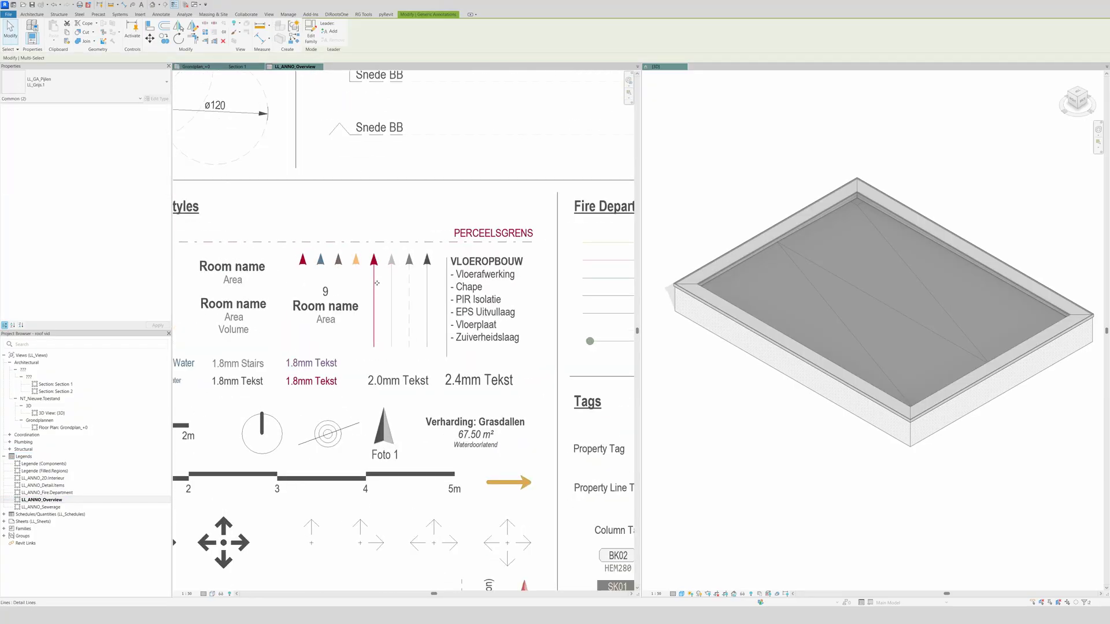
{"action": "key", "text": "Escape"}
{"action": "left_click", "coordinate": [369, 262]}
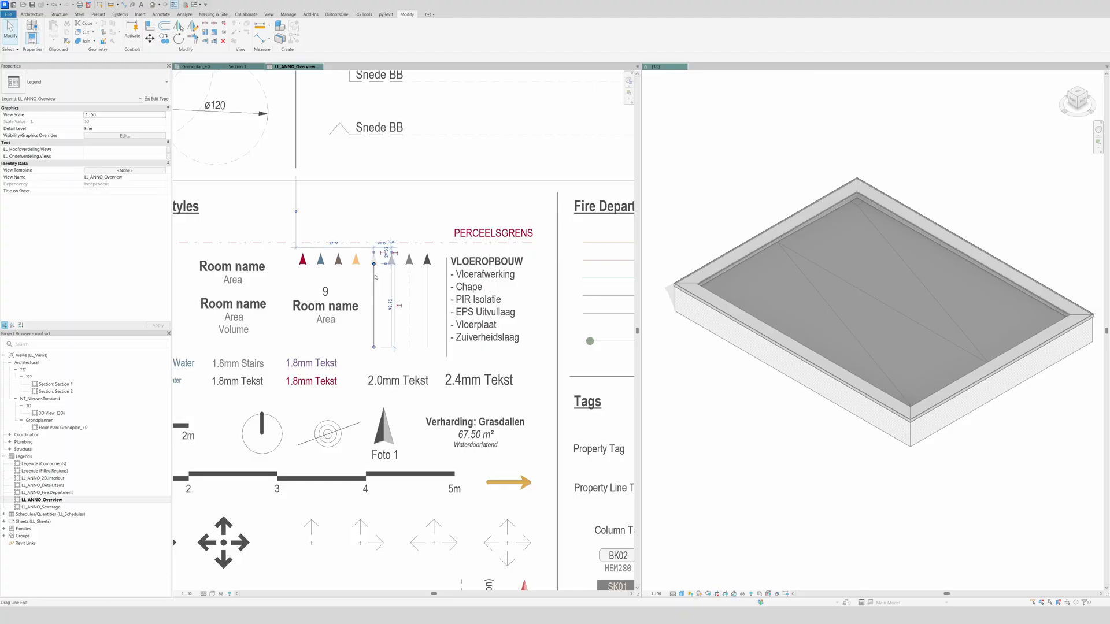
{"action": "left_click", "coordinate": [373, 260], "text": "ctrl"}
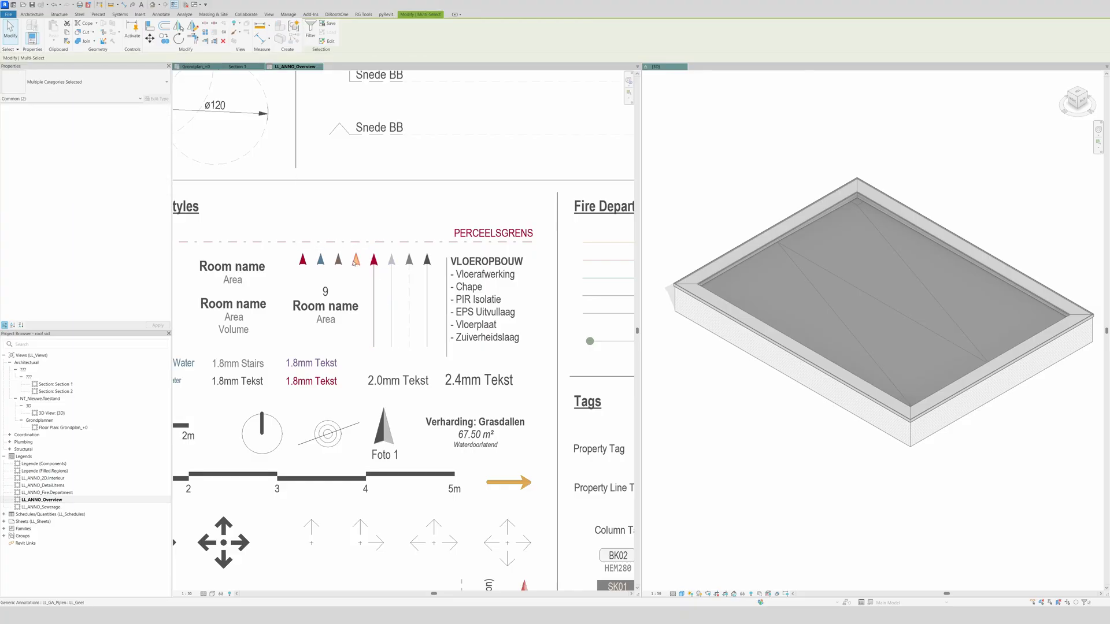
{"action": "key", "text": "Delete"}
Paste the arrow into the Grondplan_+0 floor plan and group its arrowhead and line as LL_Arrow.Roof
{"action": "left_click", "coordinate": [319, 67]}
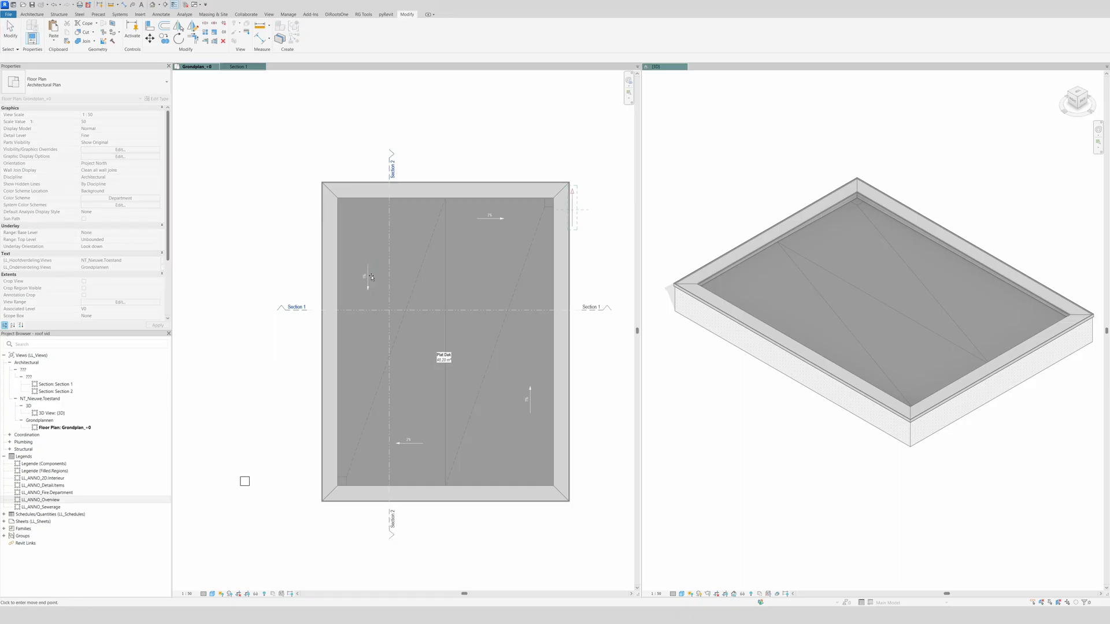
{"action": "left_click", "coordinate": [359, 379]}
{"action": "scroll", "coordinate": [353, 353], "scroll_direction": "up", "scroll_amount": 3}
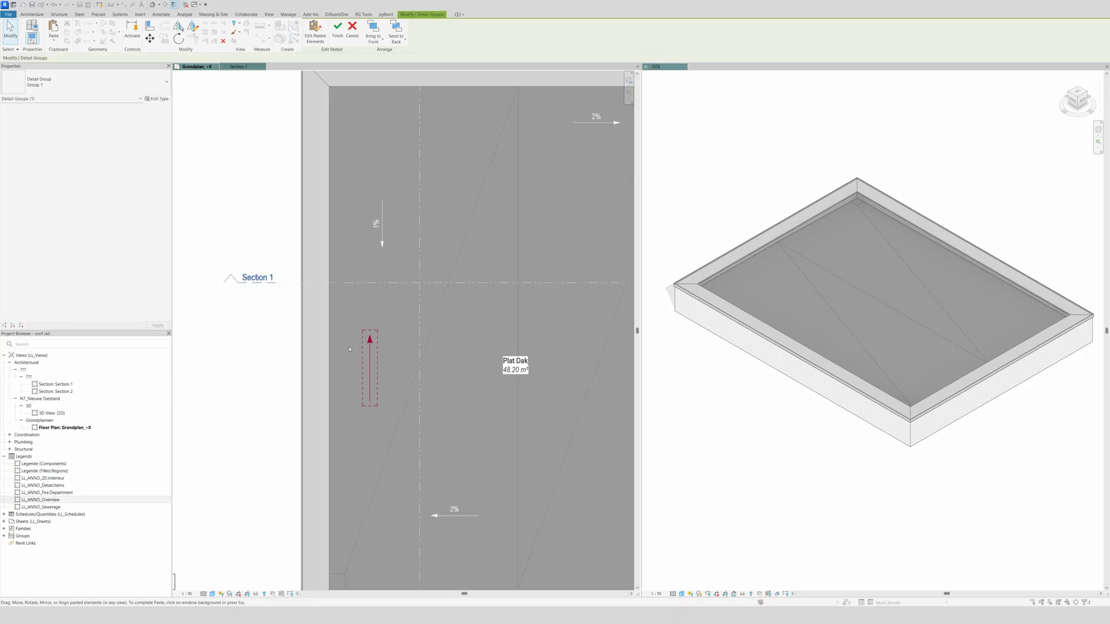
{"action": "left_click", "coordinate": [382, 306]}
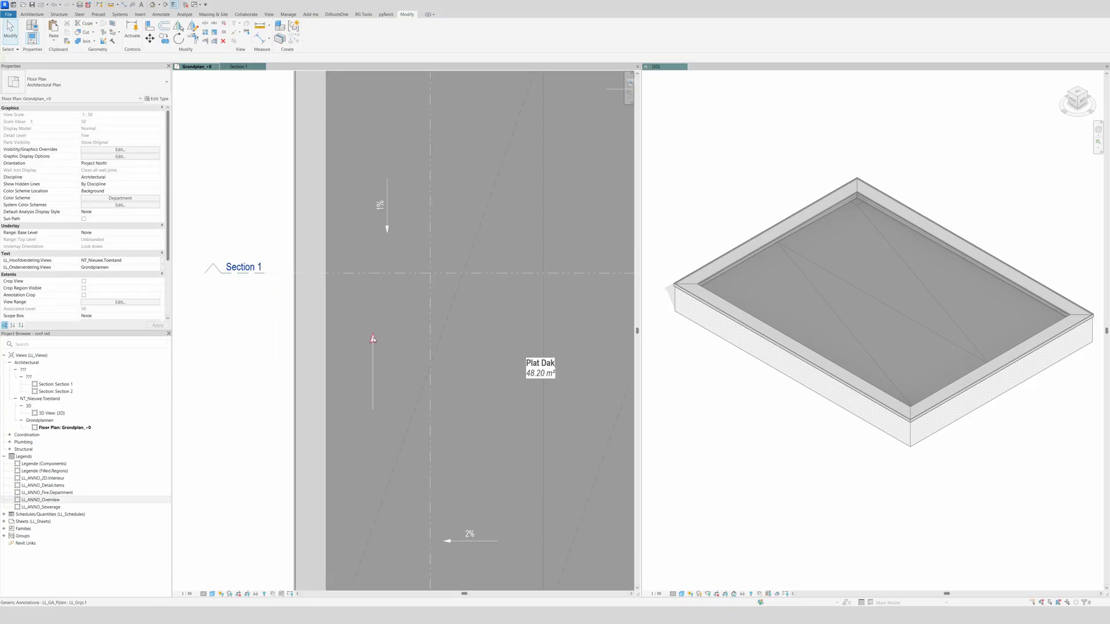
{"action": "left_click", "coordinate": [376, 358]}
{"action": "left_click", "coordinate": [376, 359], "text": "ctrl"}
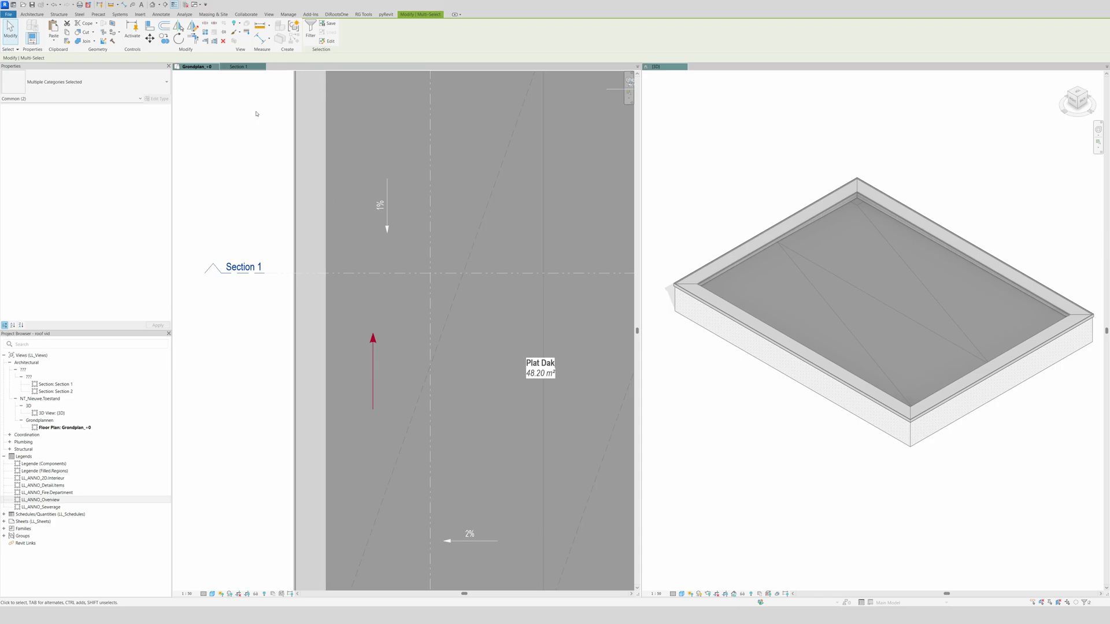
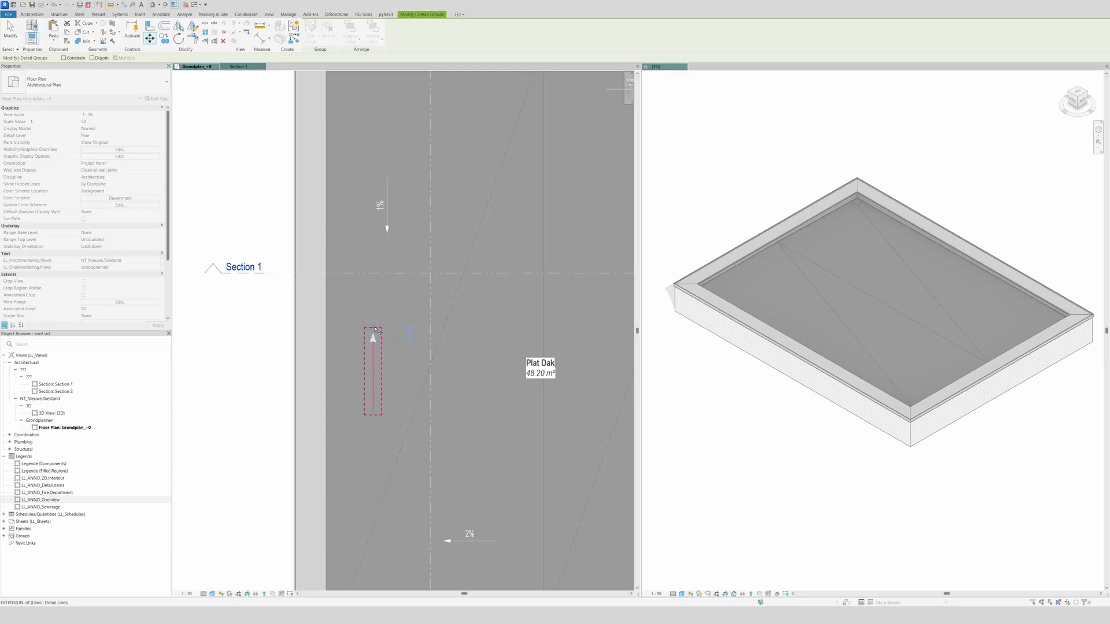
Move the arrow group by its tip onto the left diagonal fold line, near the lower-left drain
{"action": "left_click", "coordinate": [373, 334]}
{"action": "scroll", "coordinate": [457, 310], "scroll_direction": "down", "scroll_amount": 3}
{"action": "scroll", "coordinate": [509, 248], "scroll_direction": "up", "scroll_amount": 4}
{"action": "left_click", "coordinate": [451, 376]}
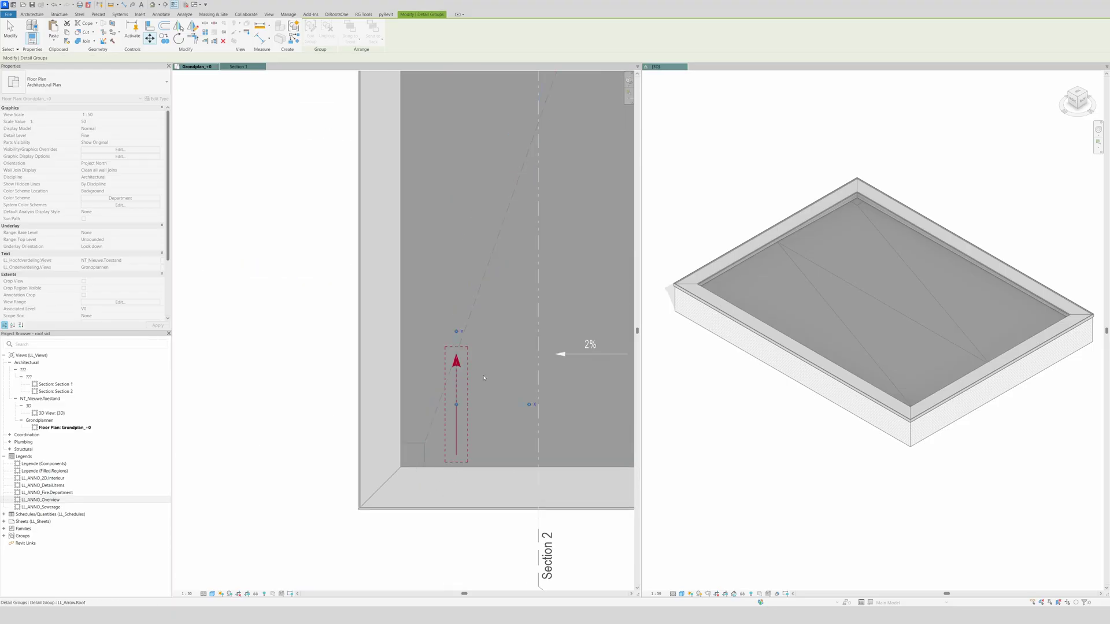
Rotate the arrow group about its tip so it lies along the left diagonal, pointing down to the lower-left drain
{"action": "key", "text": "r"}
{"action": "key", "text": "o"}
{"action": "left_click_drag", "start_coordinate": [484, 376], "coordinate": [457, 411]}
{"action": "left_click", "coordinate": [457, 411]}
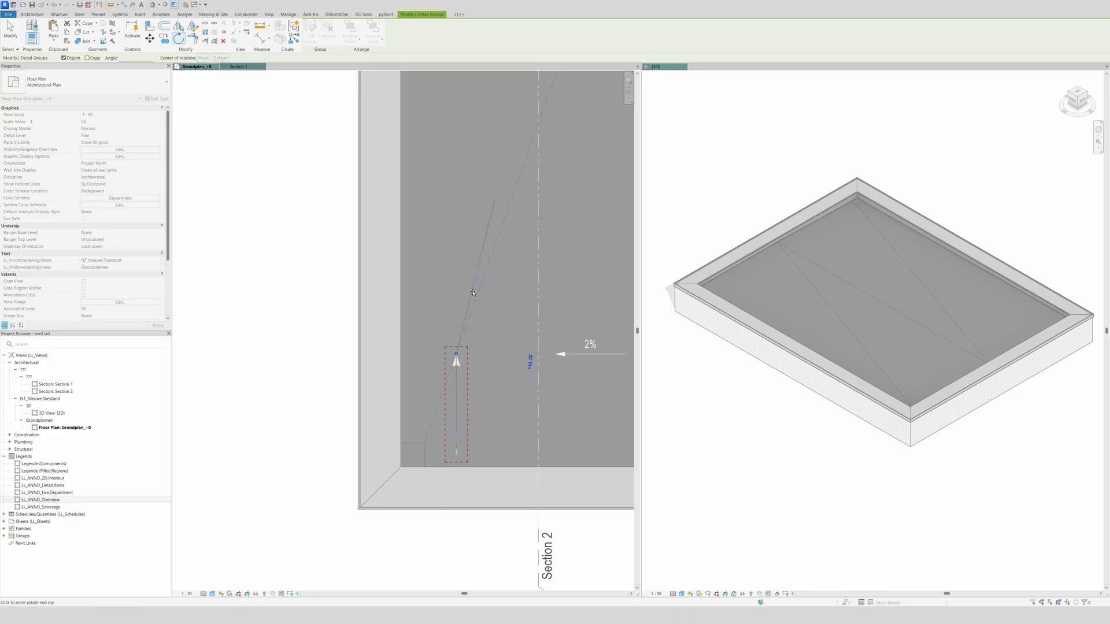
{"action": "left_click", "coordinate": [480, 279]}
{"action": "key", "text": "Escape"}
Edit the LL_Arrow.Roof group to shorten the arrow's line
{"action": "double_click", "coordinate": [479, 282]}
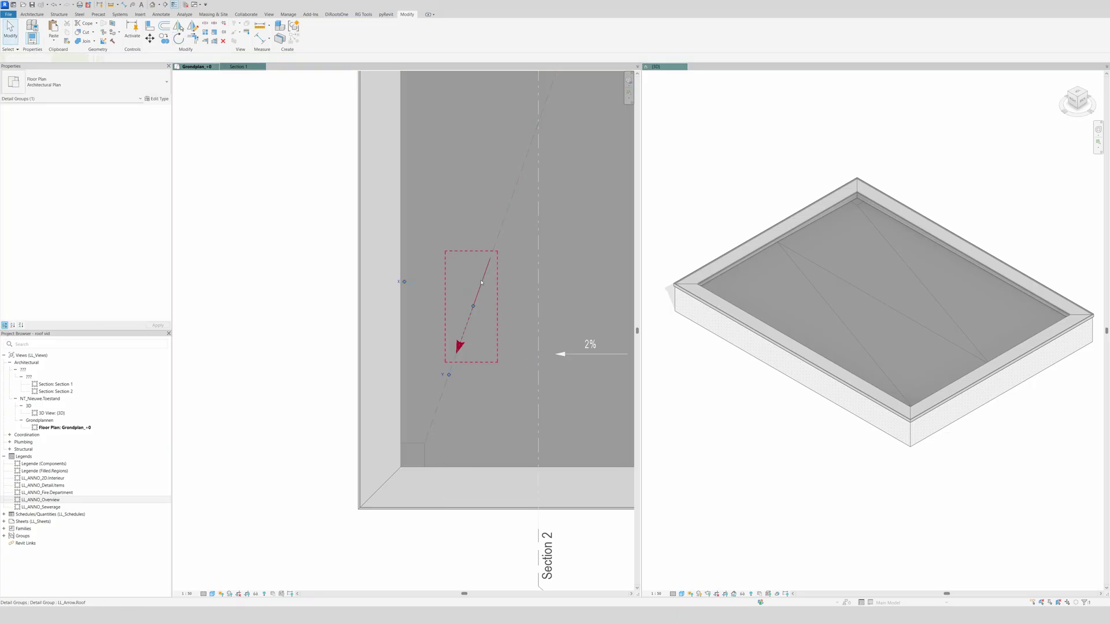
{"action": "left_click", "coordinate": [475, 299]}
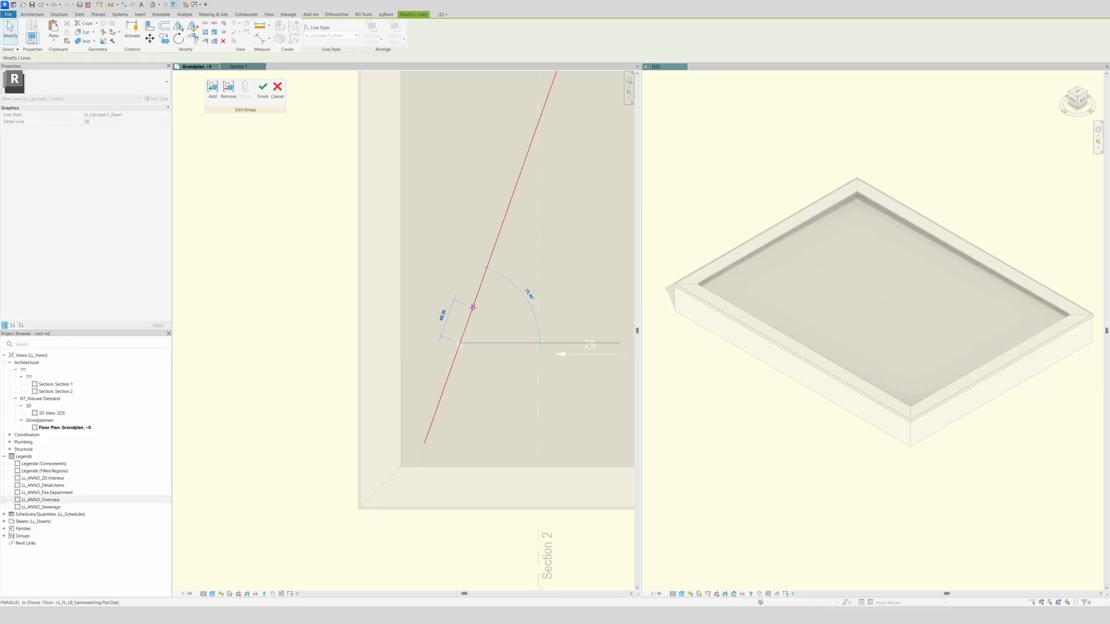
{"action": "key", "text": "Delete"}
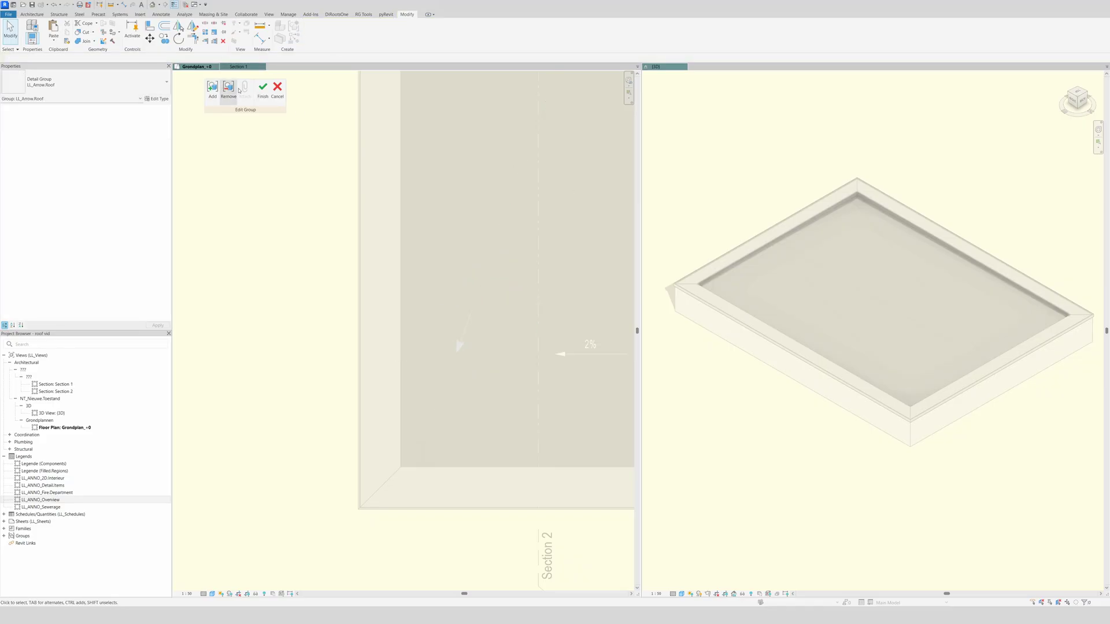
{"action": "left_click", "coordinate": [263, 88]}
Copy the arrow group to the upper end of the left diagonal and the lower end of the right diagonal
{"action": "scroll", "coordinate": [318, 395], "scroll_direction": "down", "scroll_amount": 1}
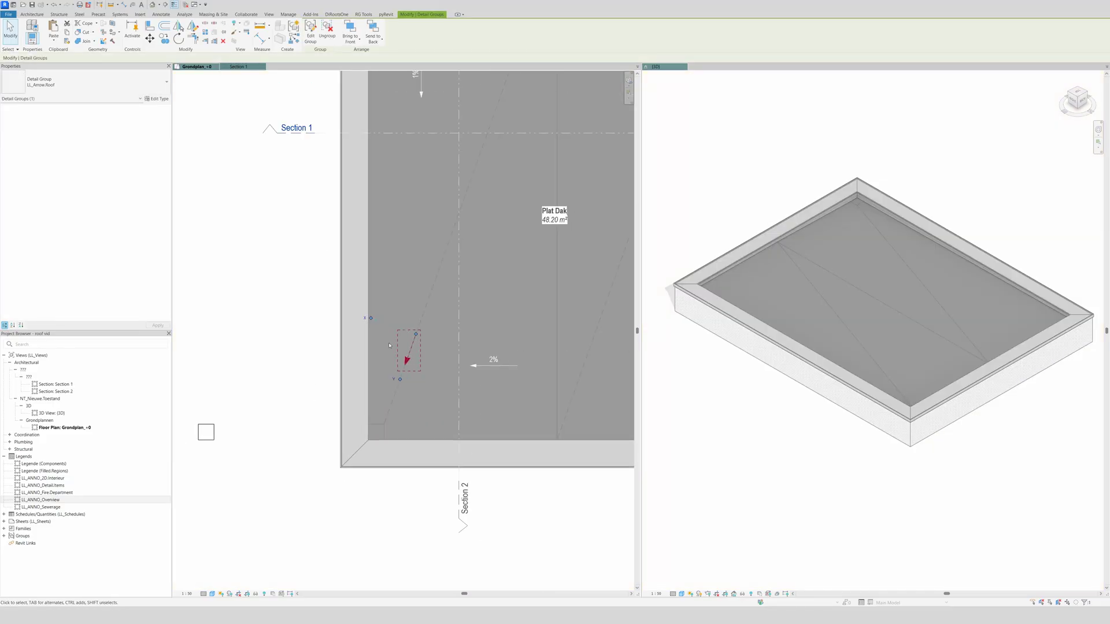
{"action": "key", "text": "c"}
{"action": "key", "text": "o"}
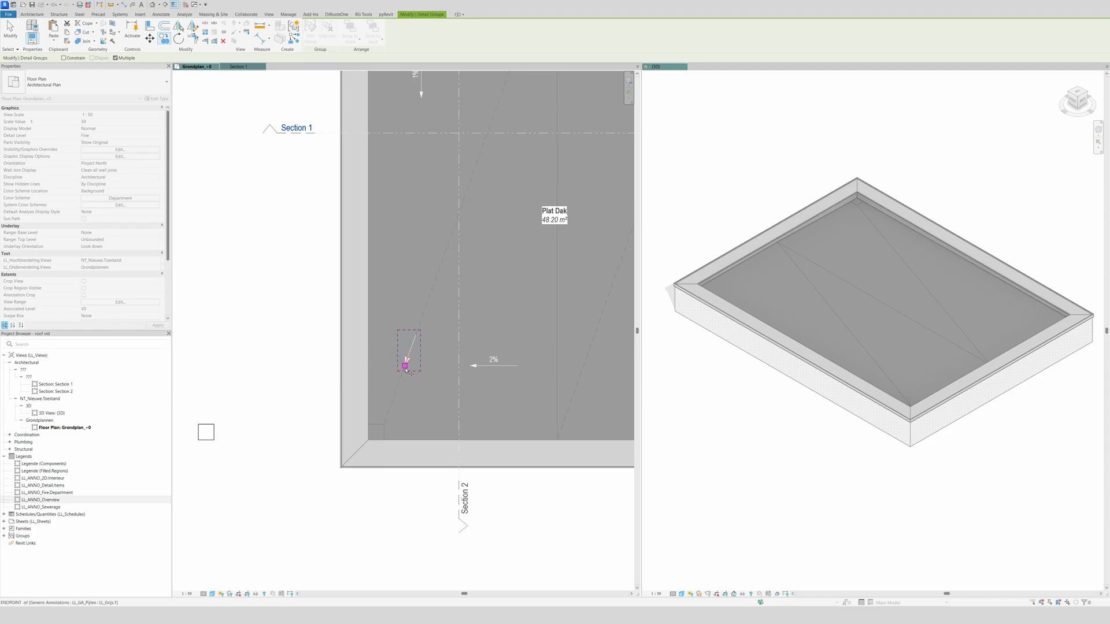
{"action": "scroll", "coordinate": [395, 466], "scroll_direction": "down", "scroll_amount": 1}
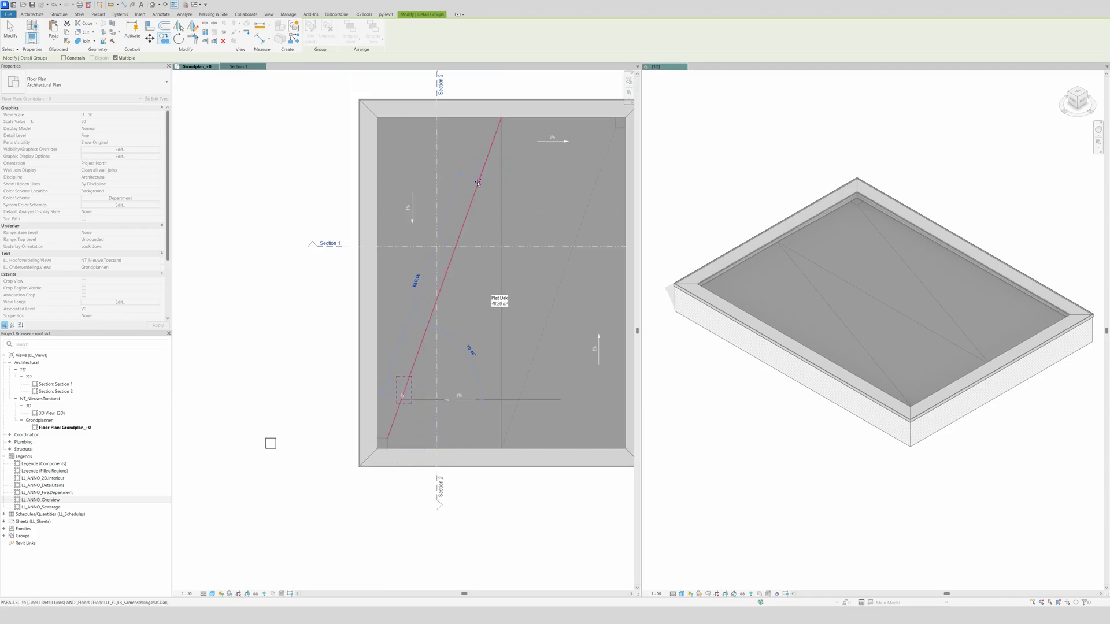
{"action": "scroll", "coordinate": [394, 374], "scroll_direction": "down", "scroll_amount": 1}
{"action": "scroll", "coordinate": [464, 414], "scroll_direction": "up", "scroll_amount": 4}
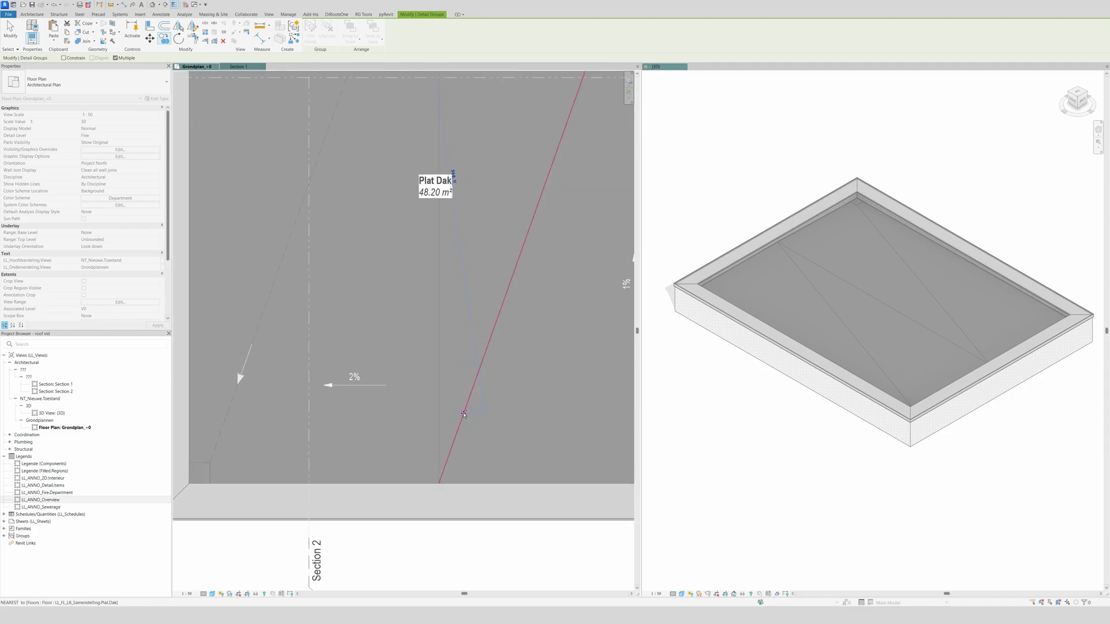
{"action": "left_click", "coordinate": [469, 402]}
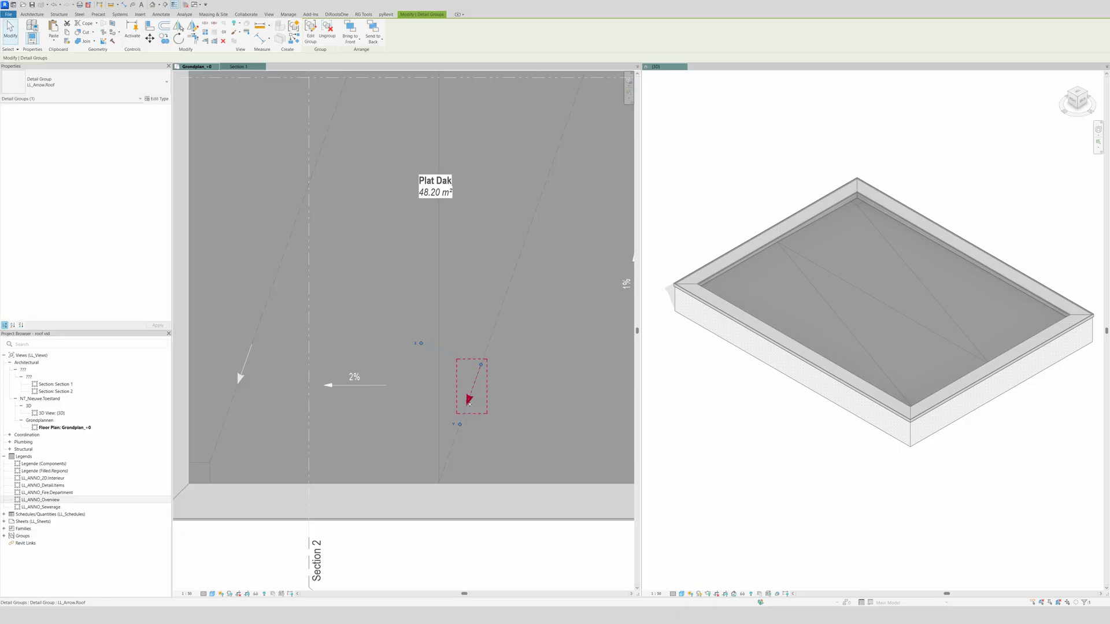
Rotate the arrow copy on the right diagonal about its tip so it points up toward the upper-right drain
{"action": "key", "text": "r"}
{"action": "key", "text": "o"}
{"action": "scroll", "coordinate": [468, 400], "scroll_direction": "up", "scroll_amount": 1}
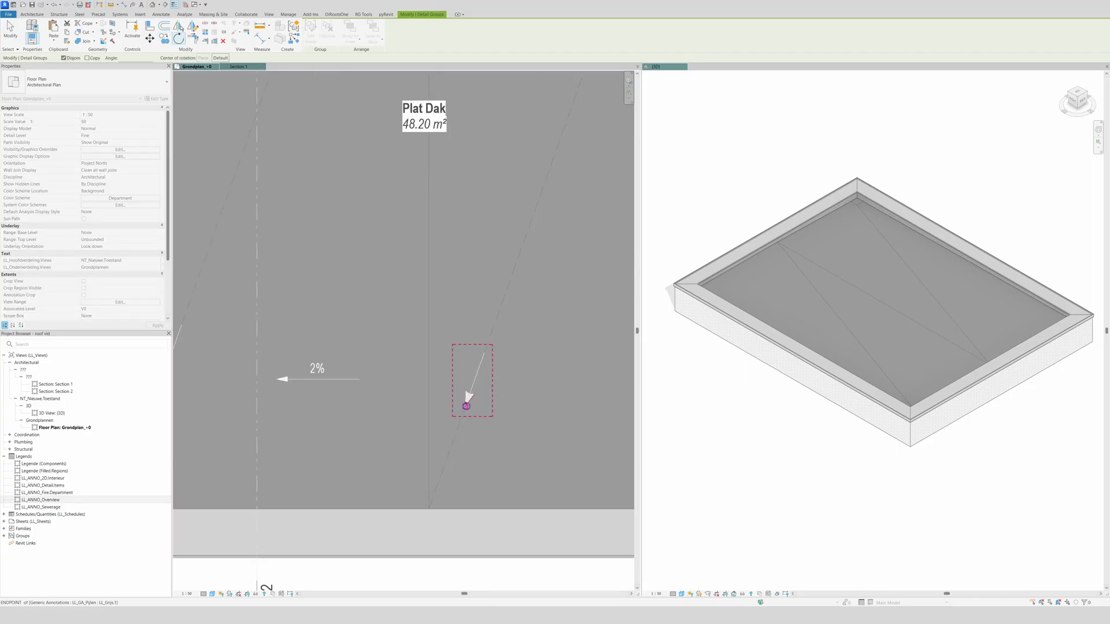
{"action": "left_click_drag", "start_coordinate": [476, 386], "coordinate": [465, 406]}
{"action": "left_click", "coordinate": [468, 392]}
{"action": "left_click", "coordinate": [504, 411]}
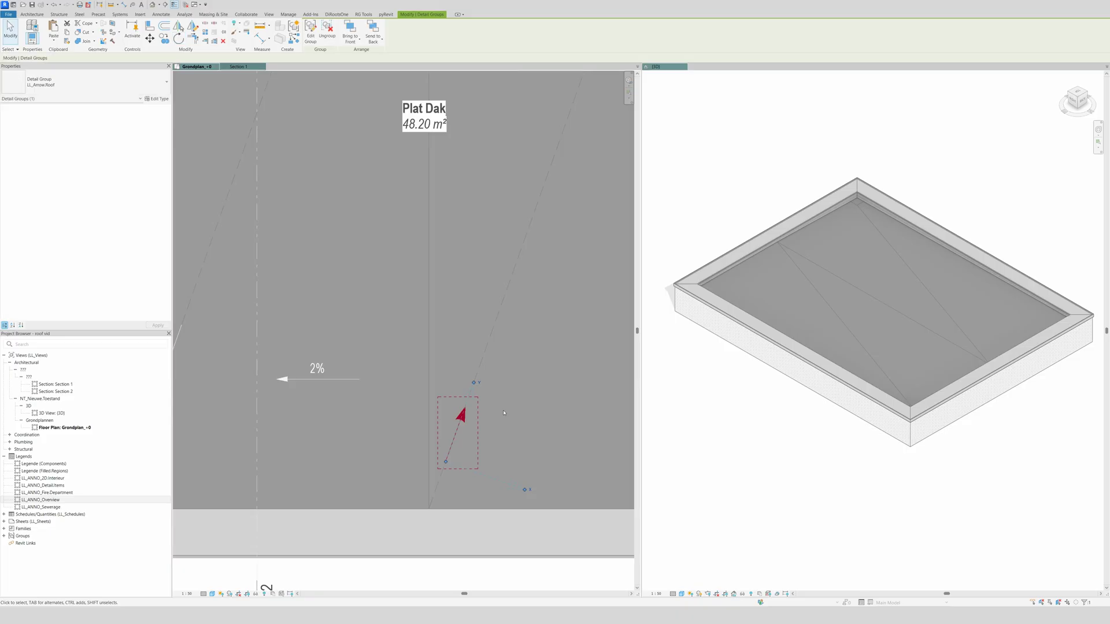
Move the rotated arrow by its tip farther up the right diagonal fold line
{"action": "key", "text": "m"}
{"action": "key", "text": "v"}
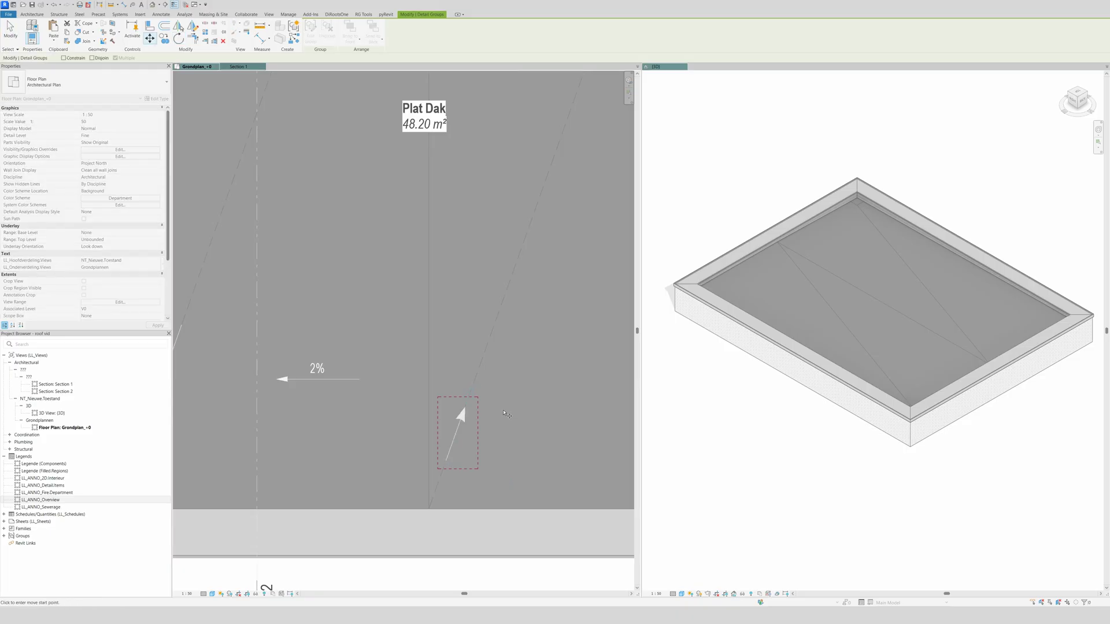
{"action": "left_click", "coordinate": [465, 408]}
{"action": "left_click", "coordinate": [496, 327]}
{"action": "scroll", "coordinate": [420, 450], "scroll_direction": "down", "scroll_amount": 5}
{"action": "scroll", "coordinate": [420, 450], "scroll_direction": "up", "scroll_amount": 1}
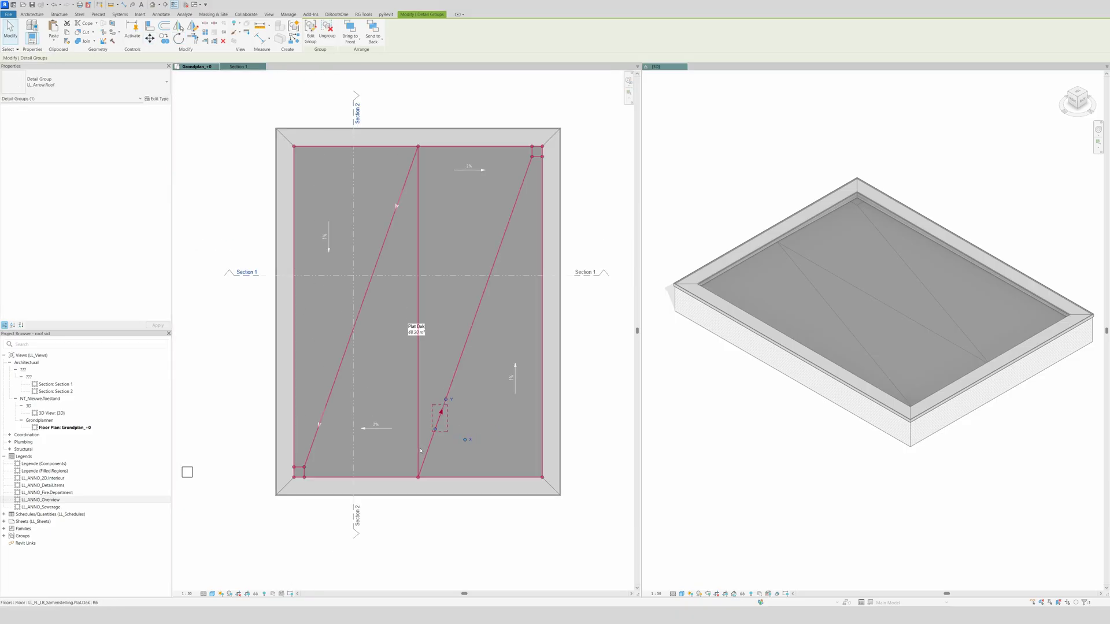
Copy the upward-pointing arrow along the right diagonal to its upper end, near the upper-right drain
{"action": "key", "text": "m"}
{"action": "key", "text": "v"}
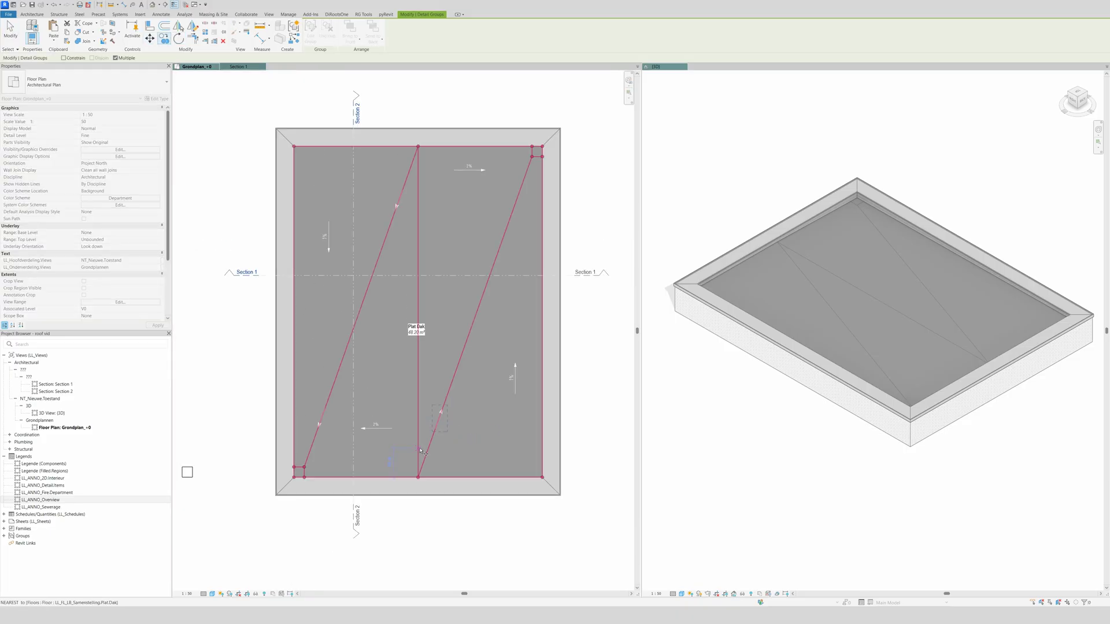
{"action": "left_click", "coordinate": [442, 409]}
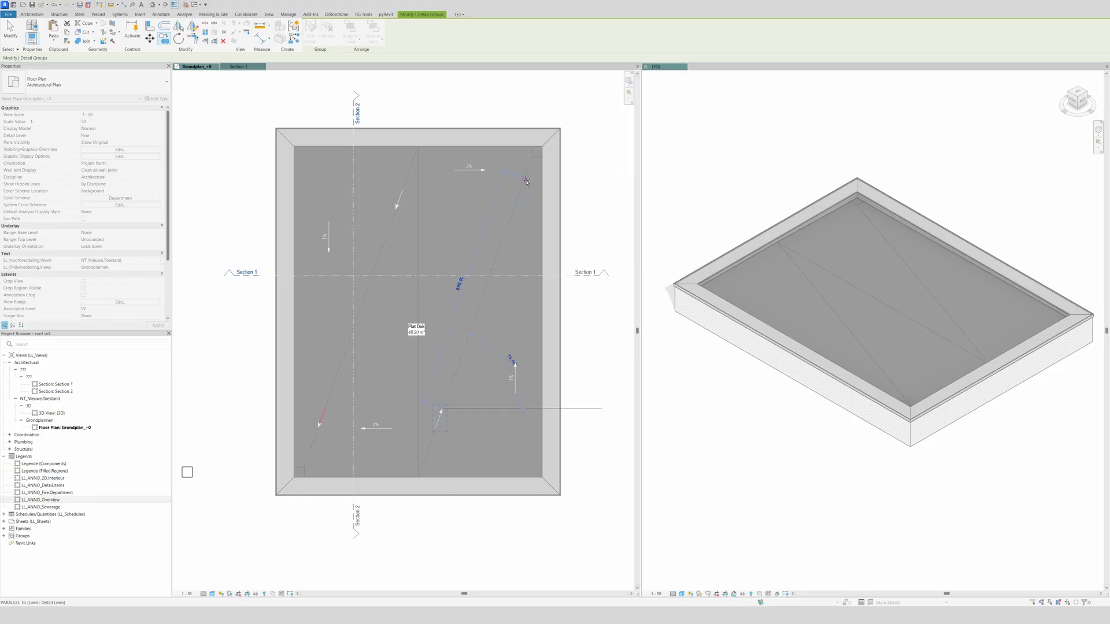
{"action": "left_click", "coordinate": [515, 255]}
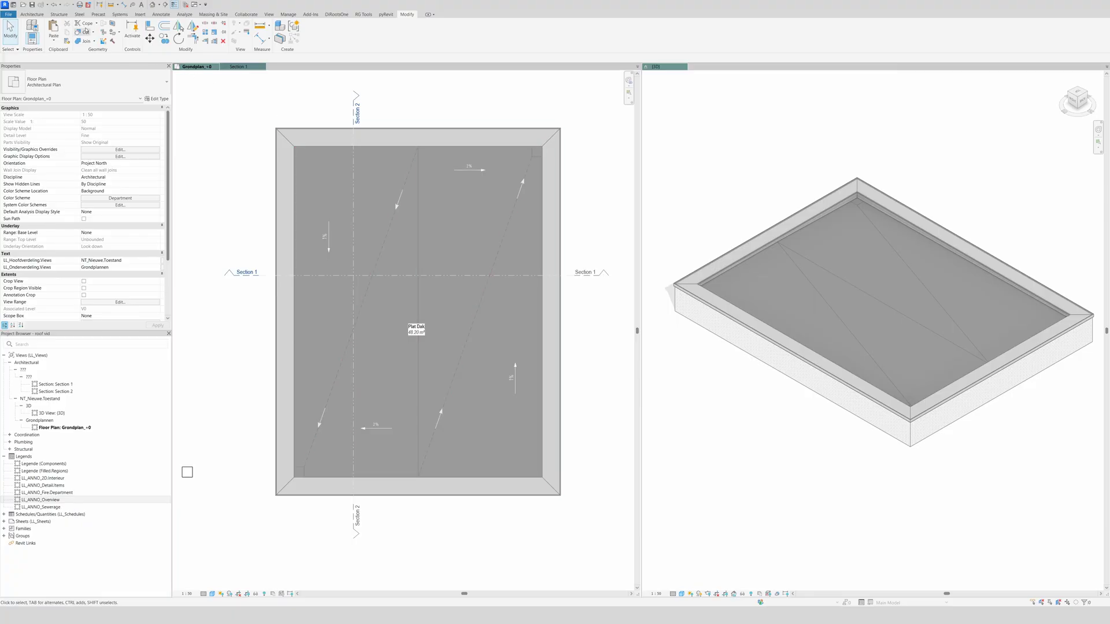
Place spot elevations without leaders at the midpoints of the roof floor's upper and lower edges and at its upper-left and lower-right corners
{"action": "left_click", "coordinate": [32, 14]}
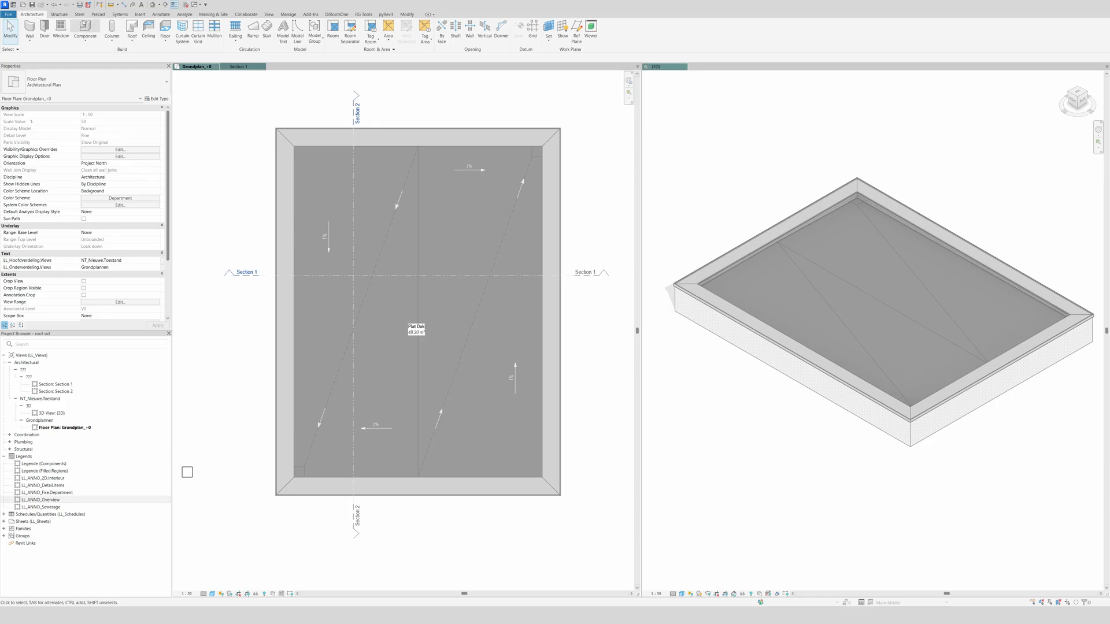
{"action": "left_click", "coordinate": [161, 15]}
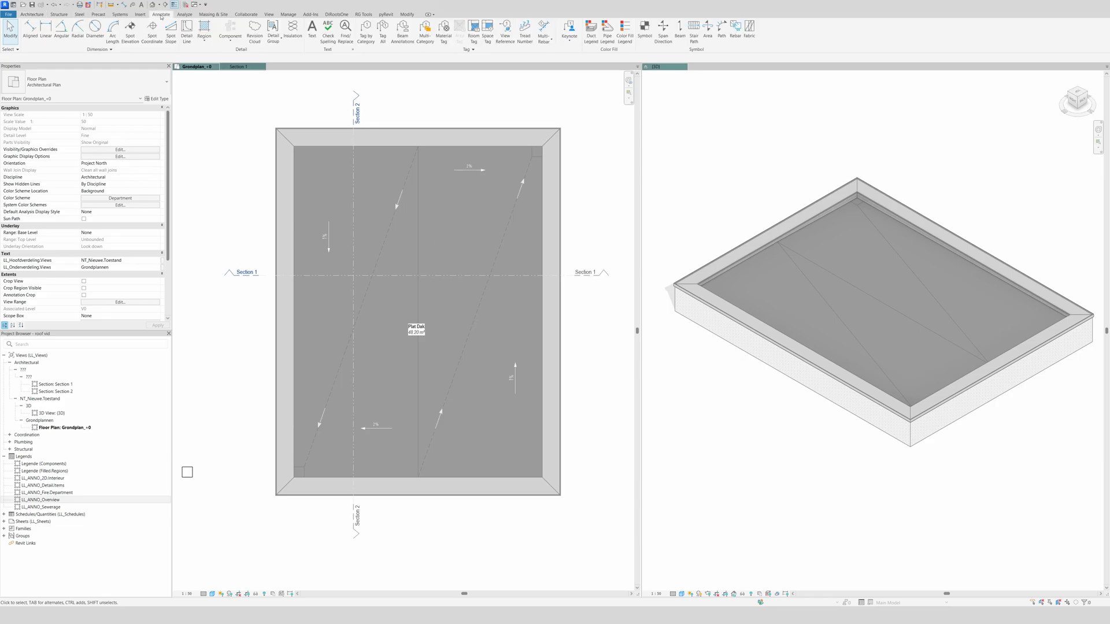
{"action": "left_click", "coordinate": [130, 29]}
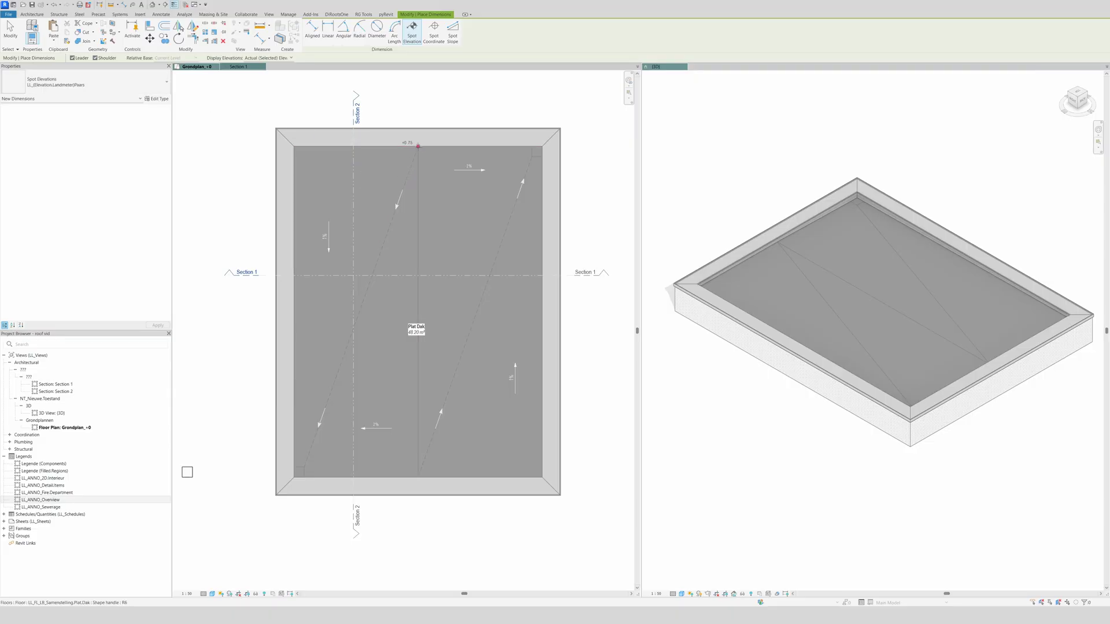
{"action": "left_click", "coordinate": [417, 146]}
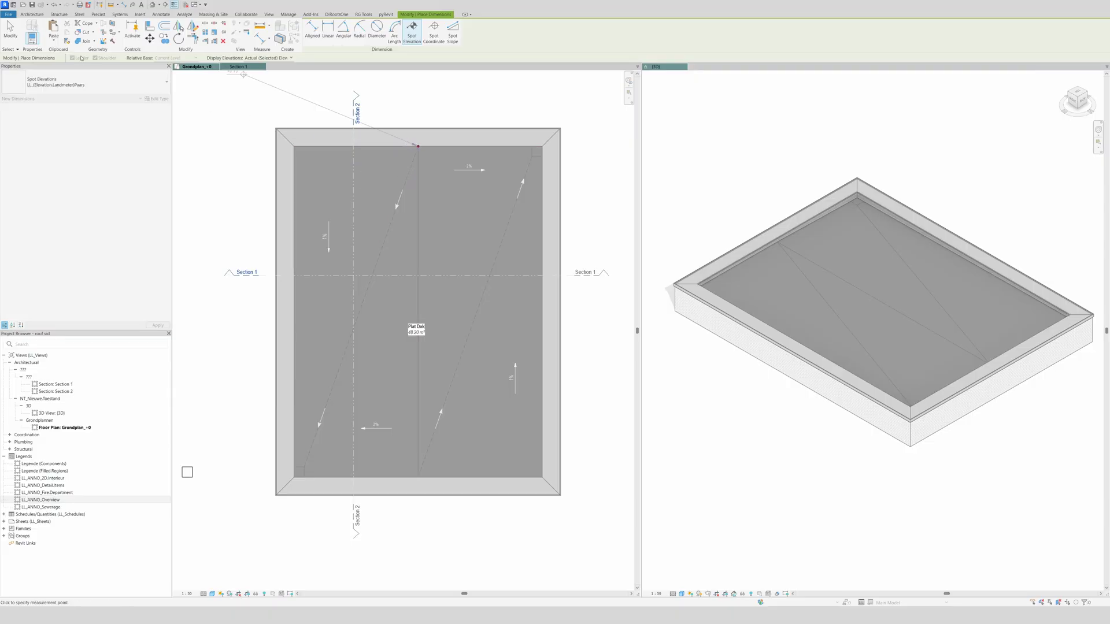
{"action": "key", "text": "Escape"}
{"action": "left_click", "coordinate": [293, 146]}
{"action": "left_click", "coordinate": [293, 146]}
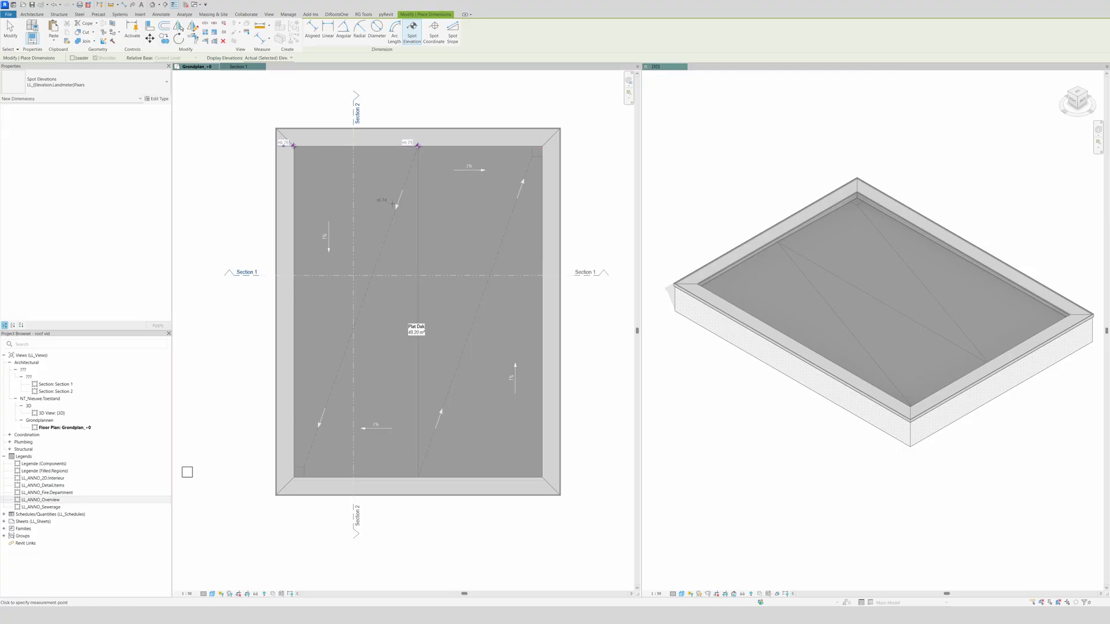
{"action": "left_click", "coordinate": [418, 478]}
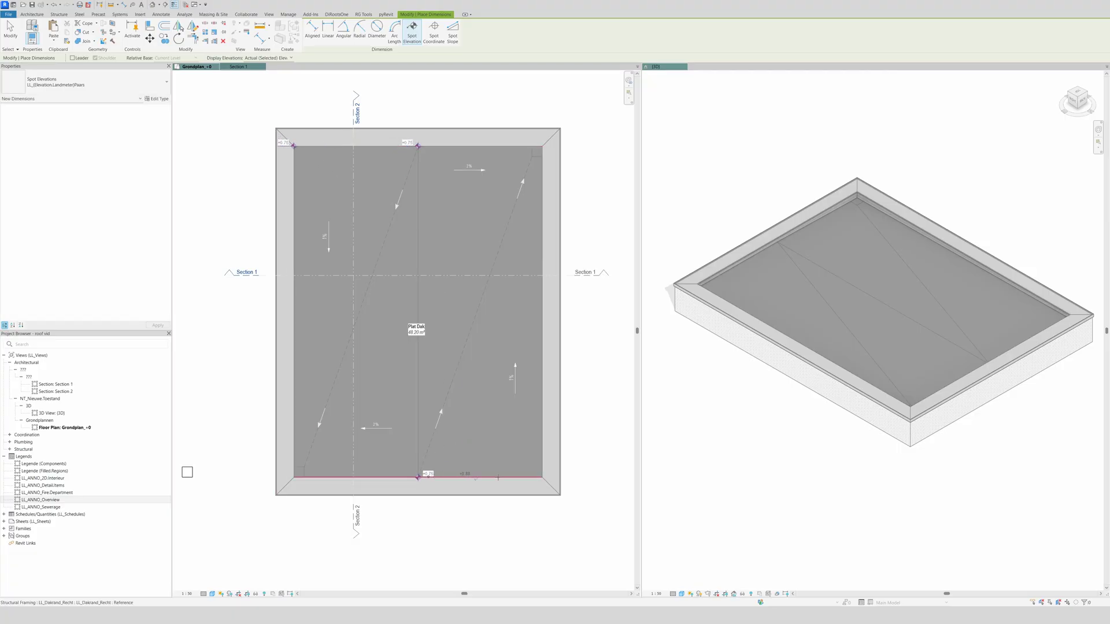
{"action": "left_click", "coordinate": [539, 478]}
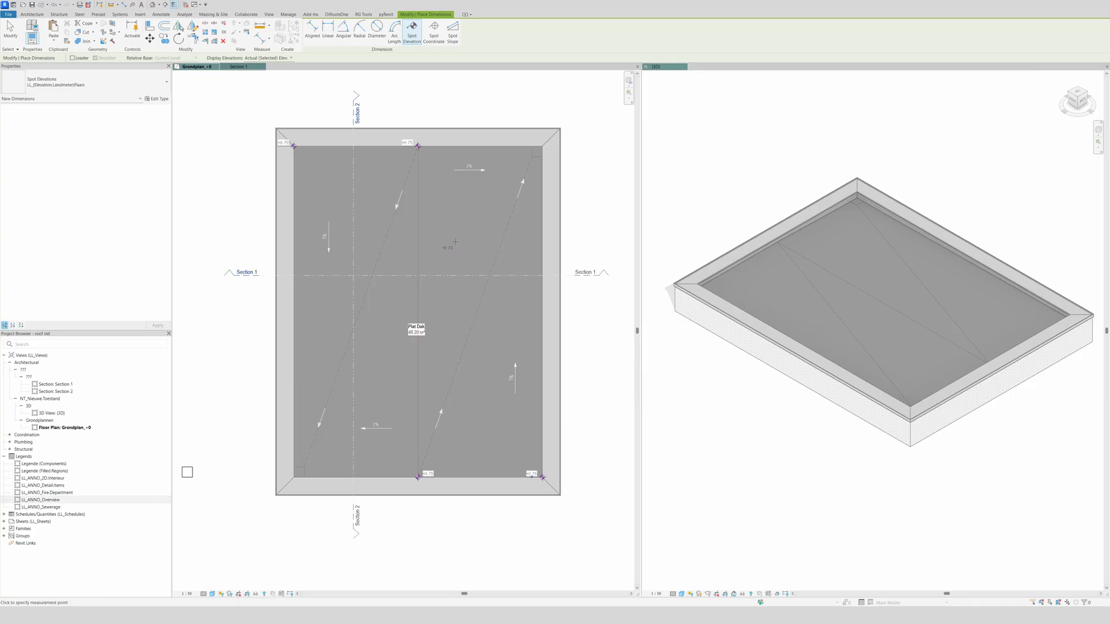
Place spot elevations at the inner corners of both drain areas, along each diagonal fold, and mid-length on the central ridge line
{"action": "left_click", "coordinate": [532, 156]}
{"action": "left_click", "coordinate": [305, 466]}
{"action": "left_click", "coordinate": [361, 305]}
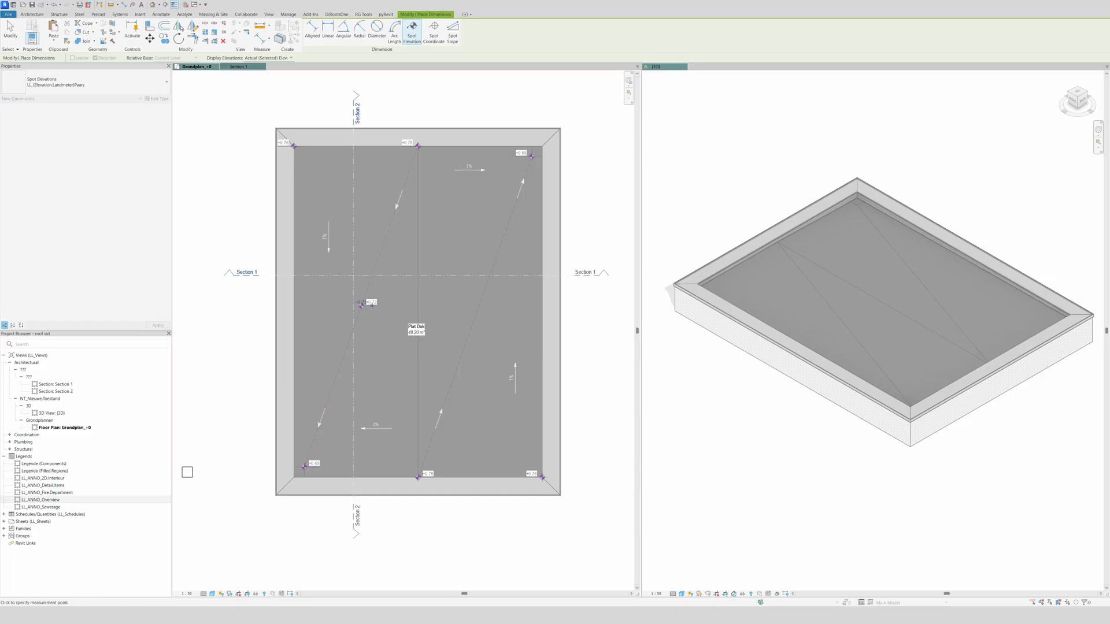
{"action": "left_click", "coordinate": [483, 297]}
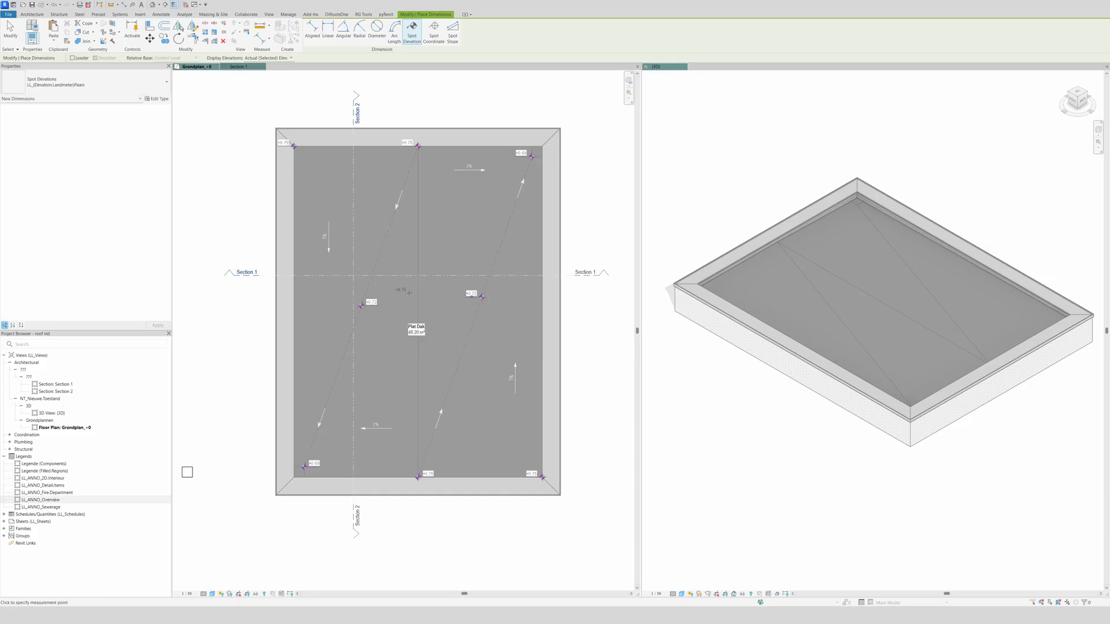
{"action": "left_click", "coordinate": [419, 288]}
Place a spot elevation of type LL_(Elevation.Landmeter)Zwart on each of the four raised roof edges
{"action": "left_click", "coordinate": [87, 83]}
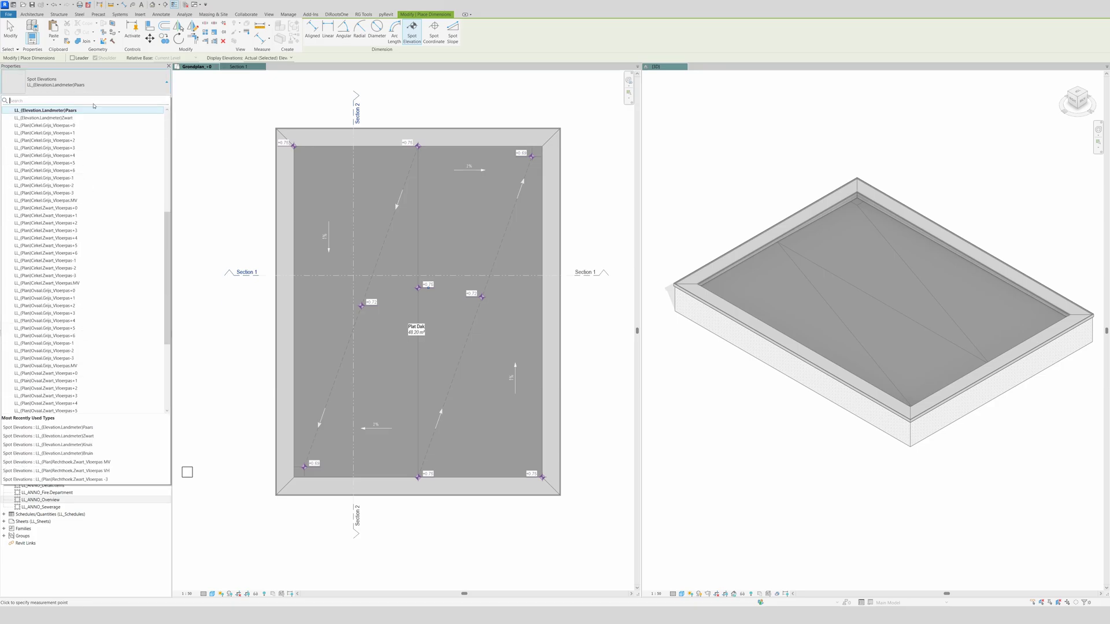
{"action": "left_click", "coordinate": [52, 163]}
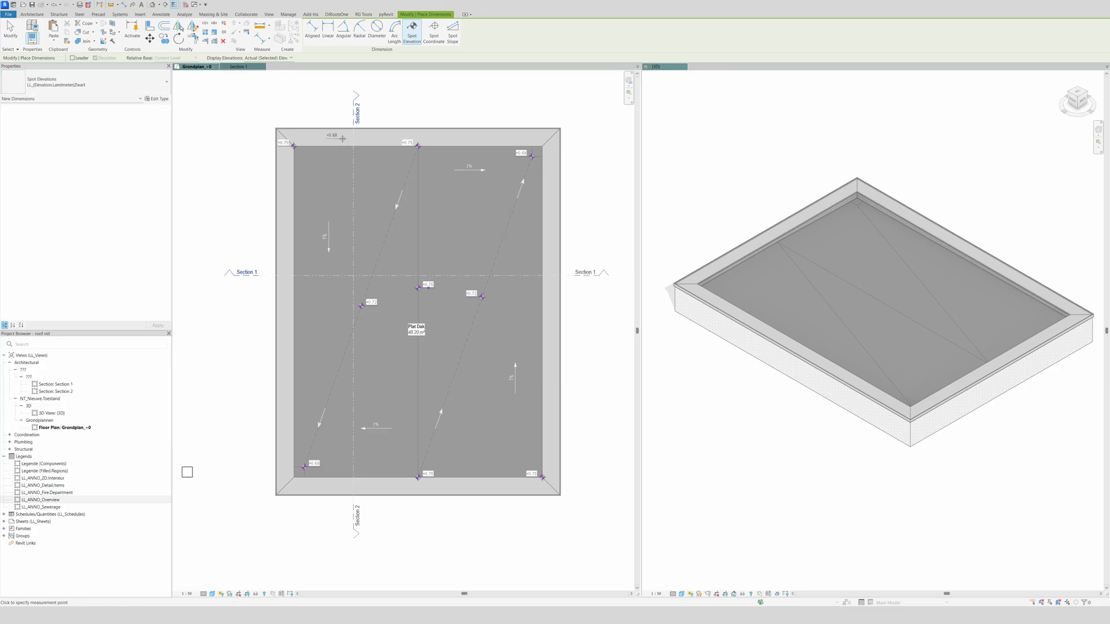
{"action": "left_click", "coordinate": [343, 139]}
{"action": "left_click", "coordinate": [549, 322]}
{"action": "left_click", "coordinate": [283, 351]}
{"action": "left_click", "coordinate": [462, 487]}
{"action": "key", "text": "Escape"}
{"action": "key", "text": "Escape"}
Dimension the roof's overall width across the lower part, plus a parallel string for both side edges and the floor between them
{"action": "key", "text": "d"}
{"action": "key", "text": "i"}
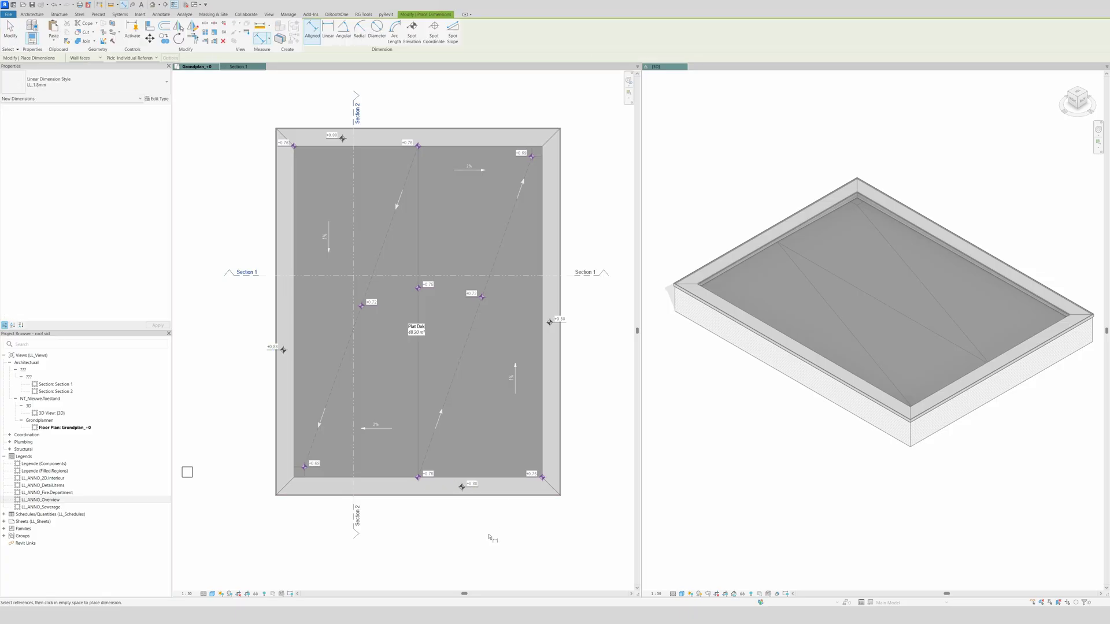
{"action": "left_click", "coordinate": [277, 409]}
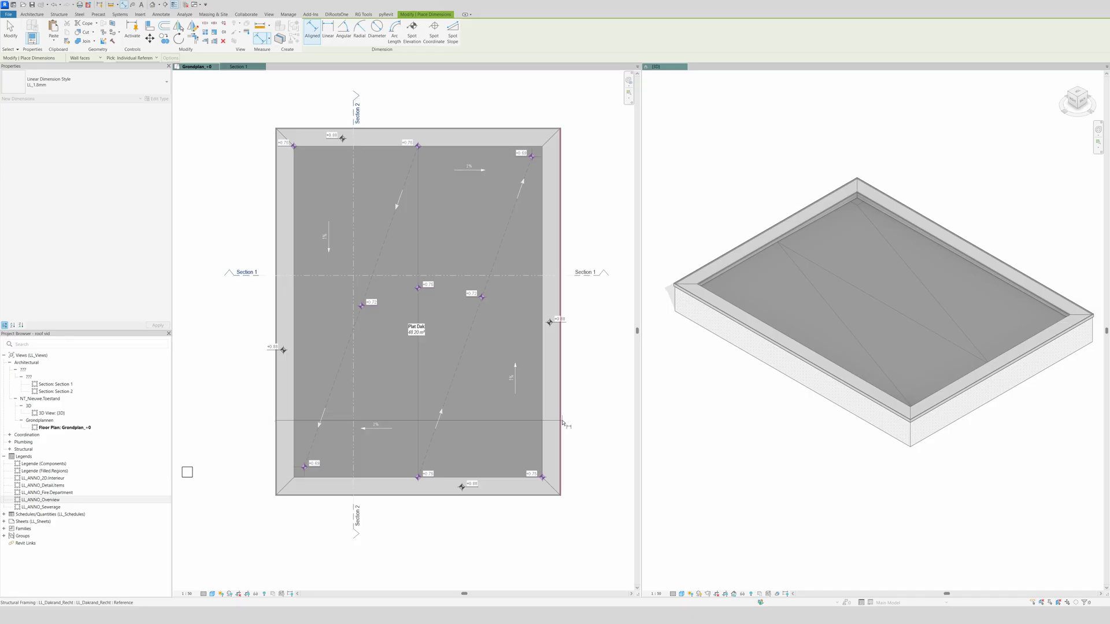
{"action": "left_click", "coordinate": [487, 402]}
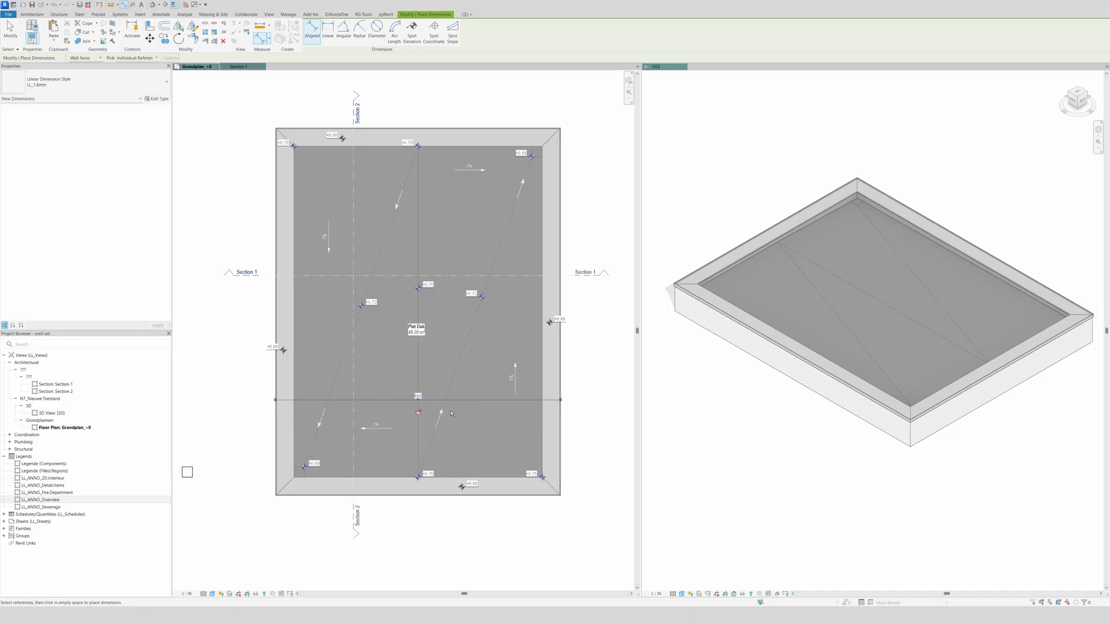
{"action": "left_click", "coordinate": [277, 429]}
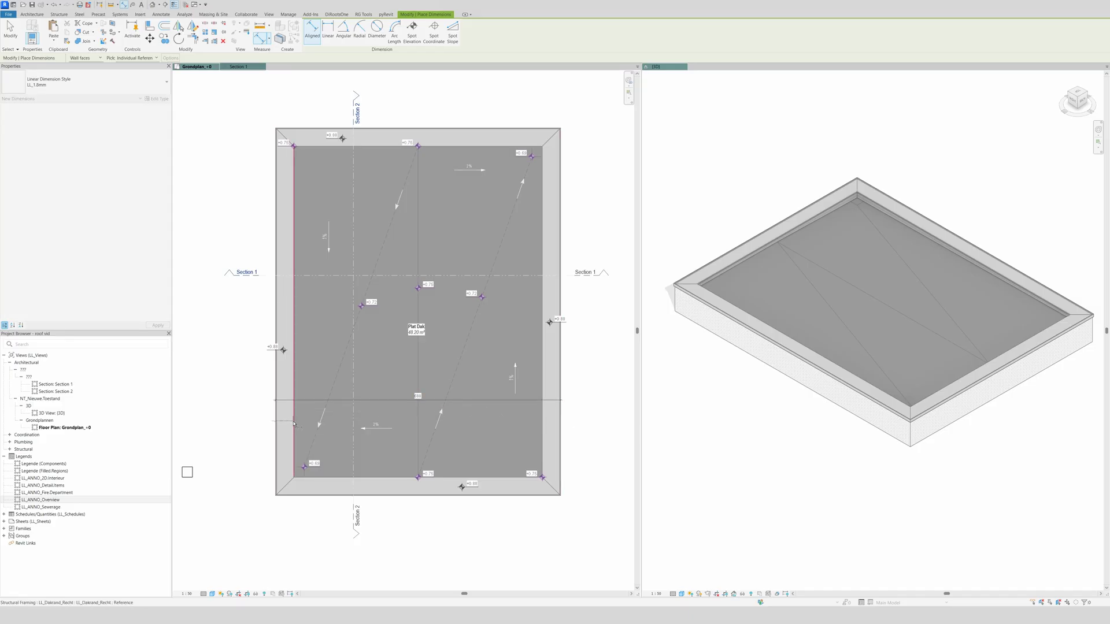
{"action": "left_click", "coordinate": [559, 422]}
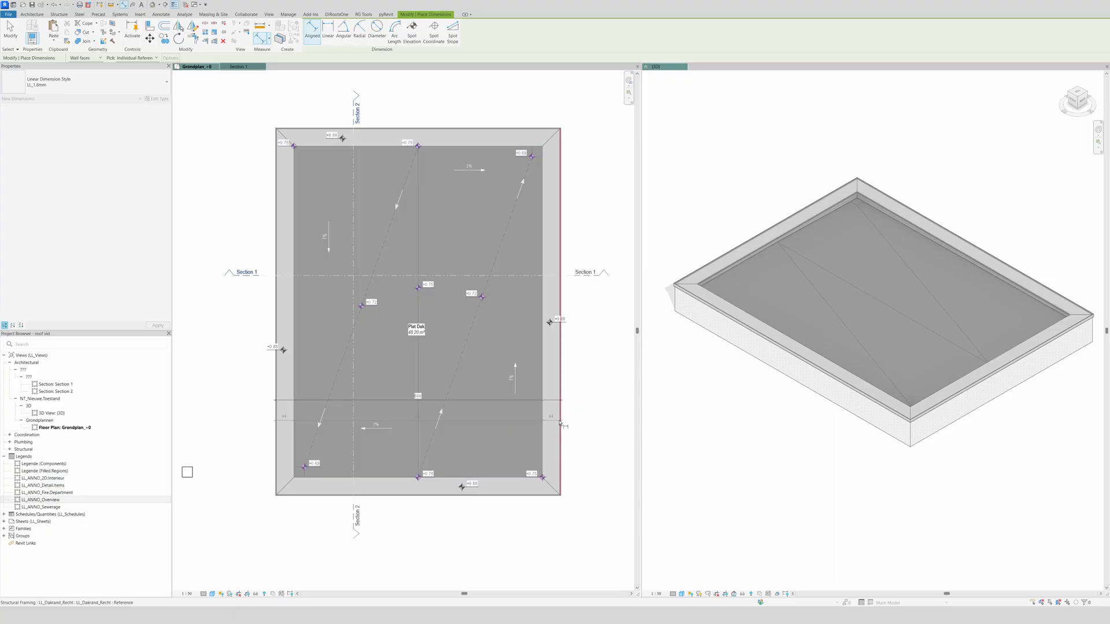
{"action": "left_click", "coordinate": [496, 425]}
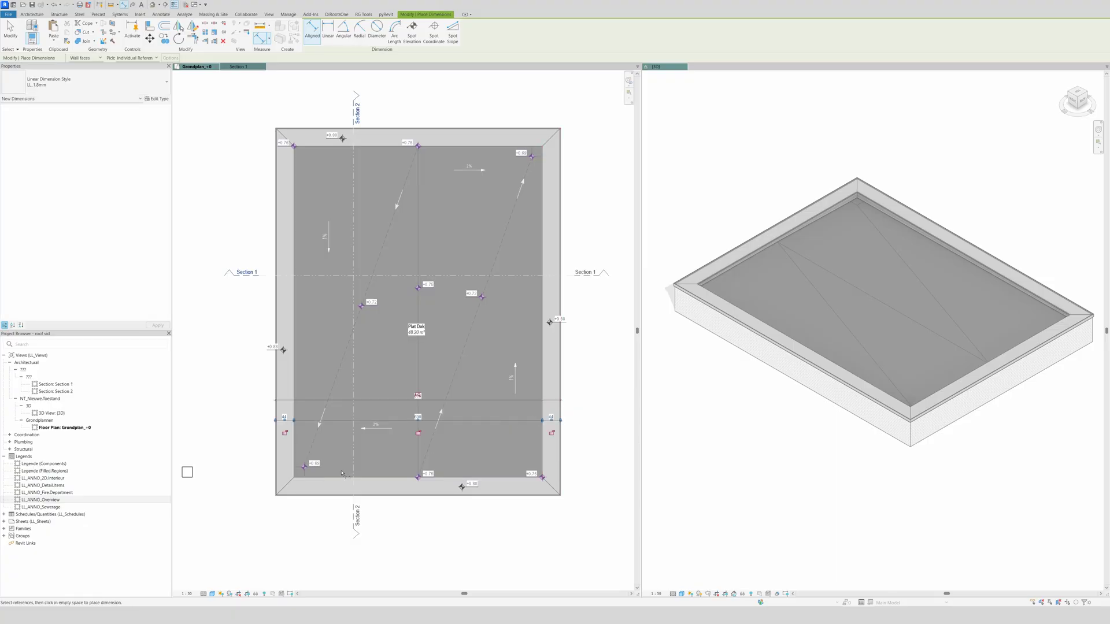
Dimension the two half-widths of the roof floor, from each inner side edge to the central ridge, using the LL_1.8mm_Arrow style
{"action": "left_click", "coordinate": [104, 81]}
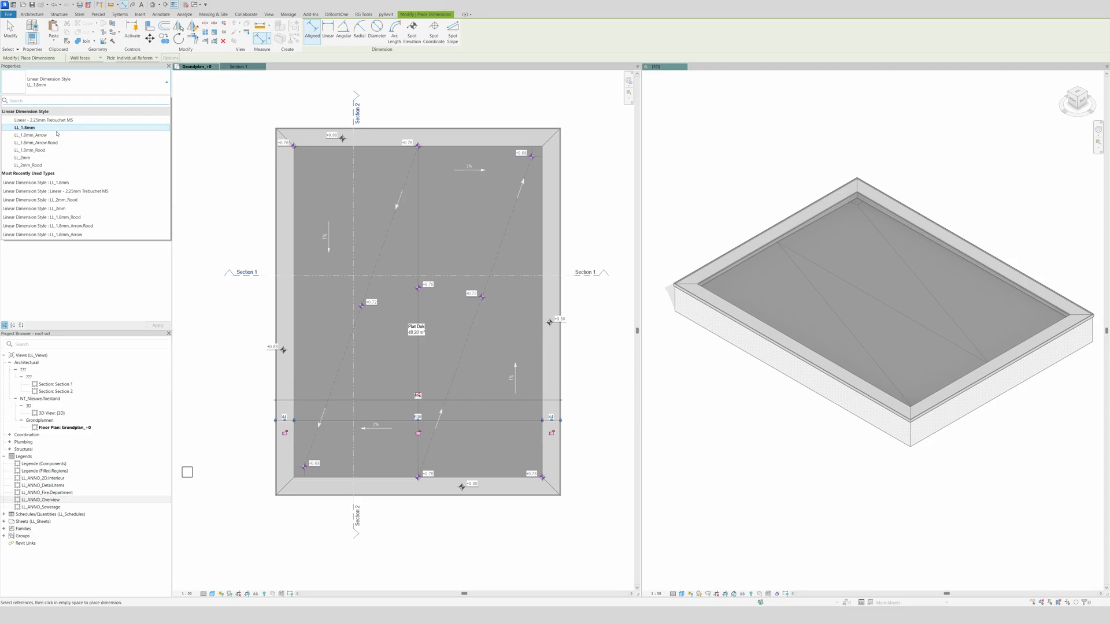
{"action": "left_click", "coordinate": [33, 135]}
{"action": "left_click", "coordinate": [294, 386]}
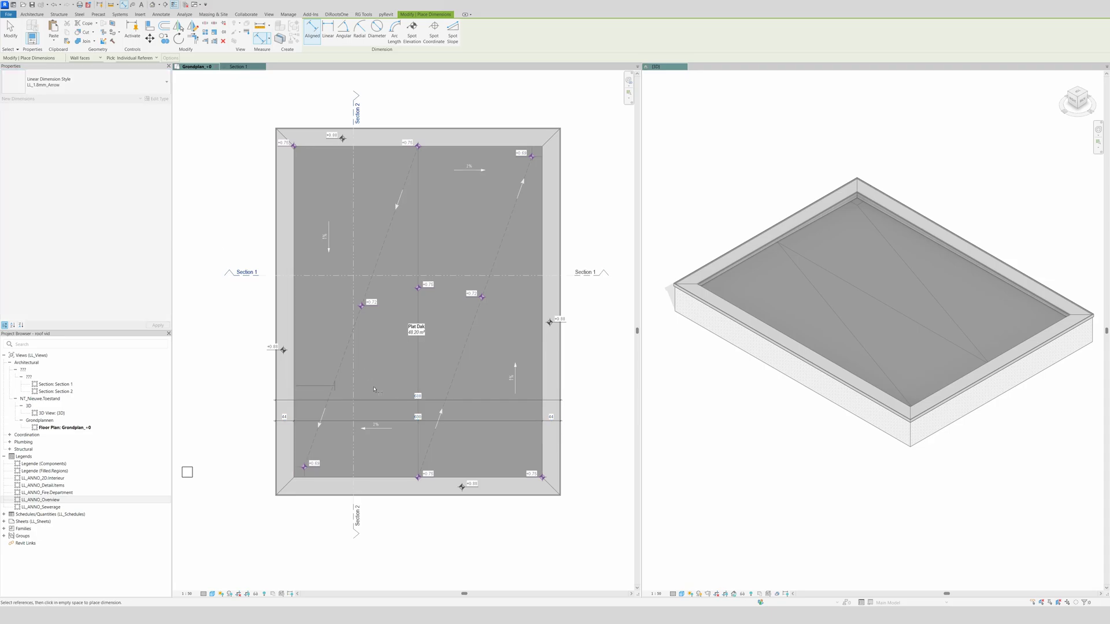
{"action": "left_click", "coordinate": [418, 383]}
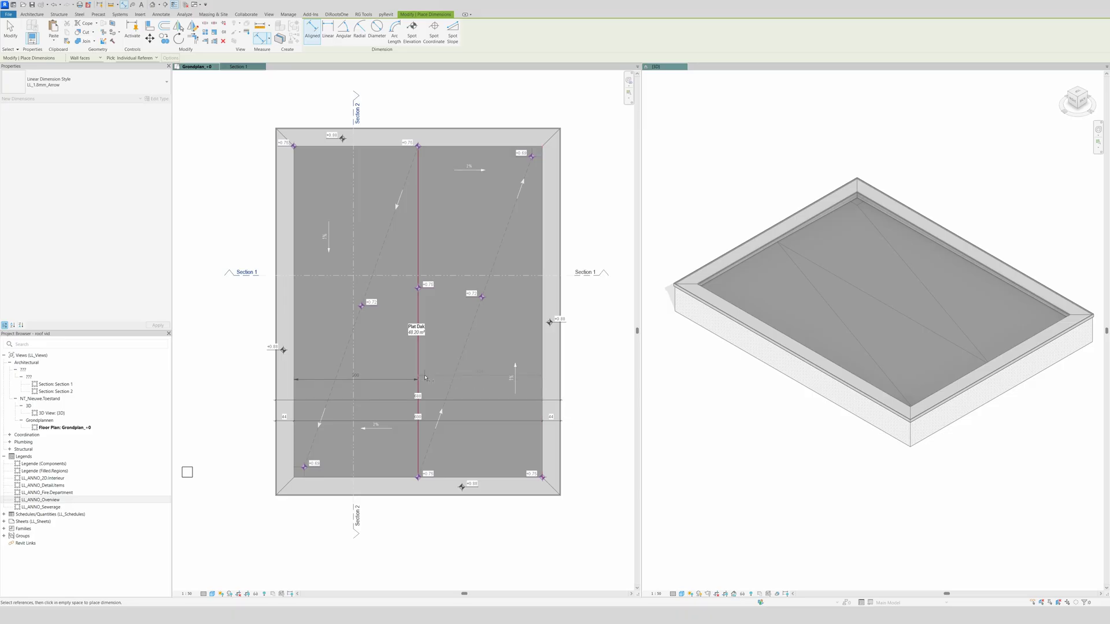
{"action": "left_click", "coordinate": [427, 382]}
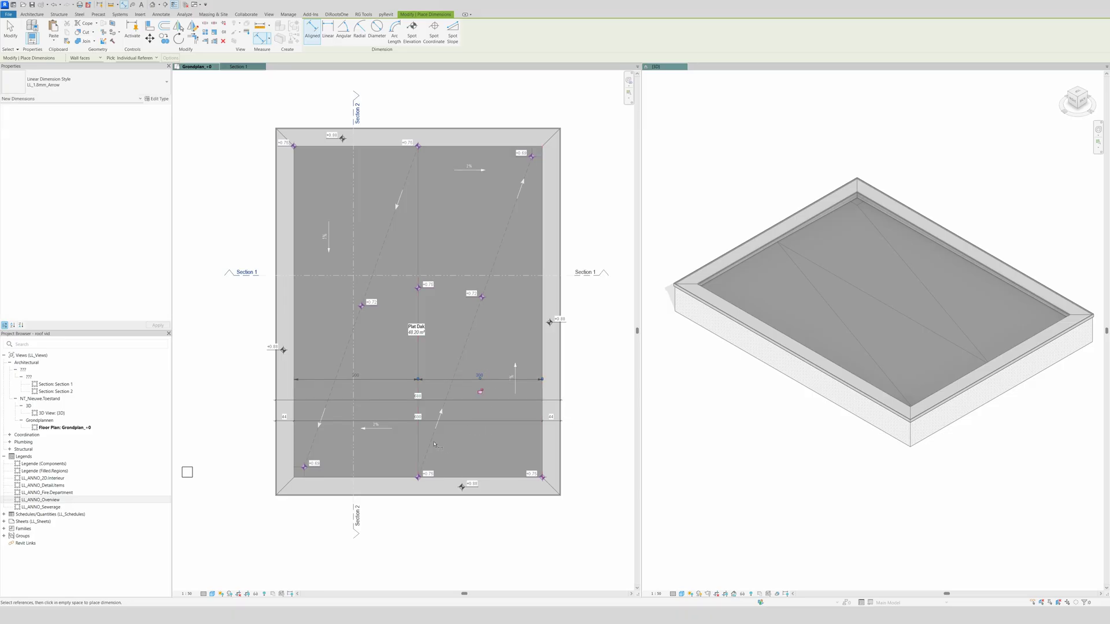
{"action": "key", "text": "Escape"}
Move both half-width dimensions straight up to just below the floor's upper edge
{"action": "left_click", "coordinate": [453, 379], "text": "ctrl"}
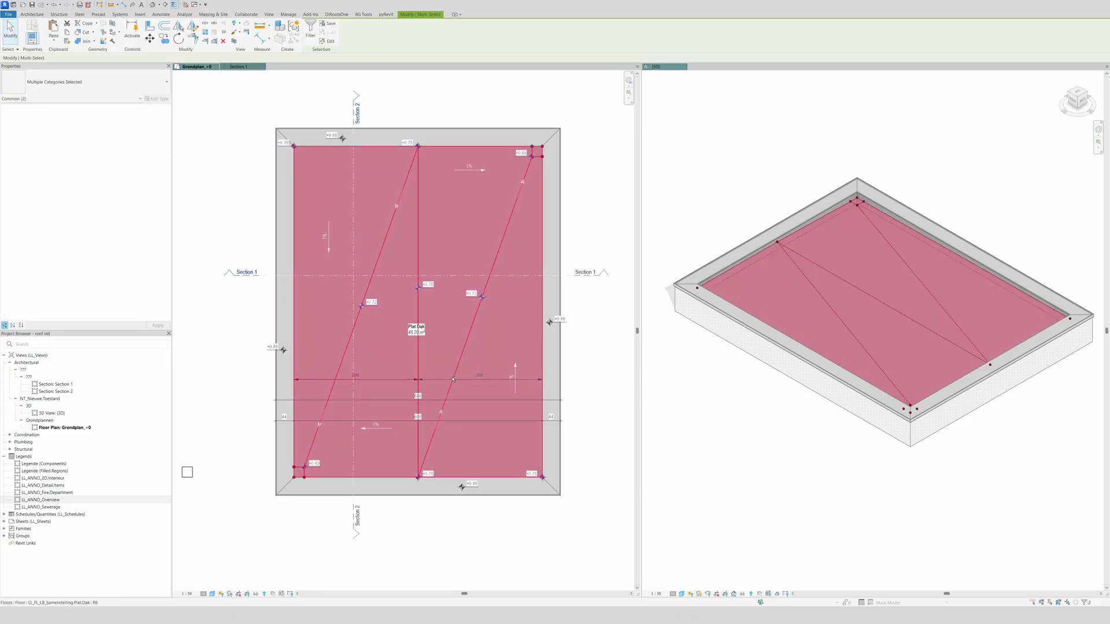
{"action": "left_click", "coordinate": [453, 379], "text": "shift"}
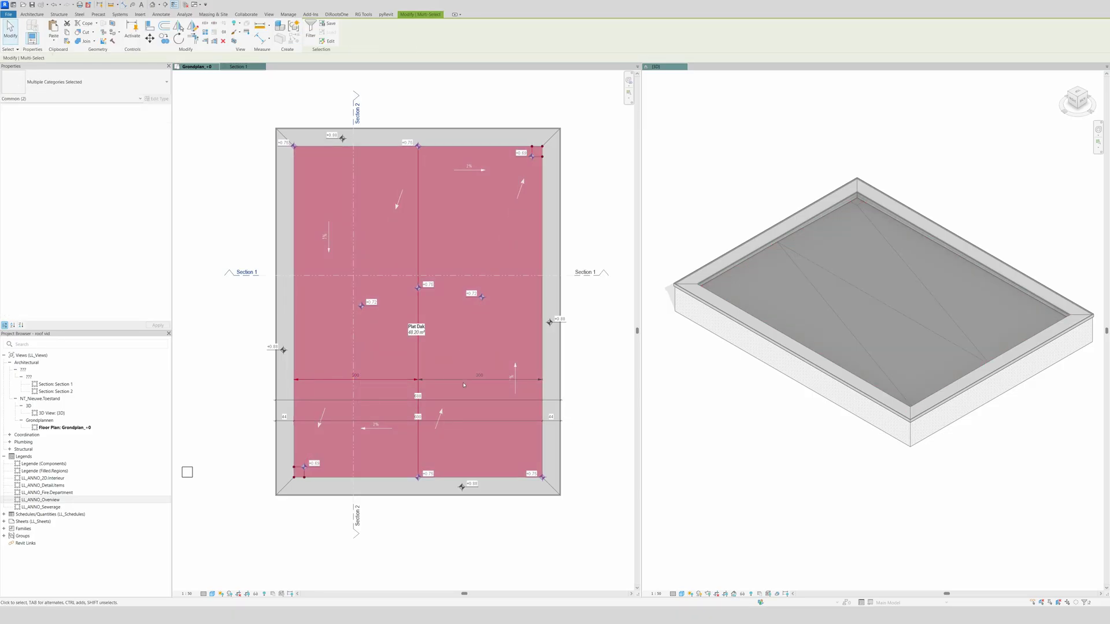
{"action": "key", "text": "m"}
{"action": "key", "text": "v"}
{"action": "left_click", "coordinate": [392, 379]}
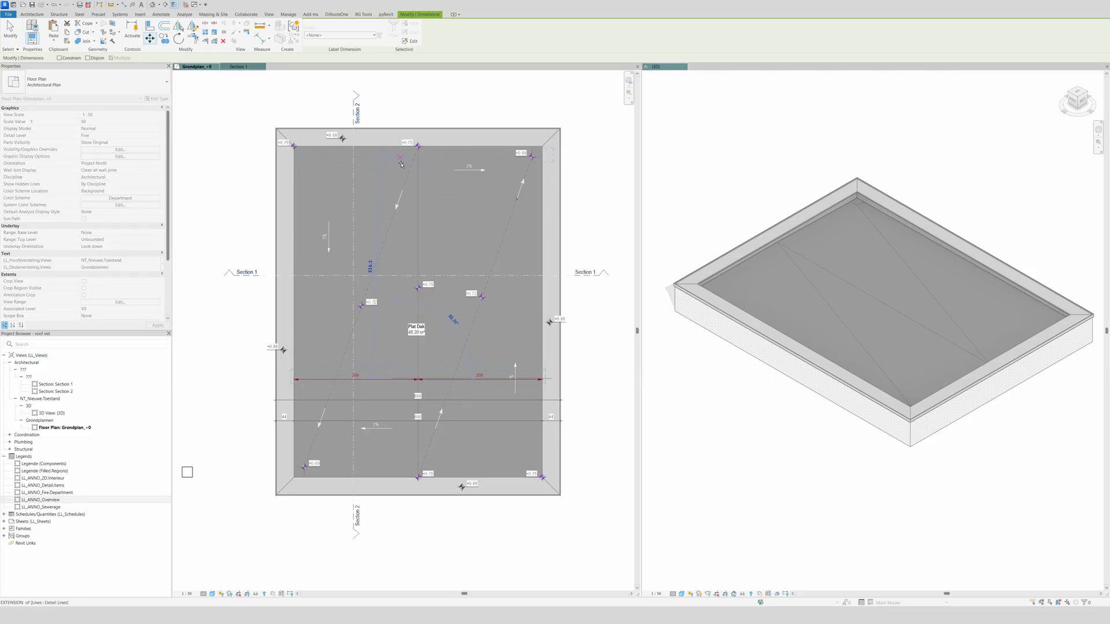
{"action": "left_click", "coordinate": [400, 181]}
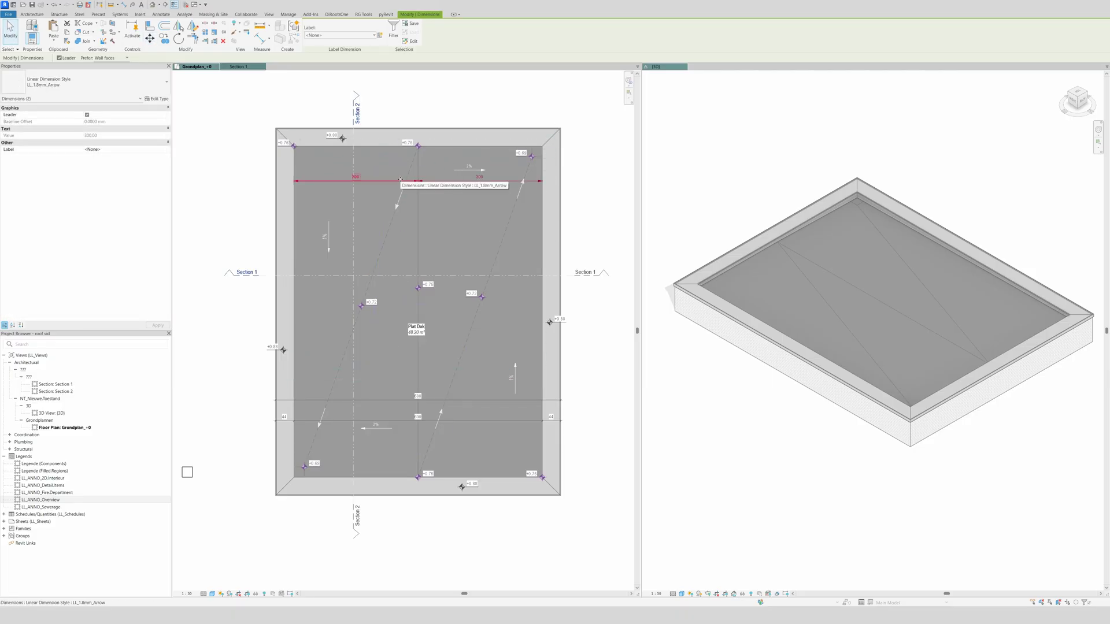
{"action": "key", "text": "Escape"}
Move the upper flow arrow on the right diagonal slightly down the fold line, clear of the half-width dimension
{"action": "left_click", "coordinate": [523, 191]}
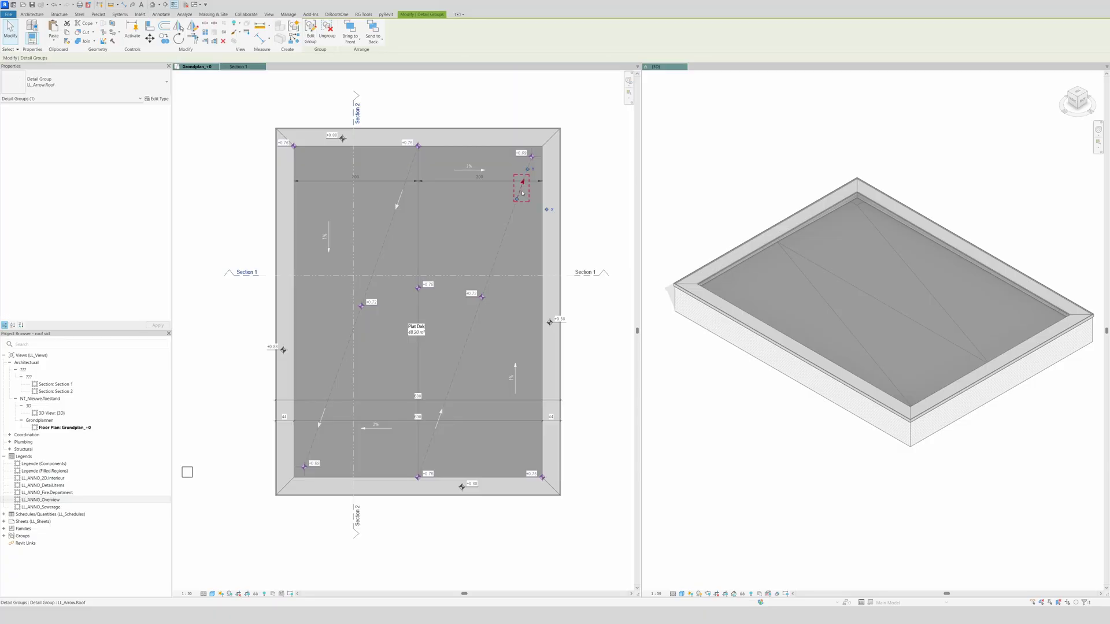
{"action": "key", "text": "m"}
{"action": "key", "text": "v"}
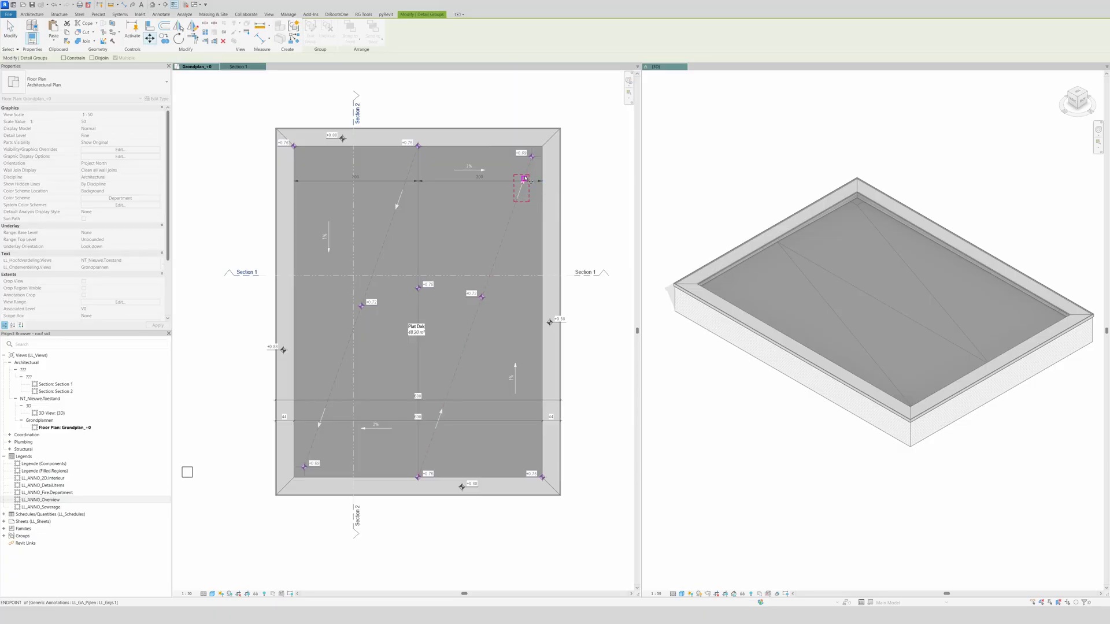
{"action": "left_click", "coordinate": [521, 181]}
{"action": "left_click", "coordinate": [520, 192]}
{"action": "key", "text": "Escape"}
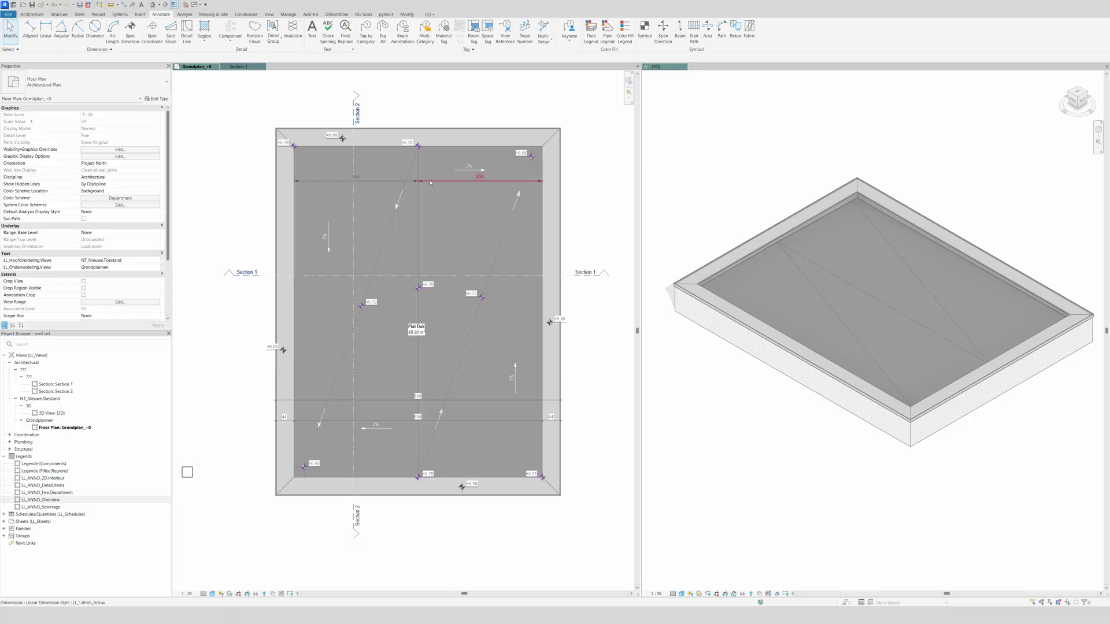
Nudge both half-width dimensions slightly downward
{"action": "left_click", "coordinate": [485, 181]}
{"action": "left_click", "coordinate": [356, 181], "text": "ctrl"}
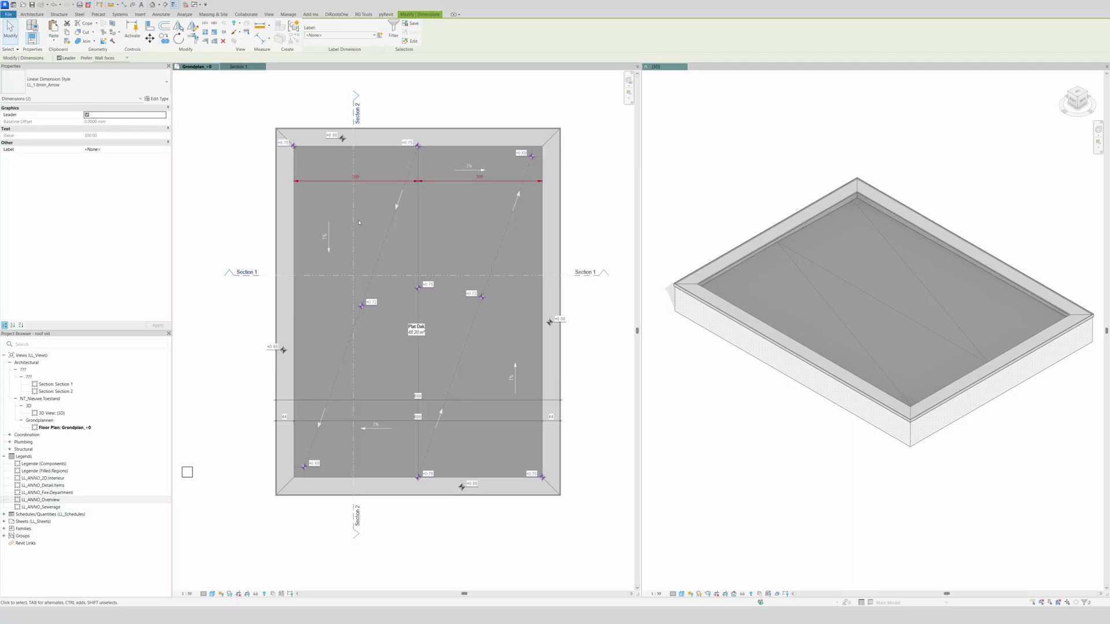
{"action": "key", "text": "Escape"}
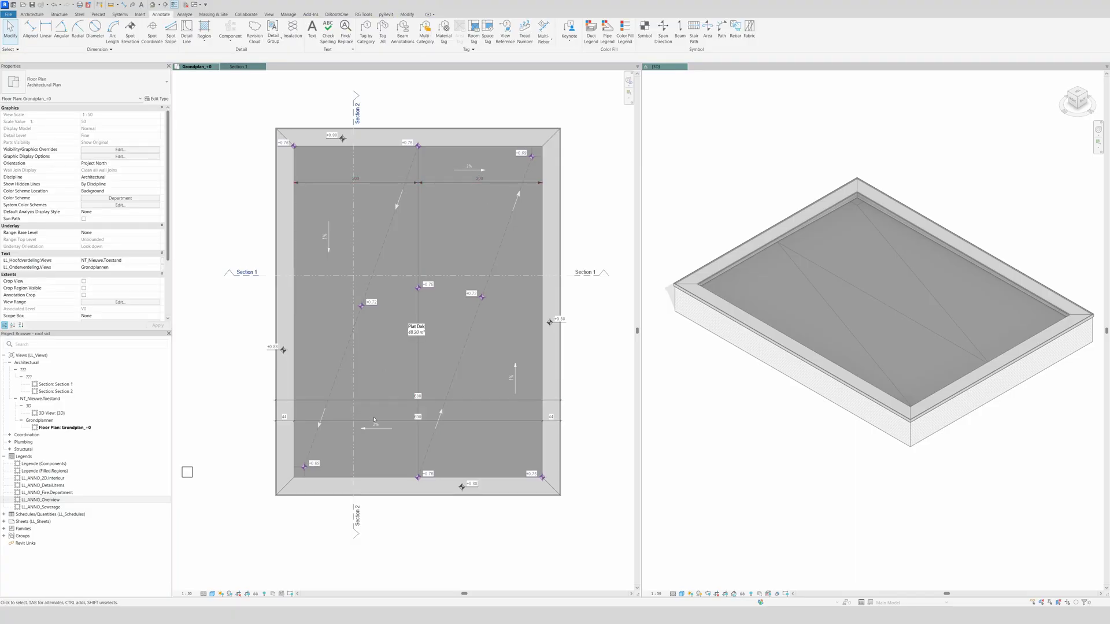
Nudge the three-part width dimension string up, closer to the overall width dimension
{"action": "left_click", "coordinate": [374, 420]}
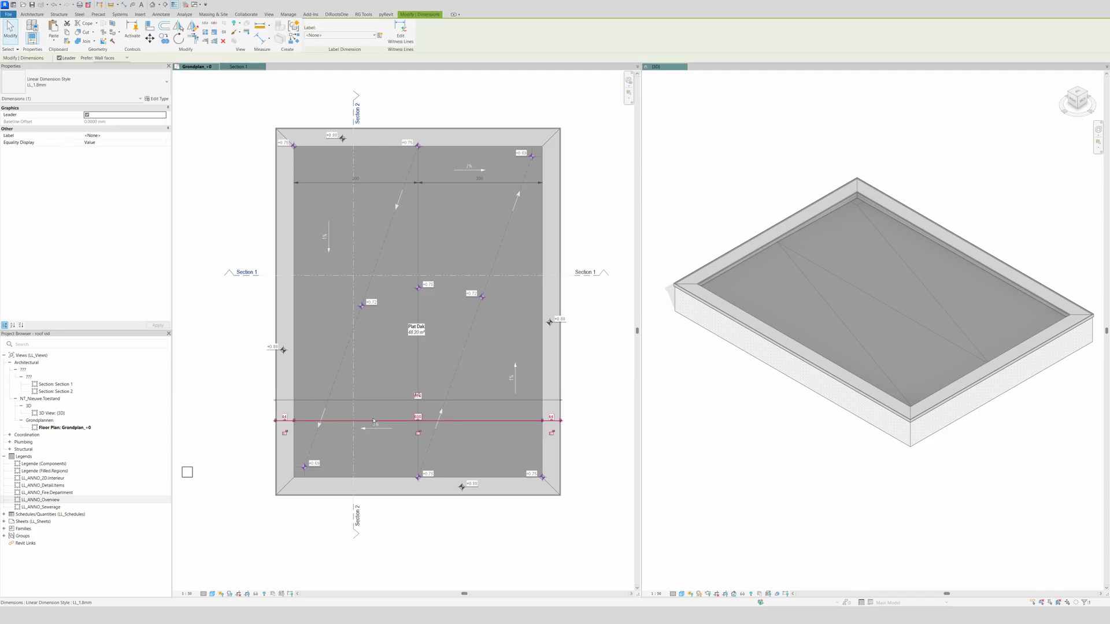
{"action": "key", "text": "Up"}
{"action": "key", "text": "Up"}
{"action": "key", "text": "Up"}
{"action": "key", "text": "Up"}
{"action": "key", "text": "Escape"}
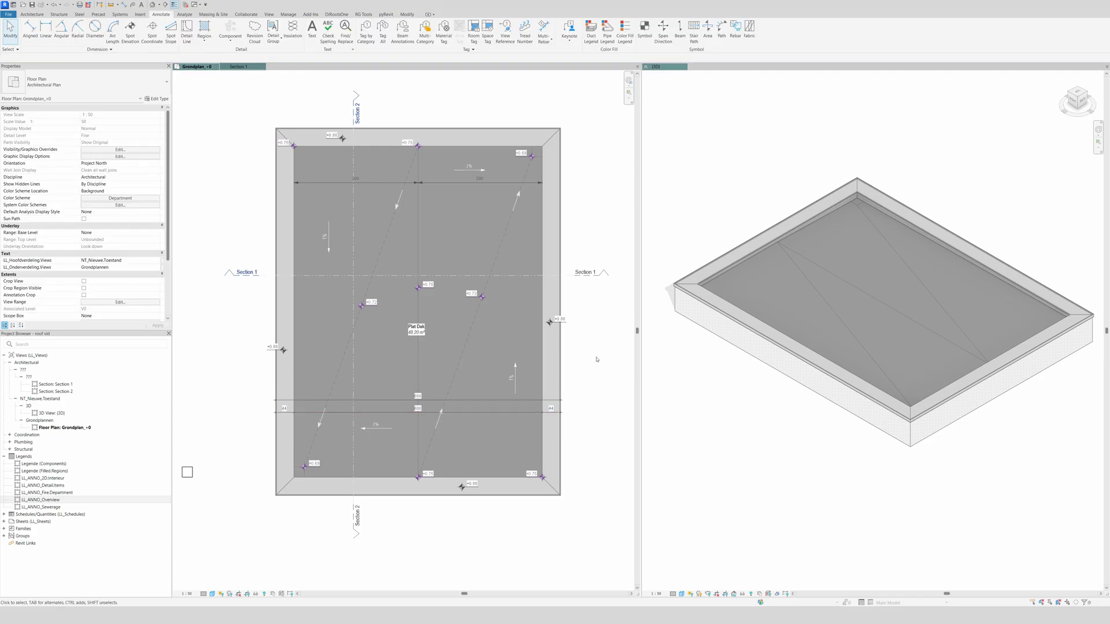
Dimension the roof's overall length near the right side, plus a parallel string for the upper edge, floor and lower edge
{"action": "key", "text": "d"}
{"action": "key", "text": "i"}
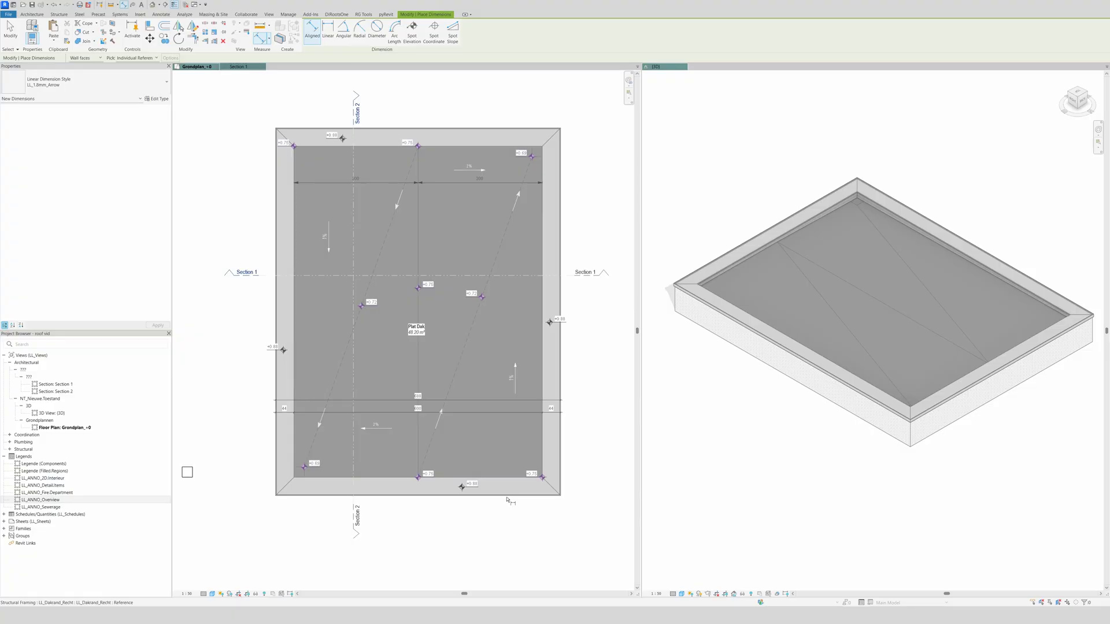
{"action": "left_click", "coordinate": [509, 499]}
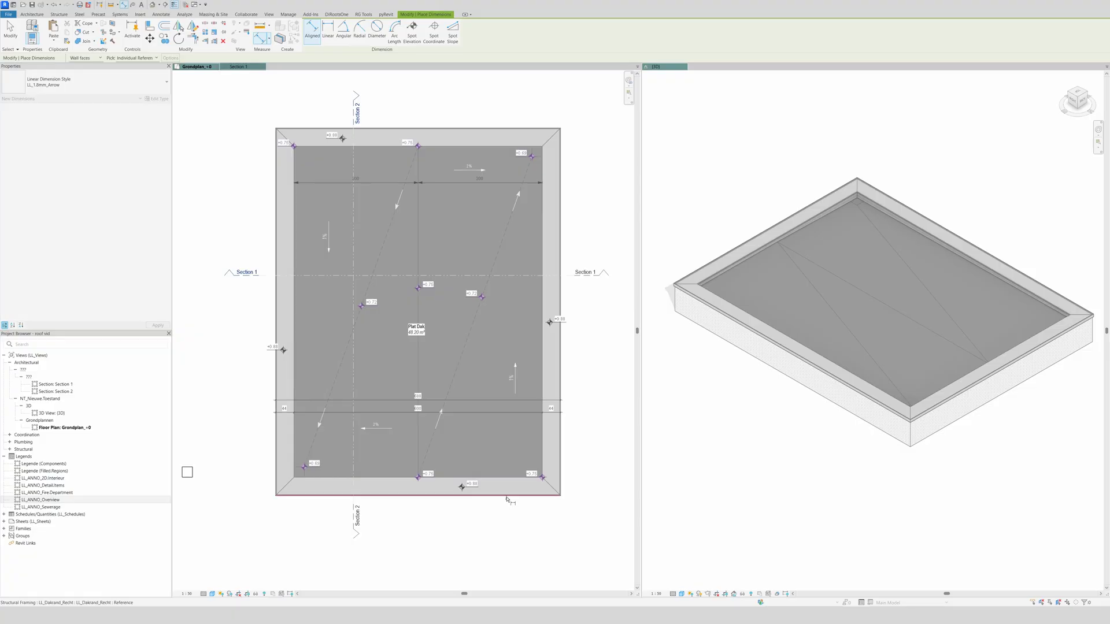
{"action": "left_click", "coordinate": [524, 129]}
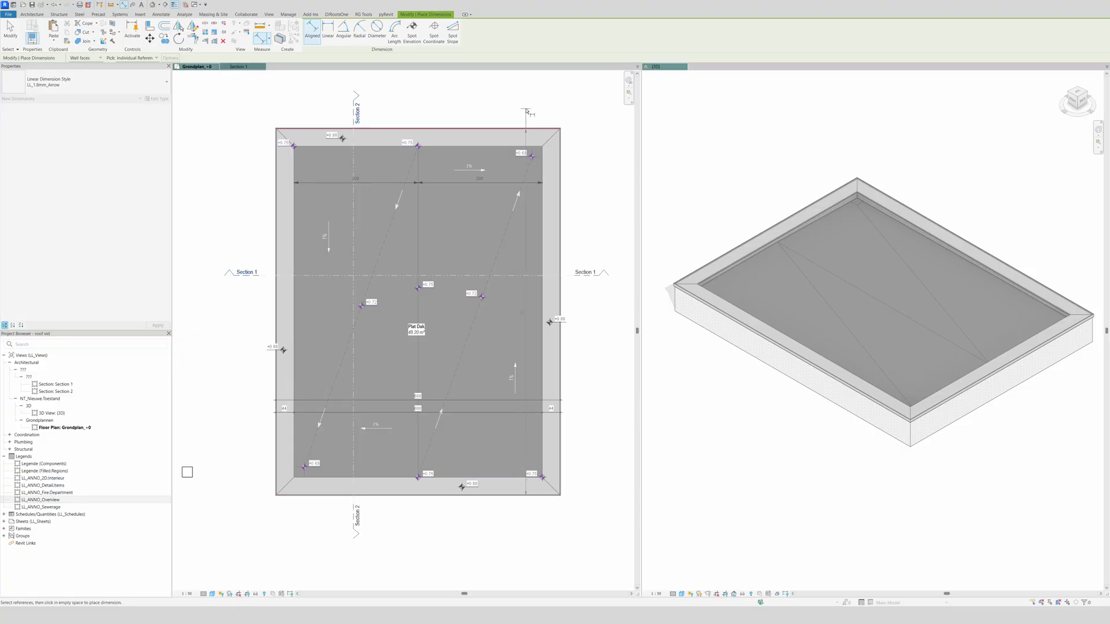
{"action": "left_click", "coordinate": [524, 112]}
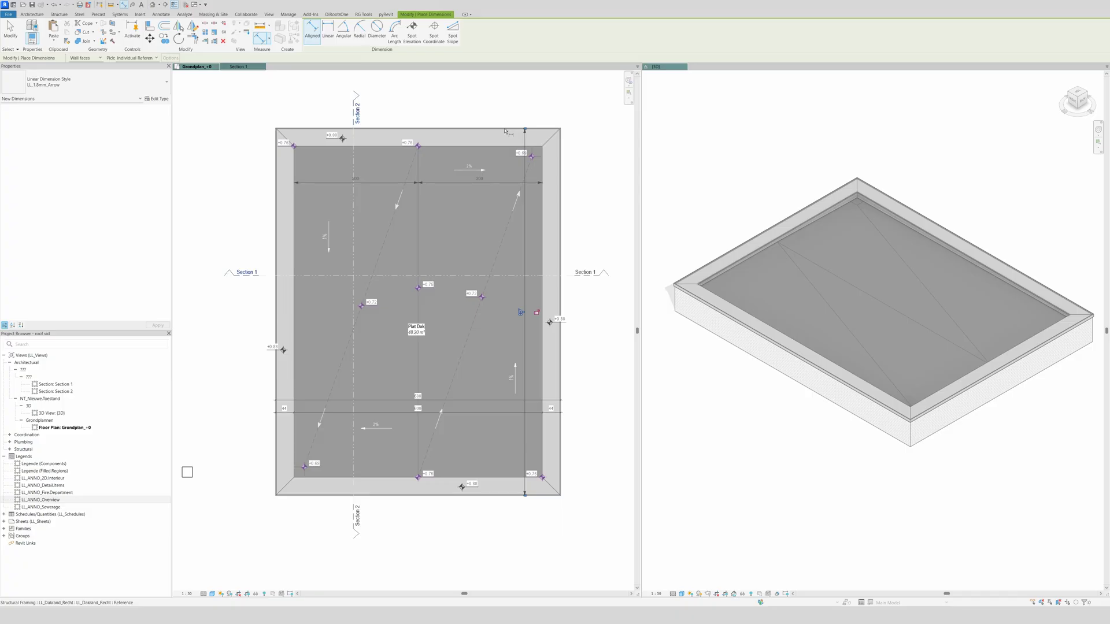
{"action": "left_click", "coordinate": [504, 129]}
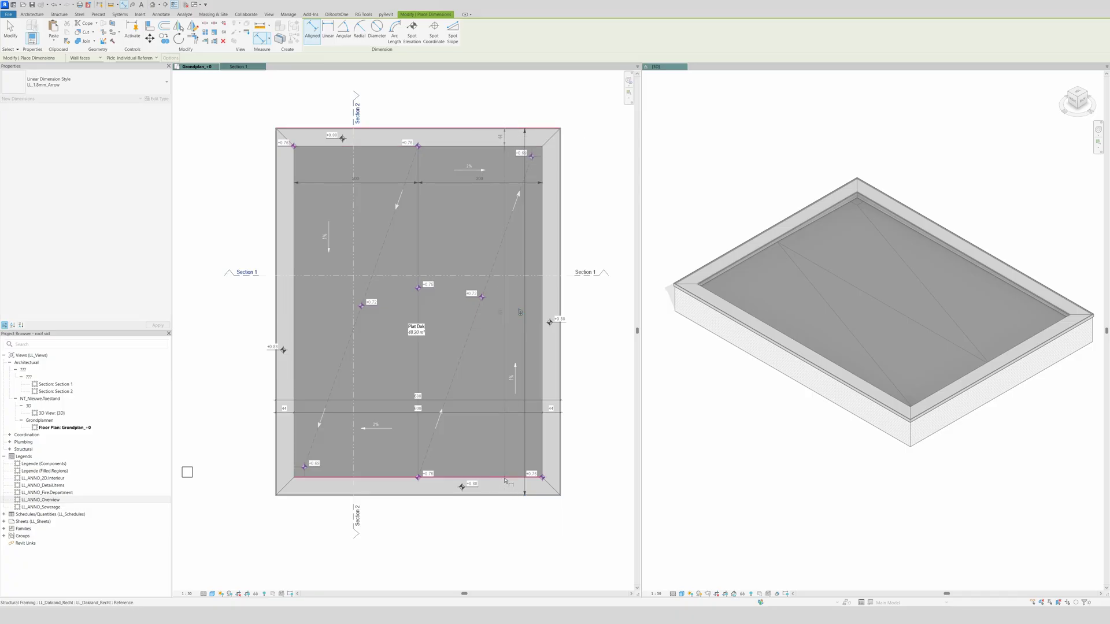
{"action": "left_click", "coordinate": [509, 500]}
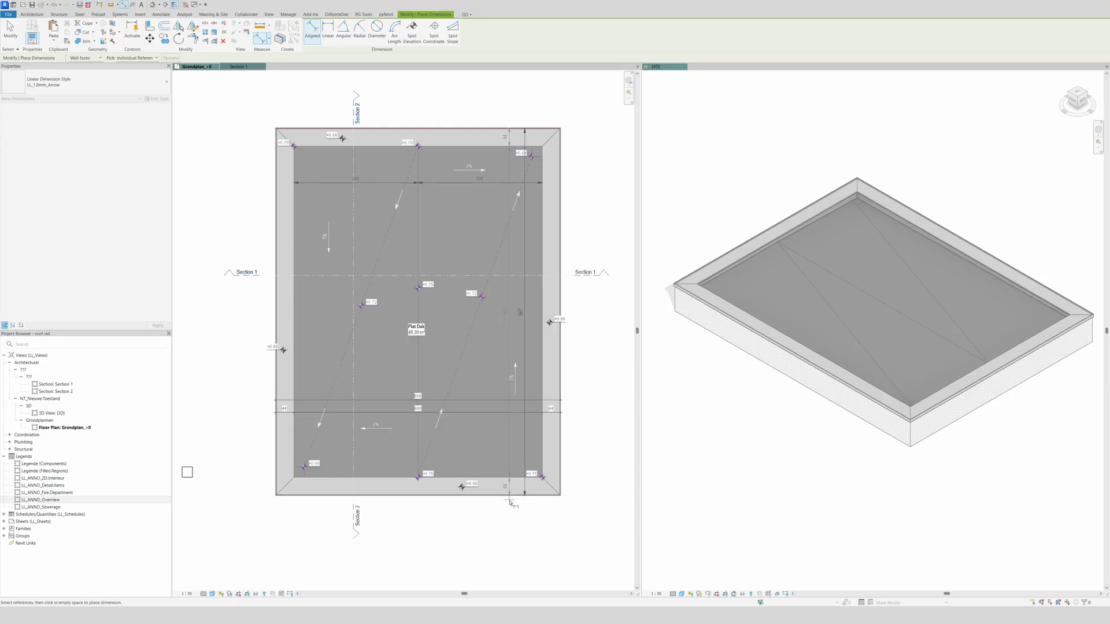
{"action": "left_click", "coordinate": [510, 502]}
{"action": "key", "text": "Escape"}
{"action": "key", "text": "Escape"}
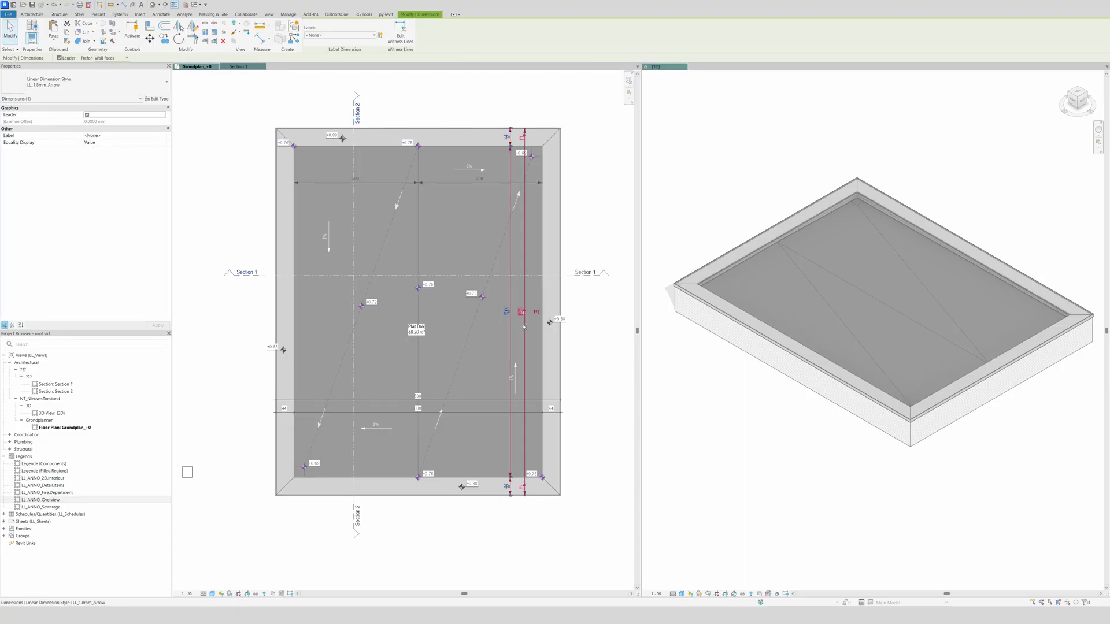
Change both vertical dimension strings to the LL_1.8mm style and shift the lower-right slope annotation slightly right, between them
{"action": "left_click", "coordinate": [87, 84]}
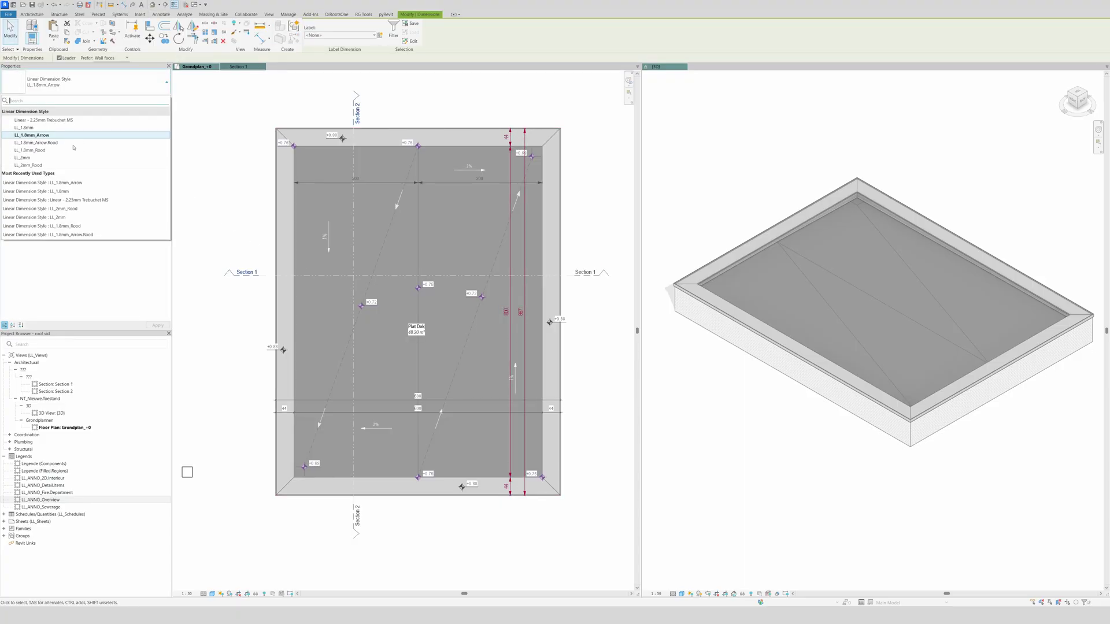
{"action": "left_click", "coordinate": [24, 128]}
{"action": "left_click", "coordinate": [515, 380]}
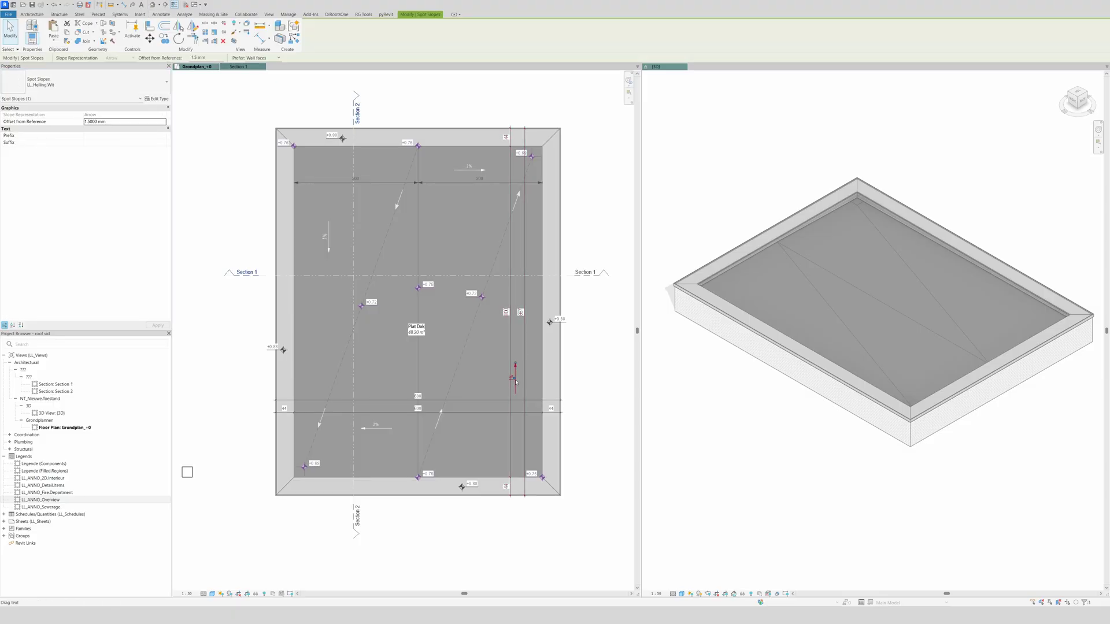
{"action": "left_click", "coordinate": [603, 387]}
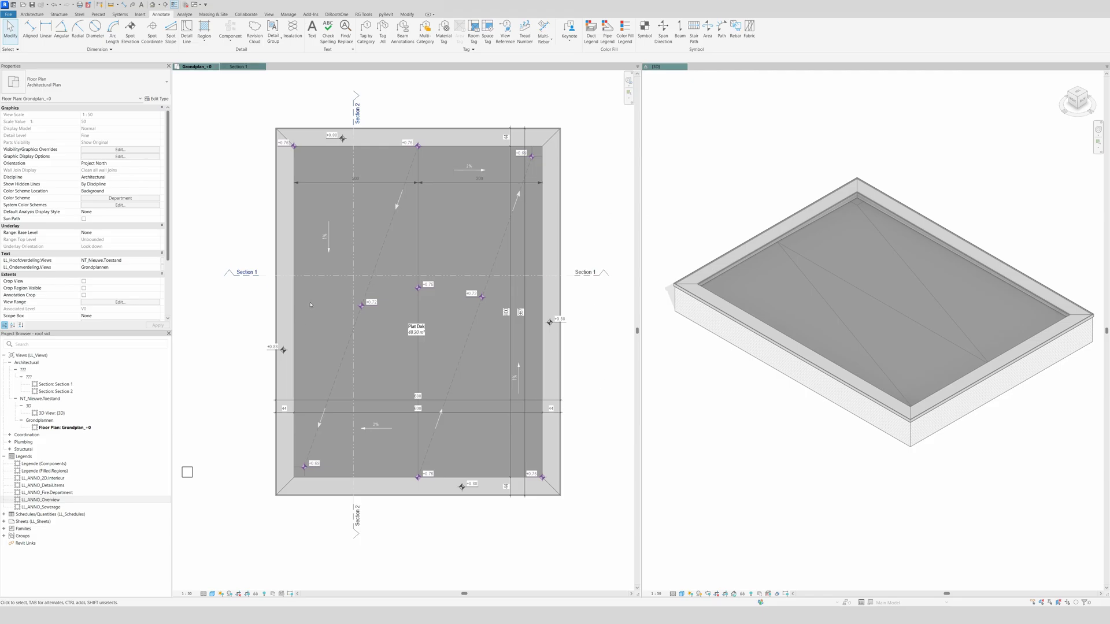
Place a spot slope on each of the four sloping roof faces in the 3D view
{"action": "left_click", "coordinate": [735, 406]}
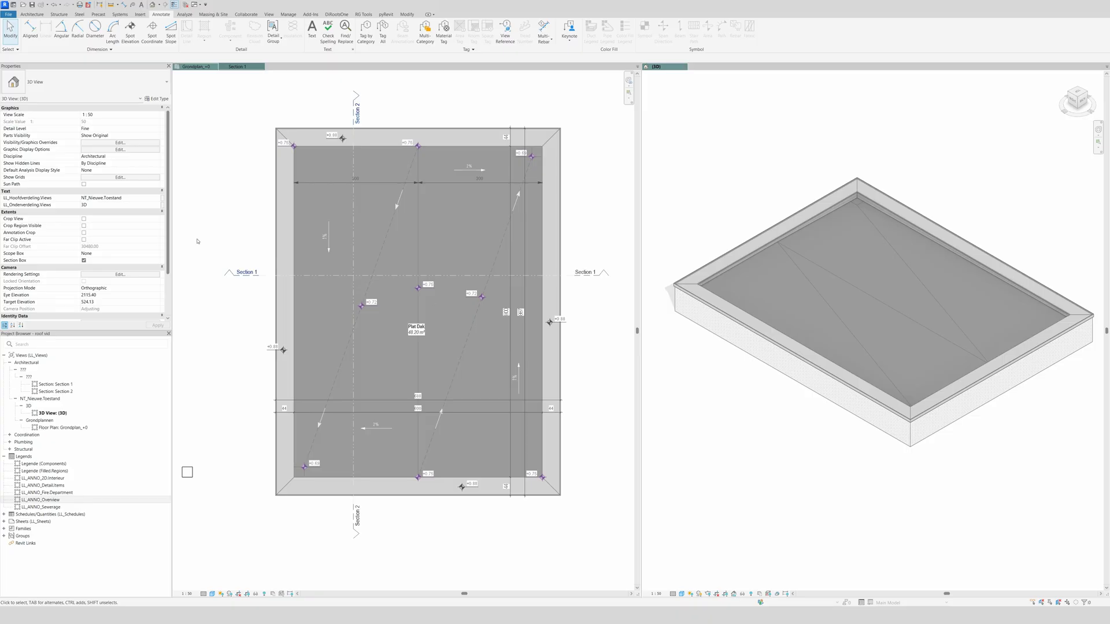
{"action": "left_click", "coordinate": [169, 37]}
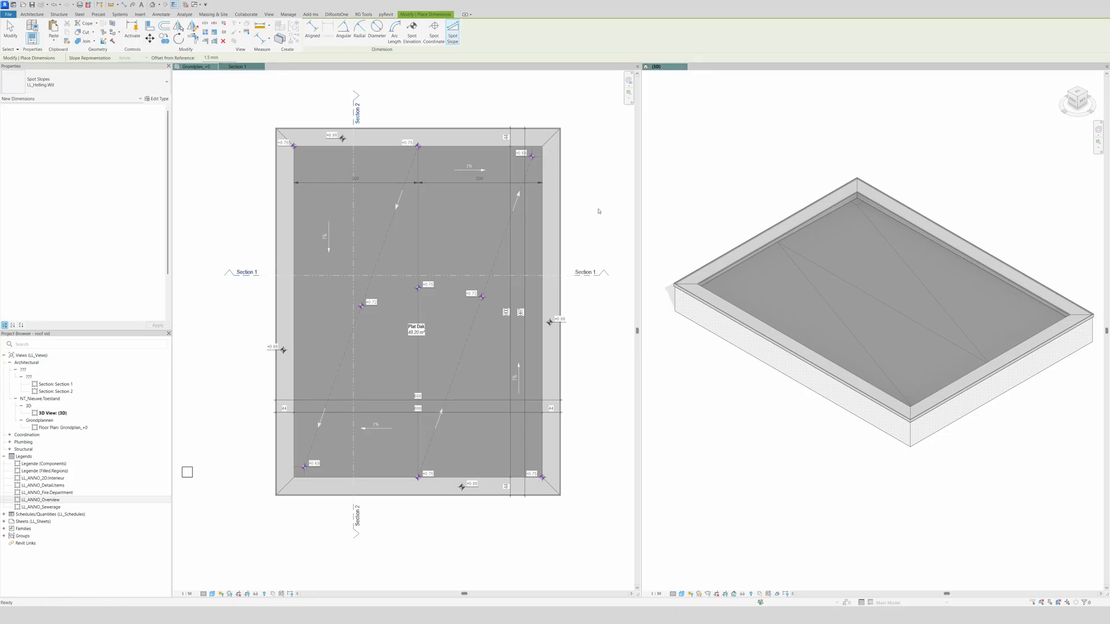
{"action": "left_click", "coordinate": [851, 255]}
{"action": "left_click", "coordinate": [983, 301]}
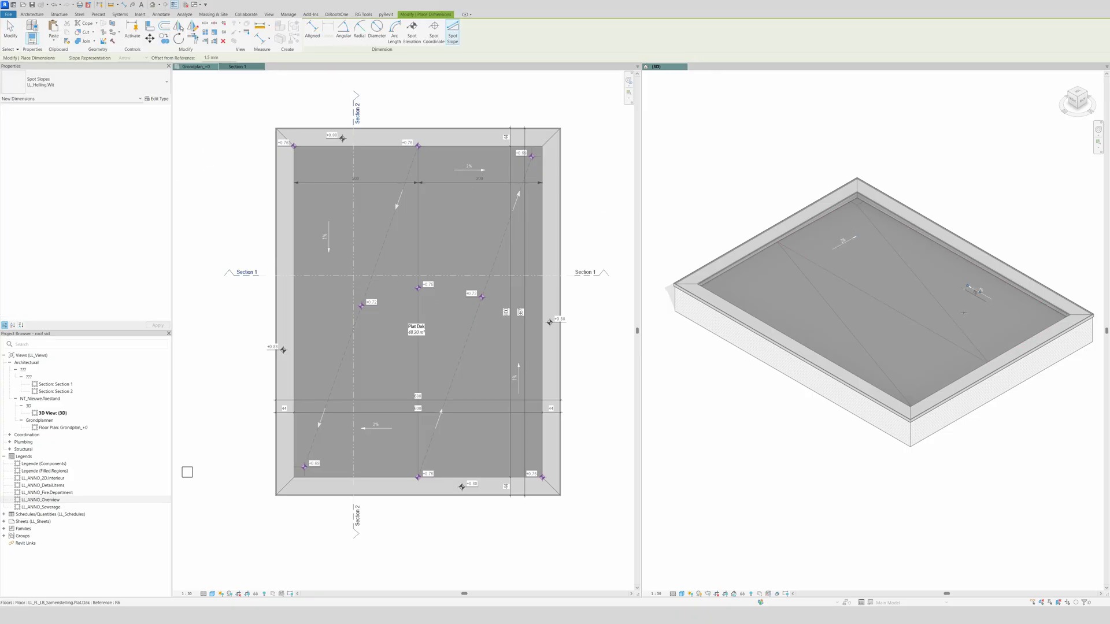
{"action": "left_click", "coordinate": [920, 364]}
{"action": "left_click", "coordinate": [791, 317]}
Place black Zwart-type spot elevations on top of all four parapet sides in the 3D view
{"action": "key", "text": "l"}
{"action": "key", "text": "w"}
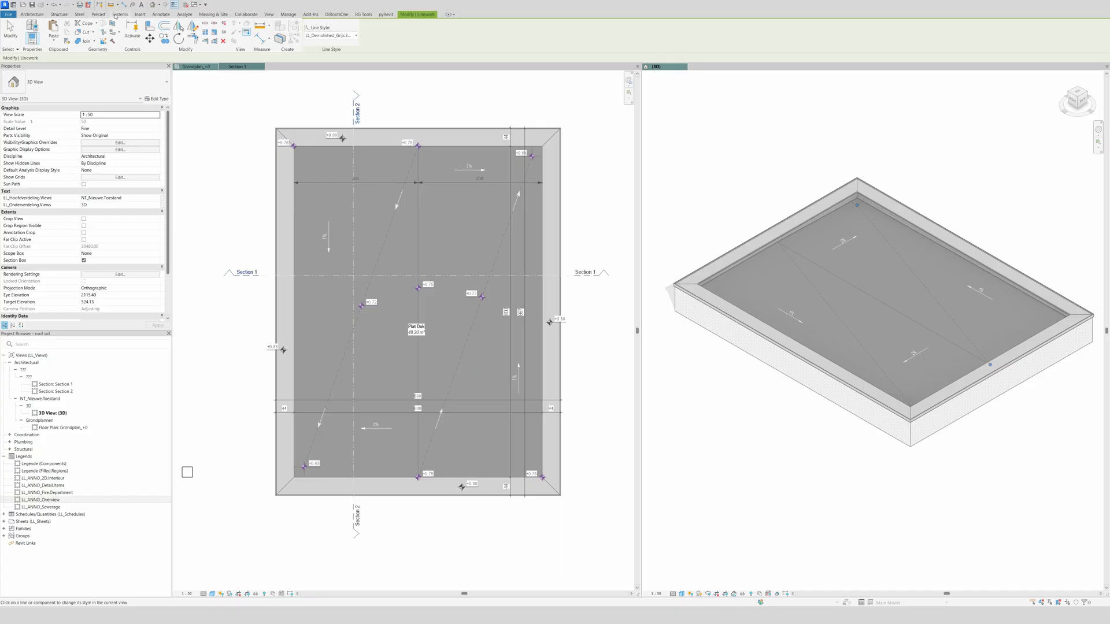
{"action": "key", "text": "e"}
{"action": "key", "text": "l"}
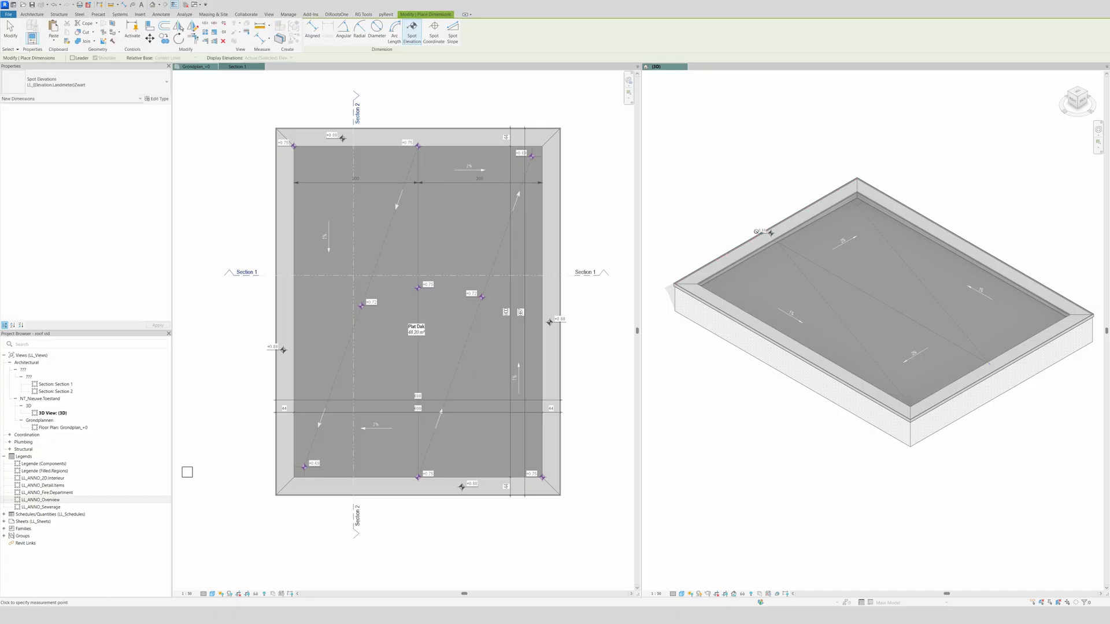
{"action": "left_click", "coordinate": [764, 329]}
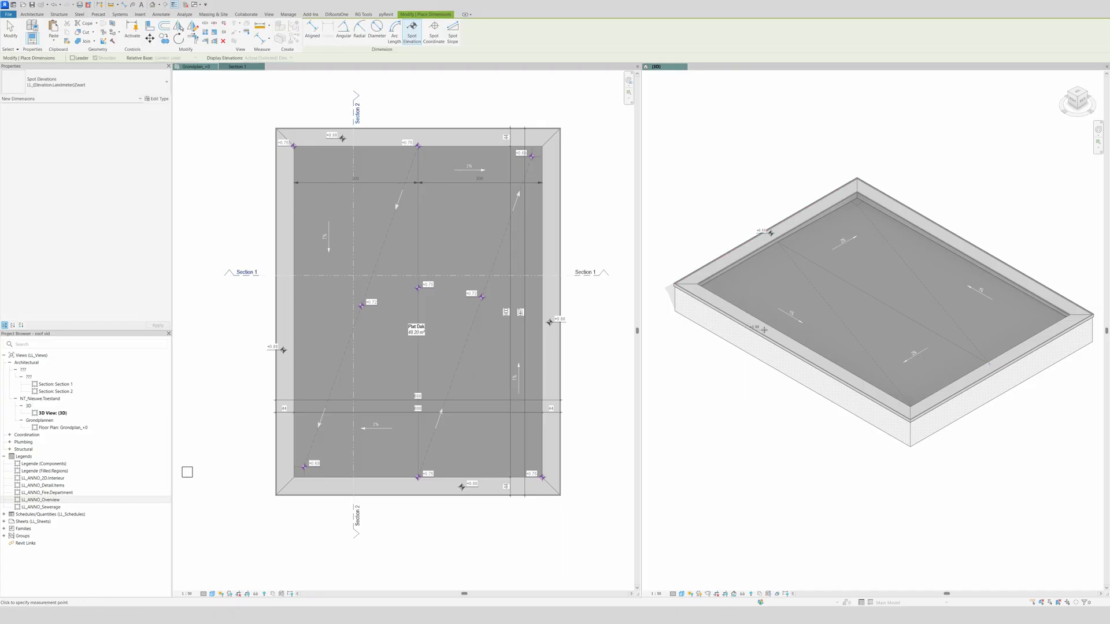
{"action": "left_click", "coordinate": [1004, 361]}
{"action": "left_click", "coordinate": [972, 246]}
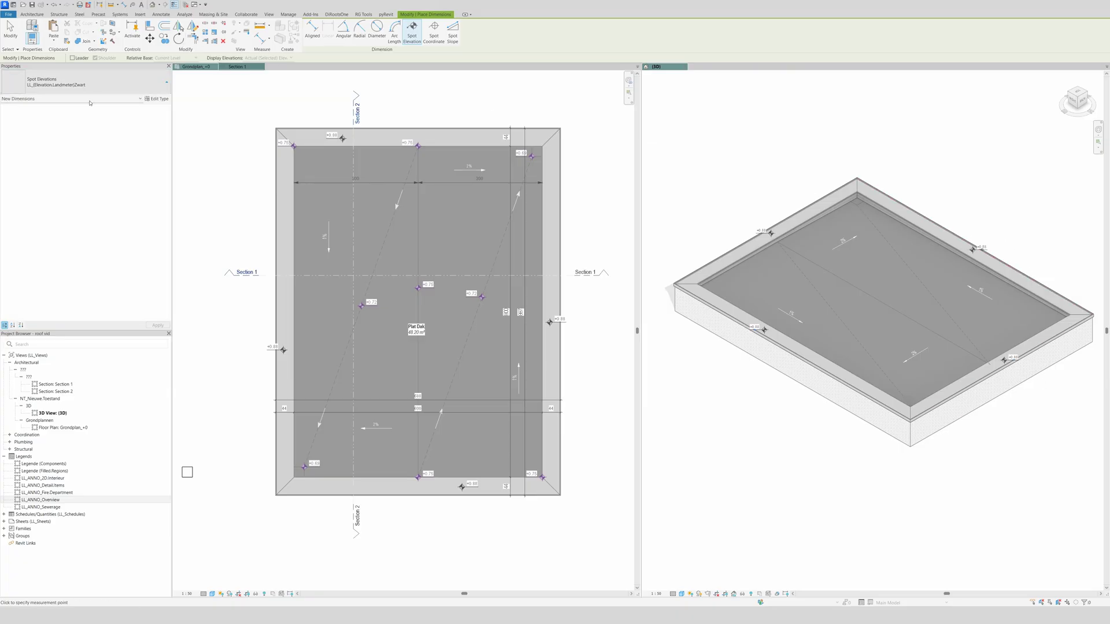
Switch to the purple Paars spot elevation type and mark the ridge's upper-left end, far drain corner, ridge midpoint and both diagonal fold lines
{"action": "left_click", "coordinate": [93, 82]}
{"action": "scroll", "coordinate": [67, 143], "scroll_direction": "up", "scroll_amount": 2}
{"action": "left_click", "coordinate": [57, 148]}
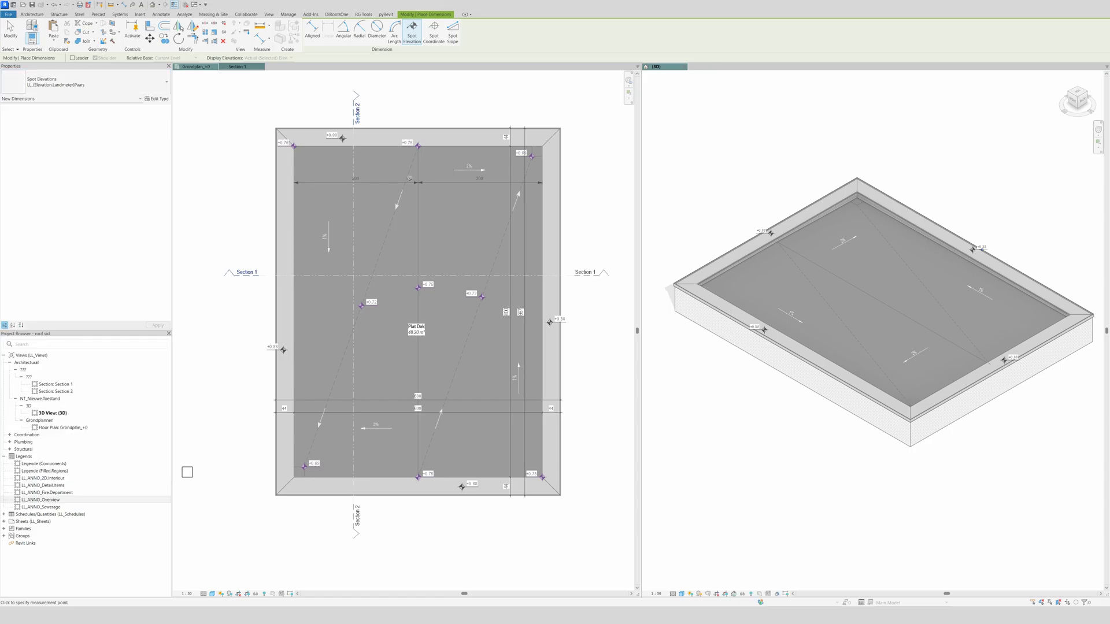
{"action": "scroll", "coordinate": [778, 241], "scroll_direction": "up", "scroll_amount": 3}
{"action": "left_click", "coordinate": [780, 241]}
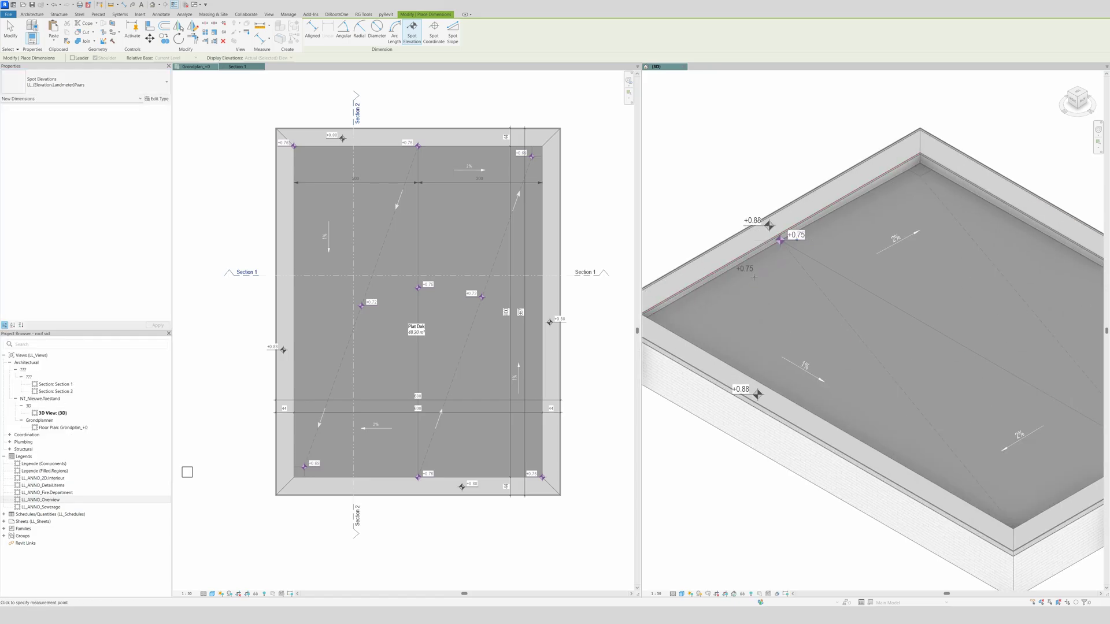
{"action": "scroll", "coordinate": [781, 242], "scroll_direction": "down", "scroll_amount": 2}
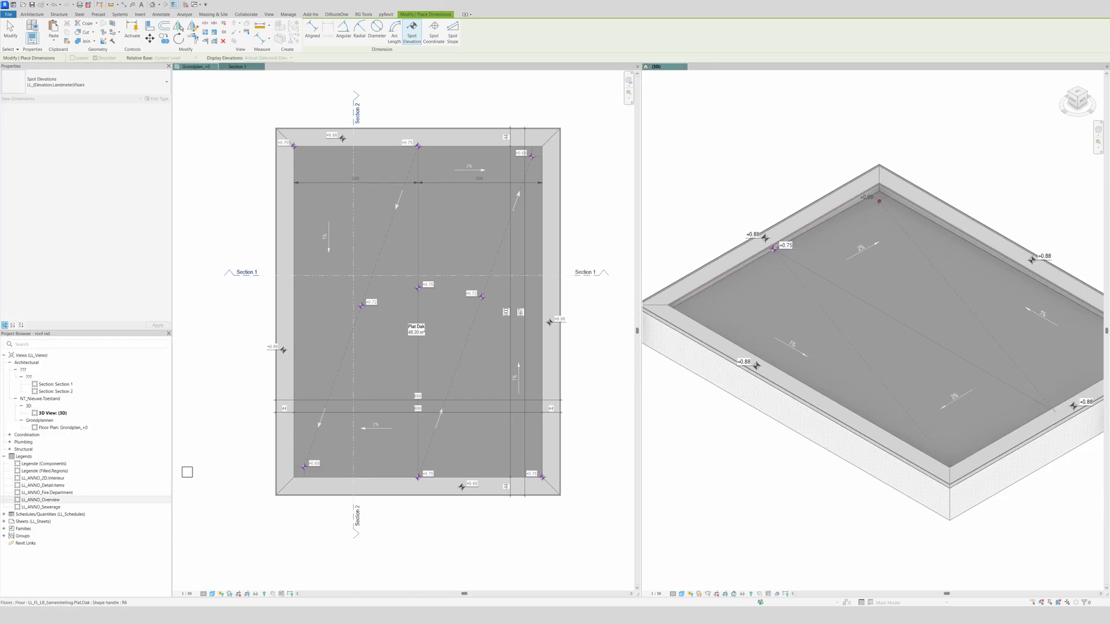
{"action": "scroll", "coordinate": [872, 316], "scroll_direction": "down", "scroll_amount": 2}
{"action": "left_click", "coordinate": [871, 317]}
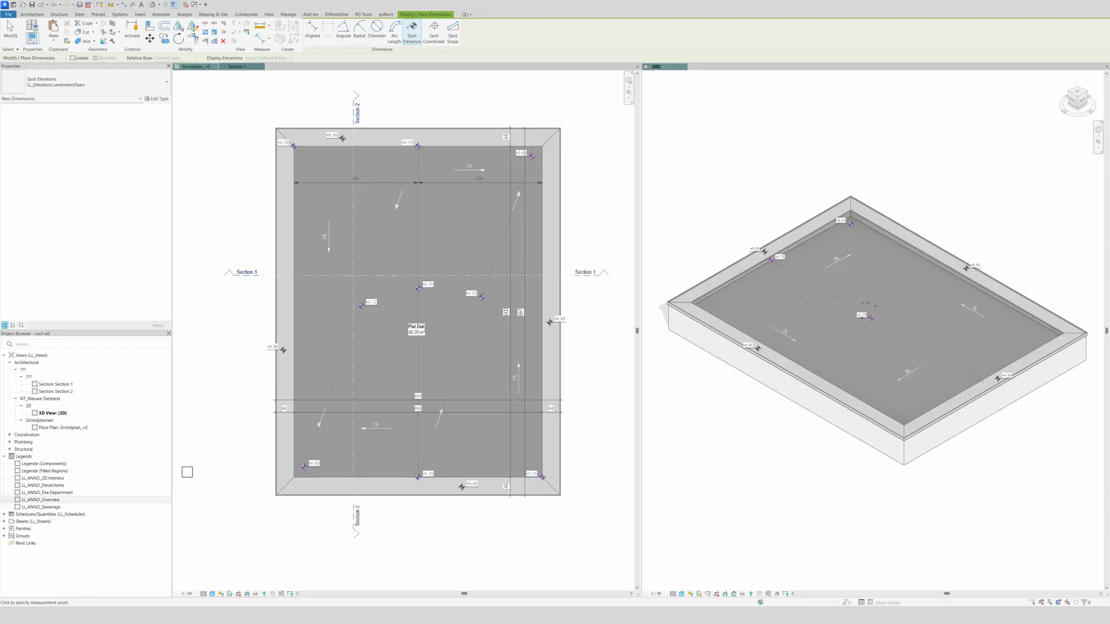
{"action": "left_click", "coordinate": [905, 289]}
Add purple spot elevations at the roof floor's nearest drain corner and its rightmost corner in the 3D view
{"action": "scroll", "coordinate": [1005, 377], "scroll_direction": "up", "scroll_amount": 2}
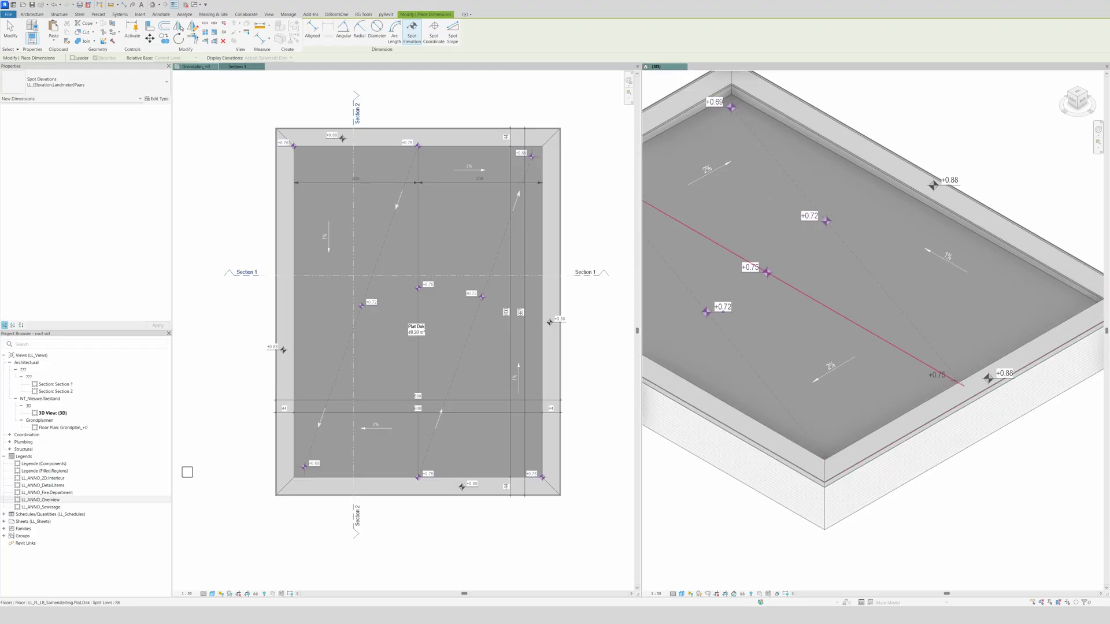
{"action": "left_click", "coordinate": [824, 456]}
{"action": "scroll", "coordinate": [896, 390], "scroll_direction": "down", "scroll_amount": 1}
{"action": "scroll", "coordinate": [936, 353], "scroll_direction": "up", "scroll_amount": 2}
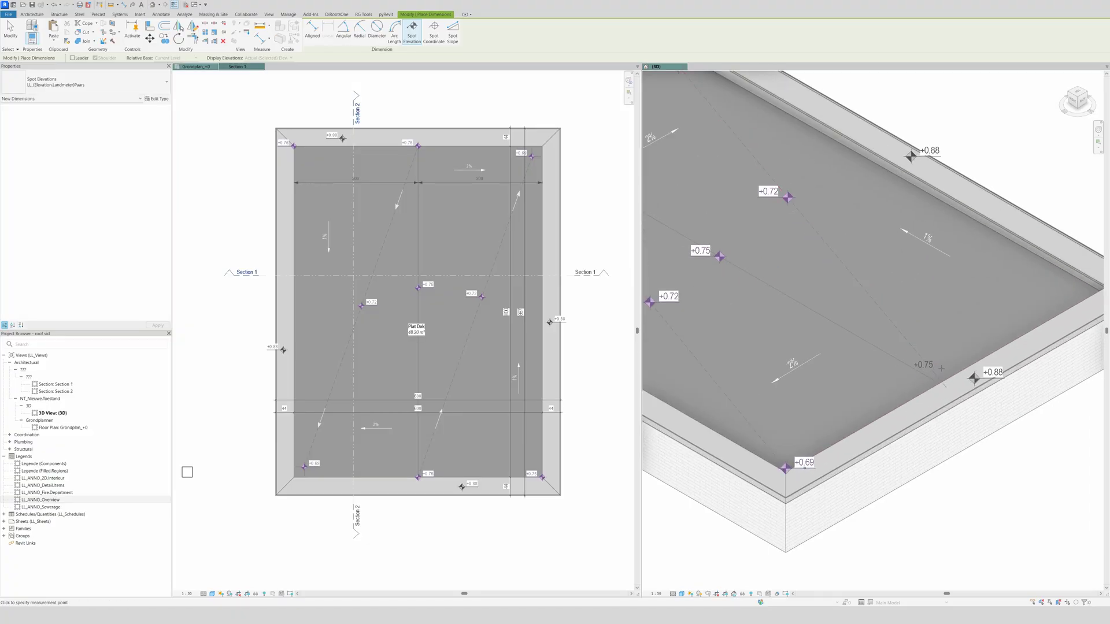
{"action": "scroll", "coordinate": [984, 318], "scroll_direction": "down", "scroll_amount": 1}
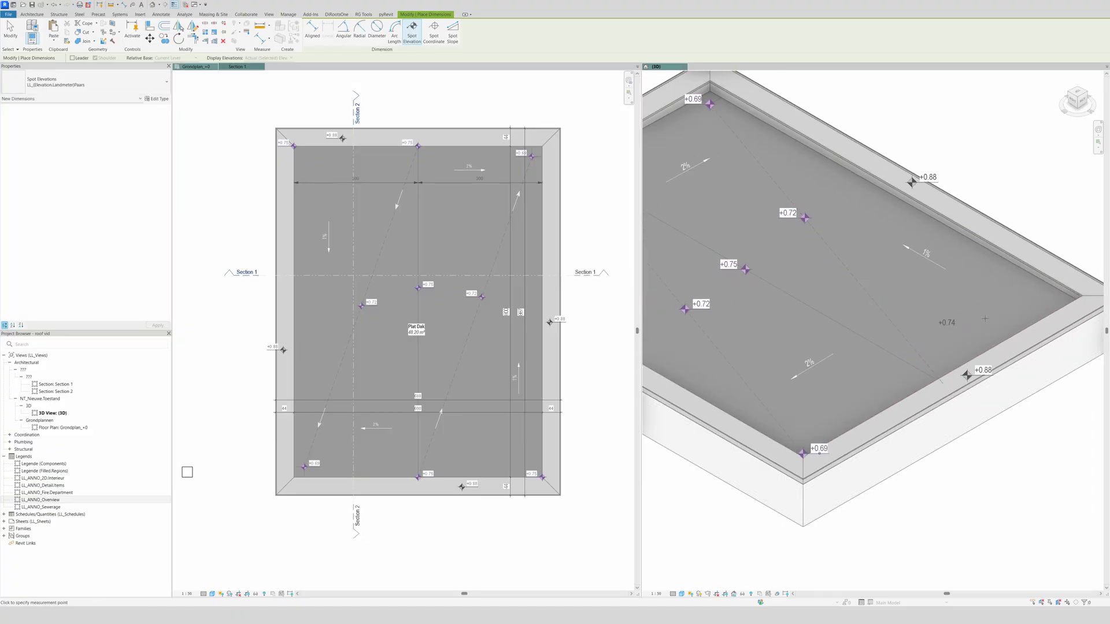
{"action": "left_click", "coordinate": [1072, 297]}
{"action": "scroll", "coordinate": [826, 418], "scroll_direction": "down", "scroll_amount": 3}
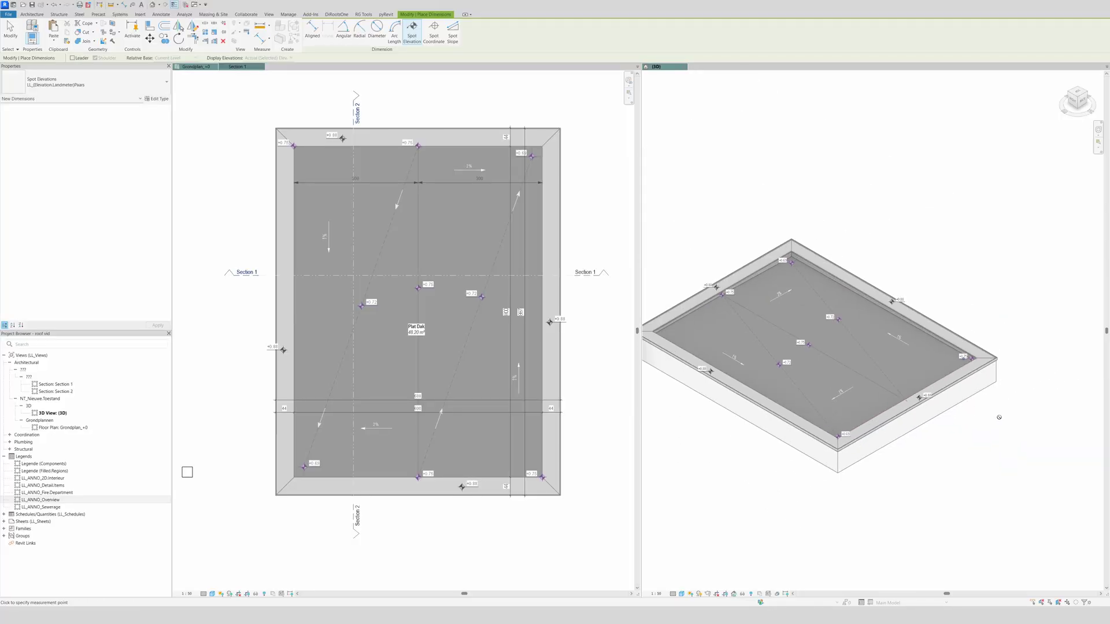
Add a purple spot elevation at the roof floor's leftmost corner in the 3D view and finish placing elevations
{"action": "scroll", "coordinate": [752, 347], "scroll_direction": "up", "scroll_amount": 1}
{"action": "scroll", "coordinate": [736, 336], "scroll_direction": "down", "scroll_amount": 1}
{"action": "scroll", "coordinate": [736, 337], "scroll_direction": "up", "scroll_amount": 4}
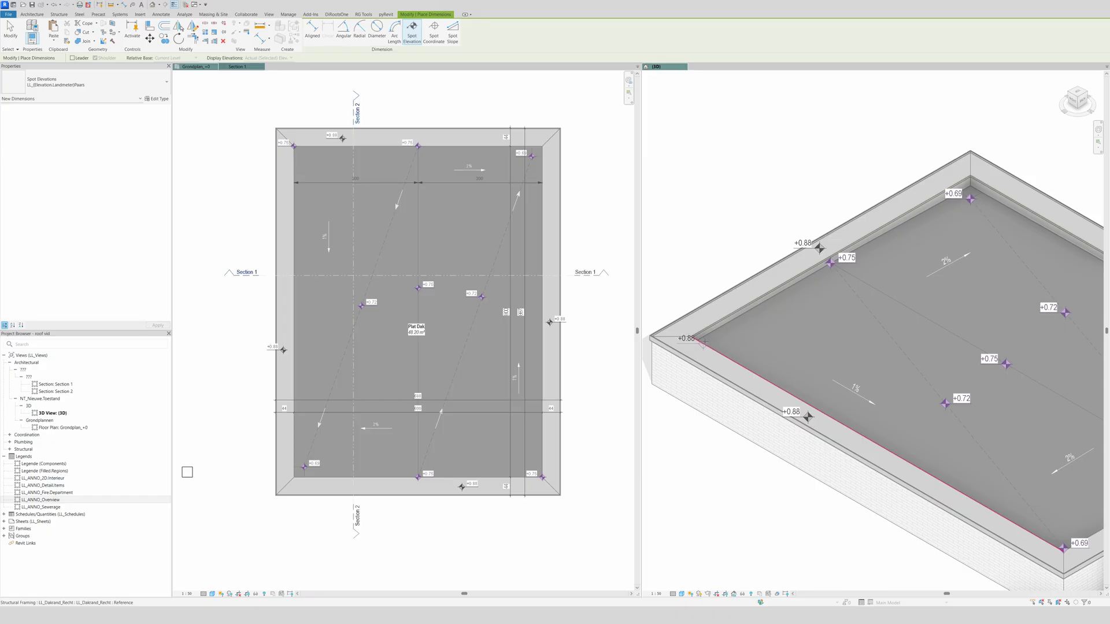
{"action": "scroll", "coordinate": [702, 343], "scroll_direction": "up", "scroll_amount": 2}
{"action": "scroll", "coordinate": [701, 343], "scroll_direction": "down", "scroll_amount": 2}
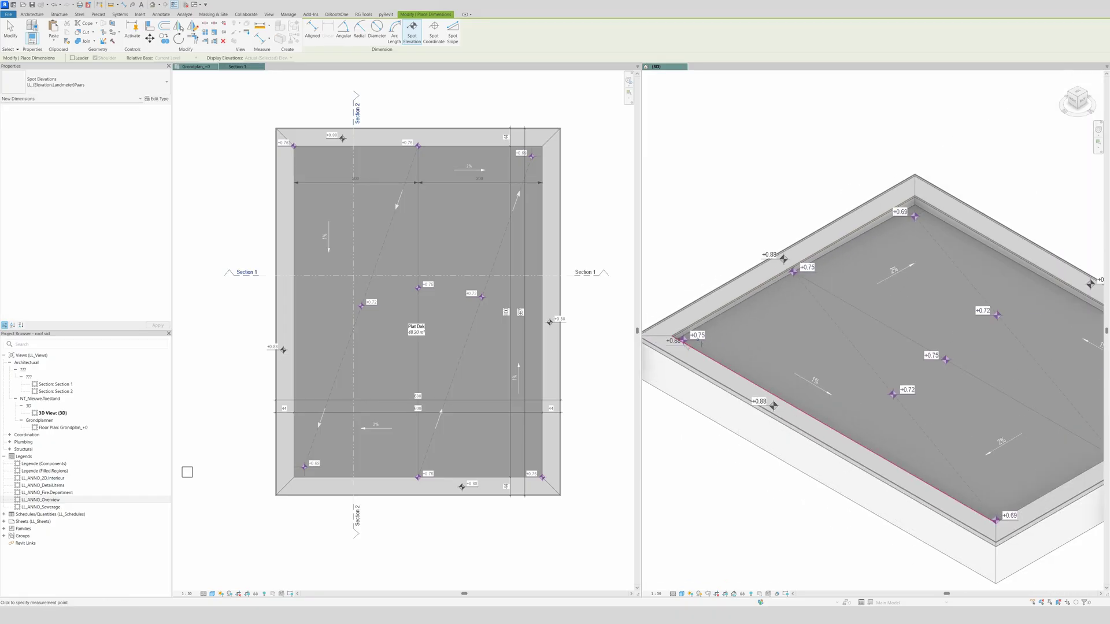
{"action": "scroll", "coordinate": [701, 344], "scroll_direction": "down", "scroll_amount": 3}
{"action": "scroll", "coordinate": [953, 431], "scroll_direction": "up", "scroll_amount": 1}
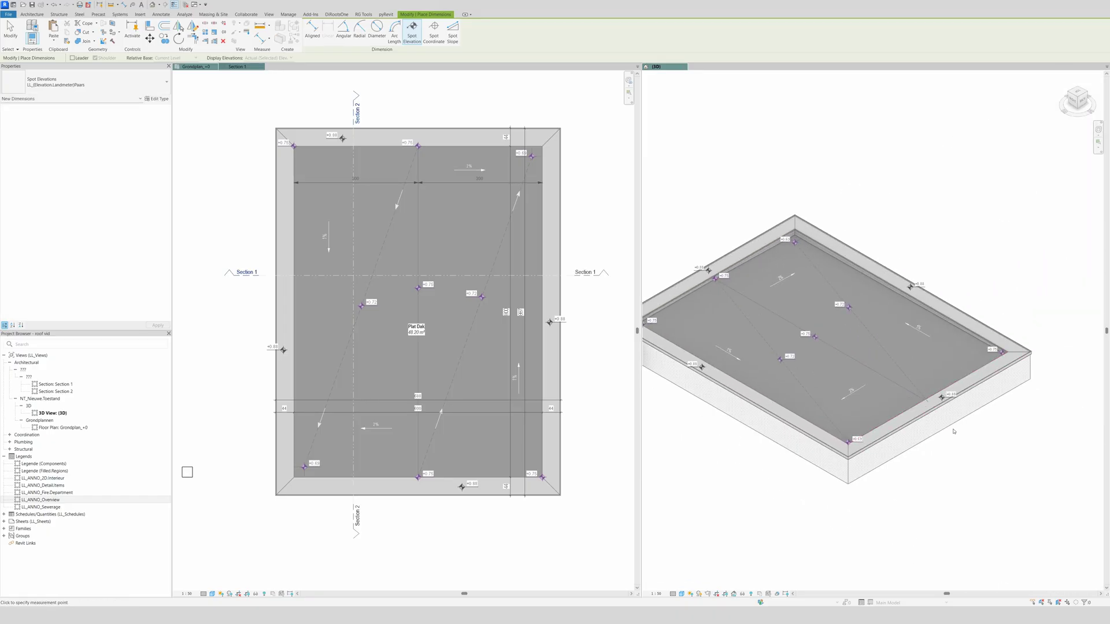
{"action": "key", "text": "Escape"}
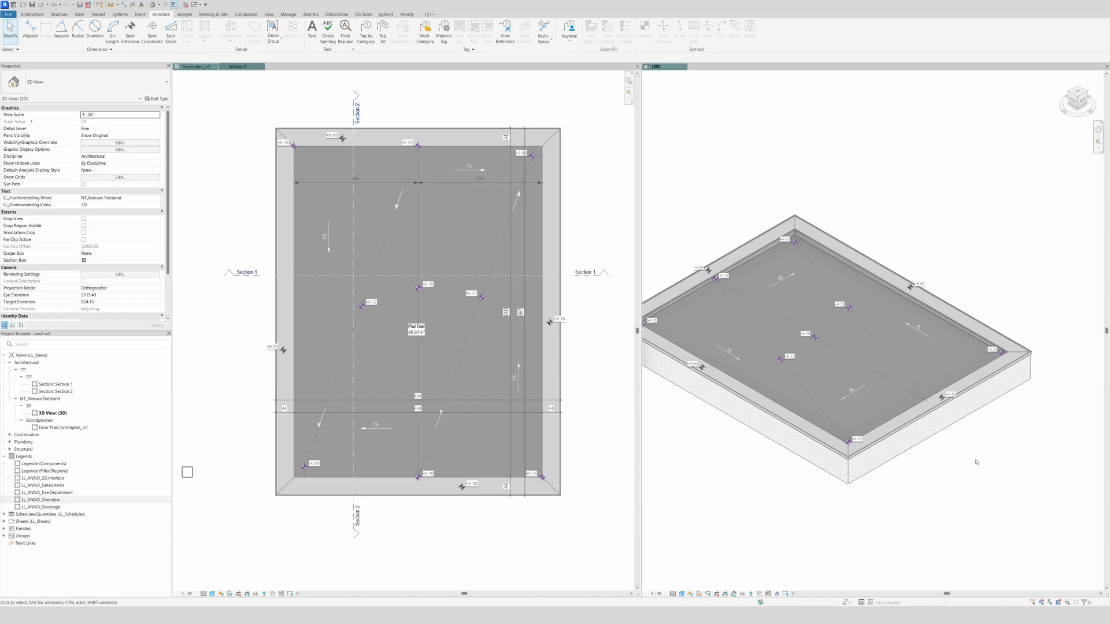
{"action": "scroll", "coordinate": [976, 462], "scroll_direction": "down", "scroll_amount": 1}
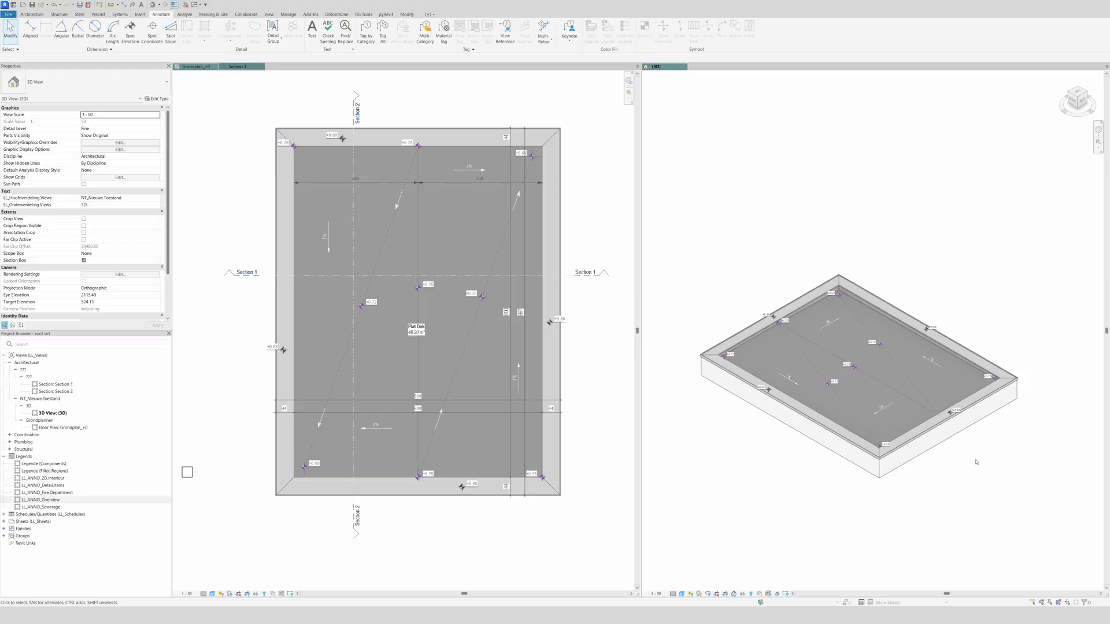